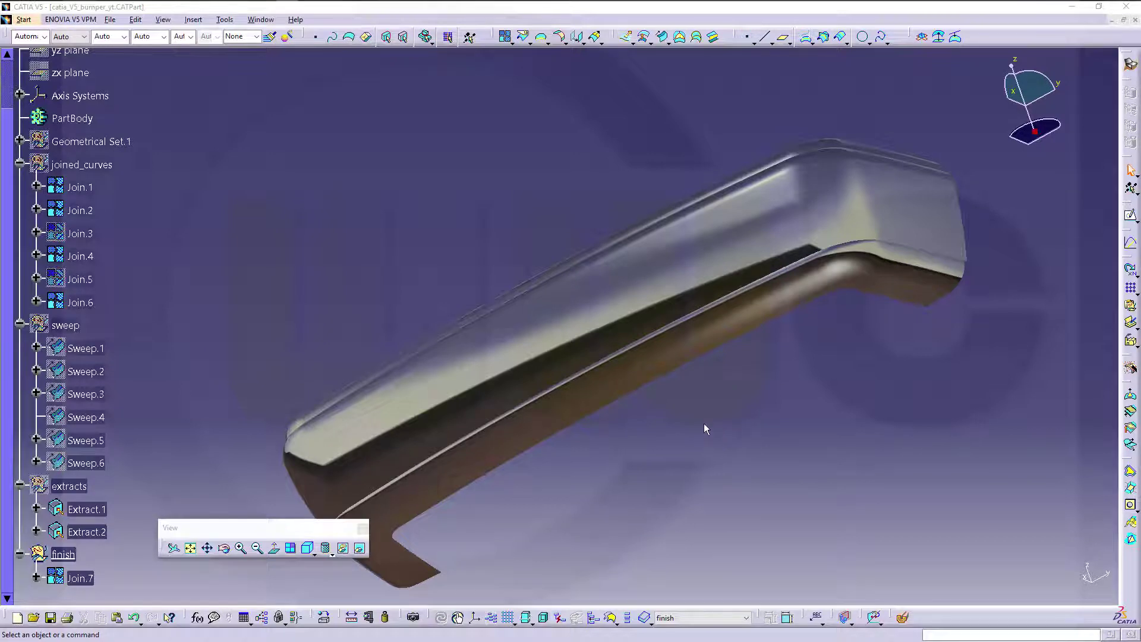
- Pan the bumper and switch the render style to Shading with Edges
{"action": "middle_click_drag", "start_coordinate": [714, 416], "coordinate": [699, 483]}
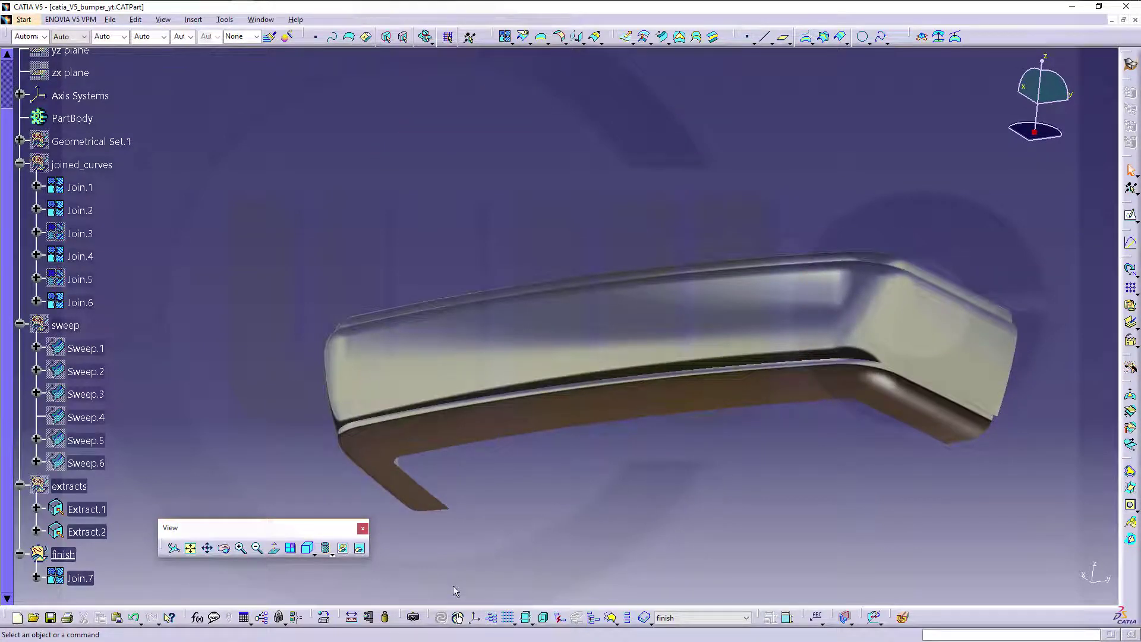
{"action": "left_click", "coordinate": [332, 554]}
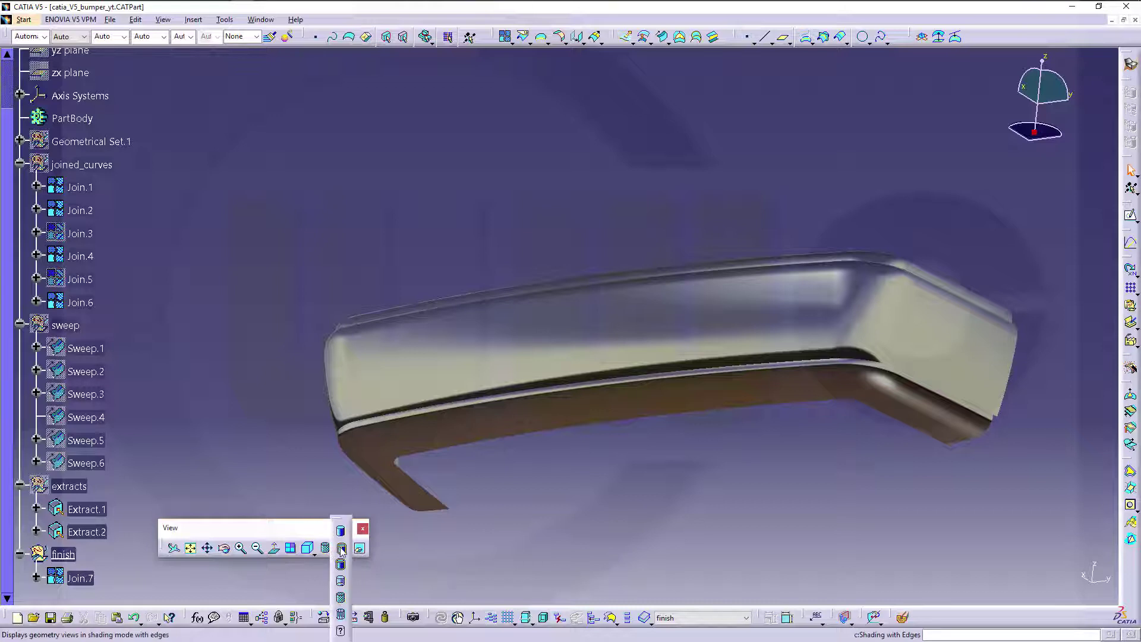
{"action": "left_click", "coordinate": [341, 549]}
- Hide the finished bumper surface in the finish set
{"action": "middle_click_drag", "start_coordinate": [297, 256], "coordinate": [324, 272]}
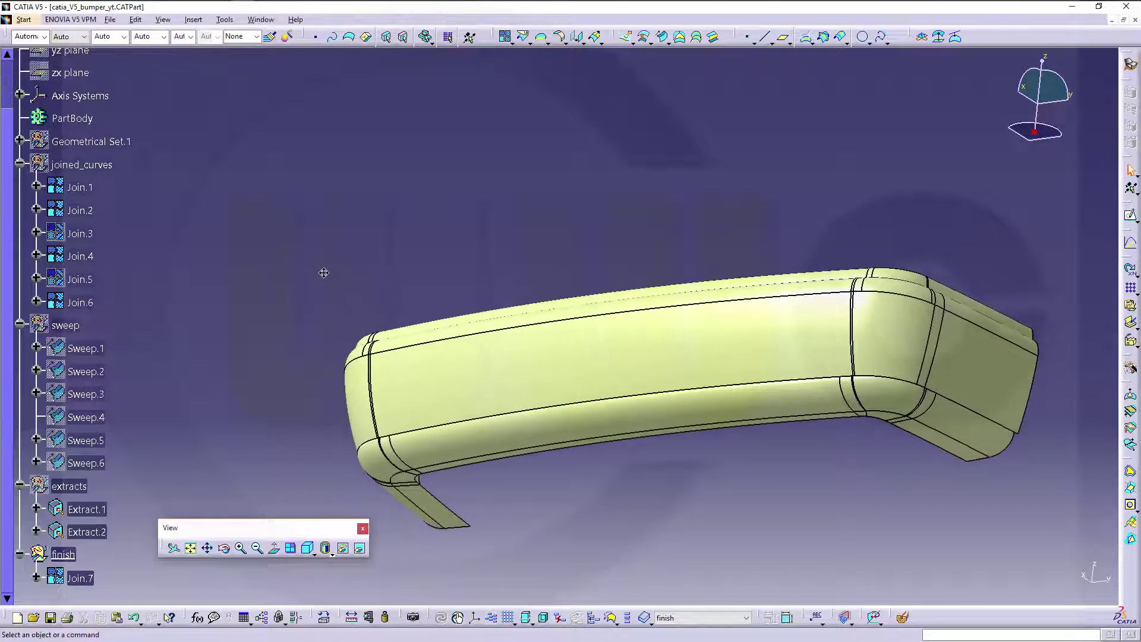
{"action": "scroll", "coordinate": [179, 245], "scroll_direction": "up", "scroll_amount": 3}
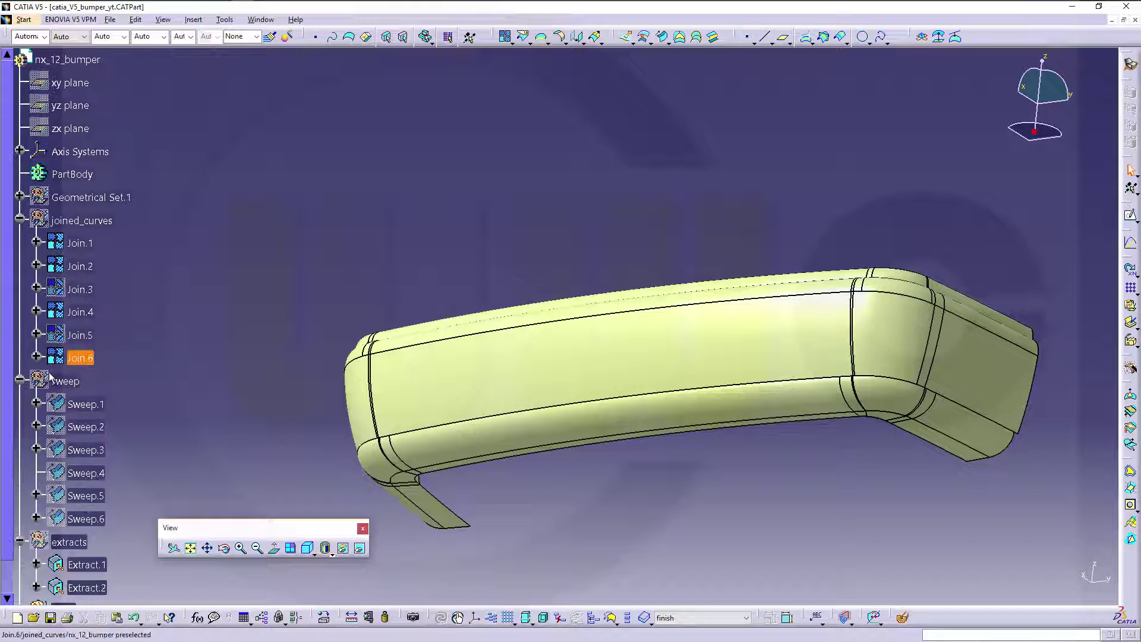
{"action": "scroll", "coordinate": [89, 507], "scroll_direction": "down", "scroll_amount": 5}
{"action": "right_click", "coordinate": [62, 443]}
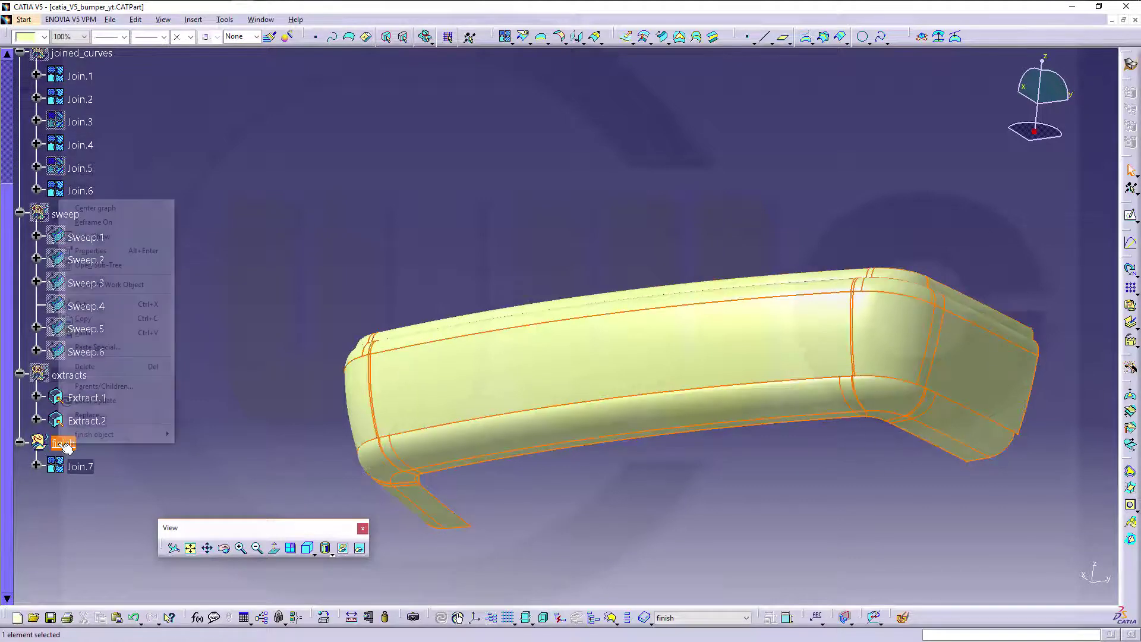
{"action": "left_click", "coordinate": [94, 237]}
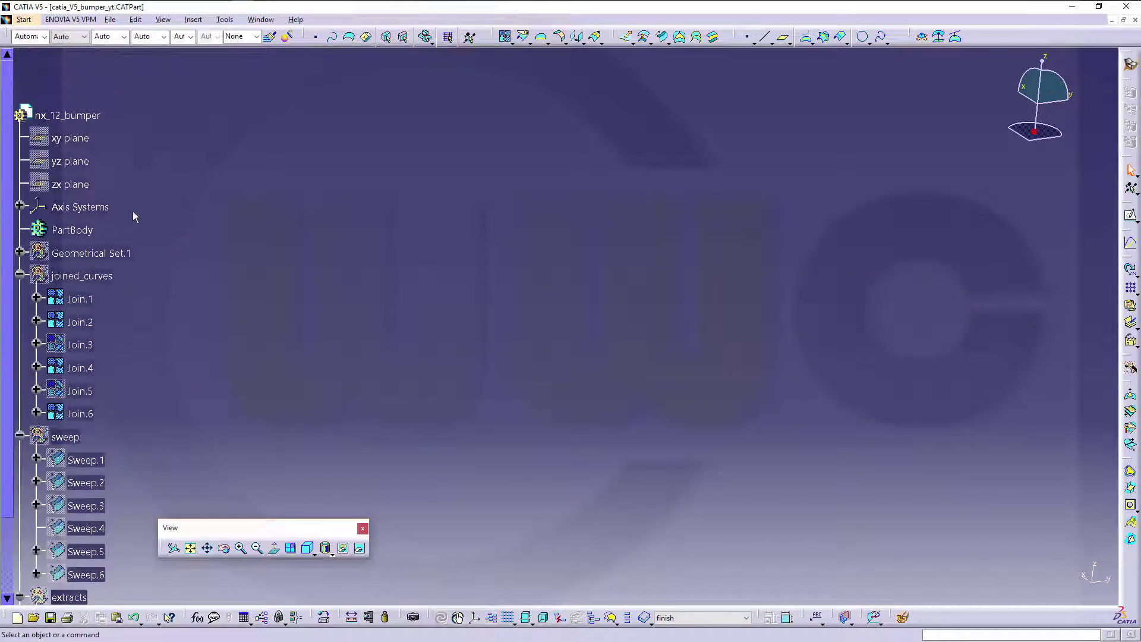
- Show Geometrical Set.1's lines and the hidden arcs Arc1 through Arc6_1 as wireframe
{"action": "left_click", "coordinate": [21, 252]}
{"action": "right_click", "coordinate": [60, 58]}
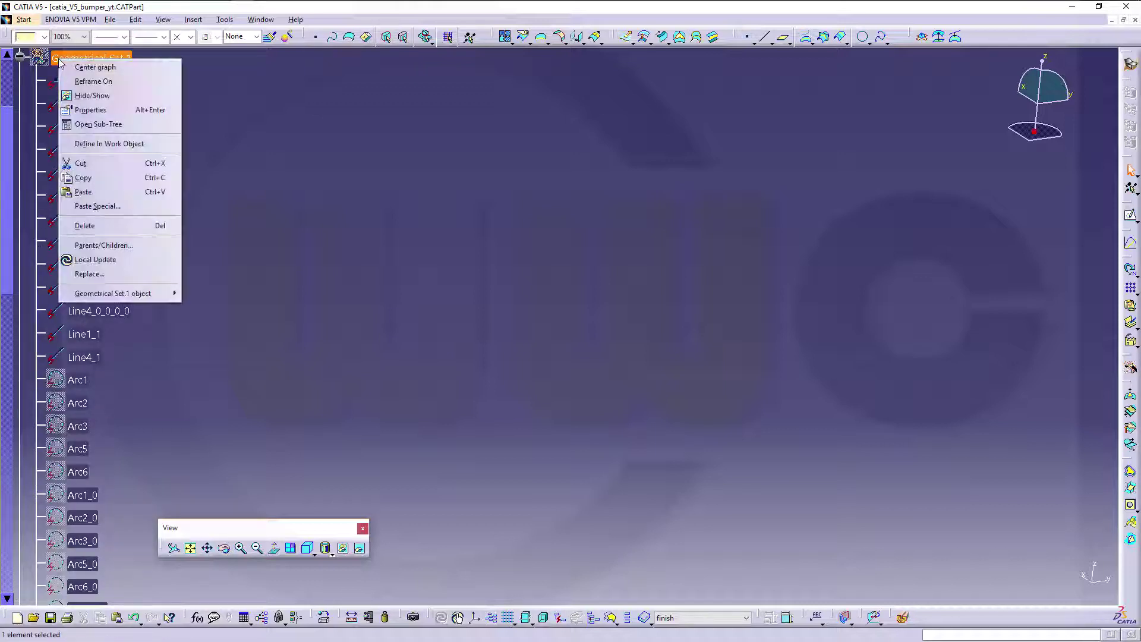
{"action": "left_click", "coordinate": [105, 99]}
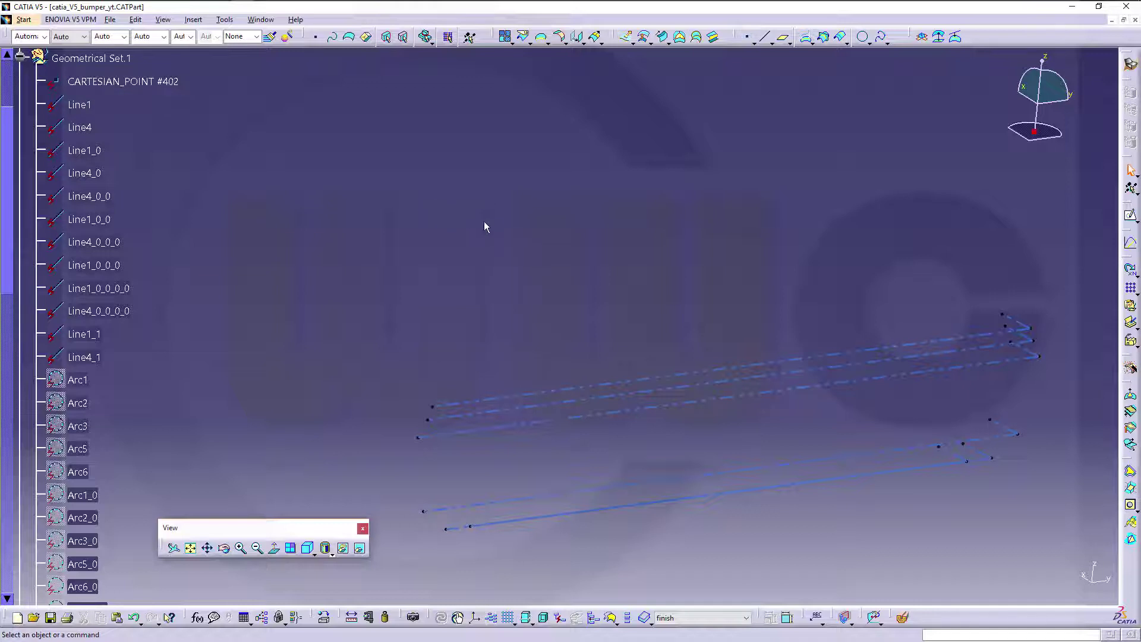
{"action": "middle_click_drag", "start_coordinate": [556, 264], "coordinate": [456, 247]}
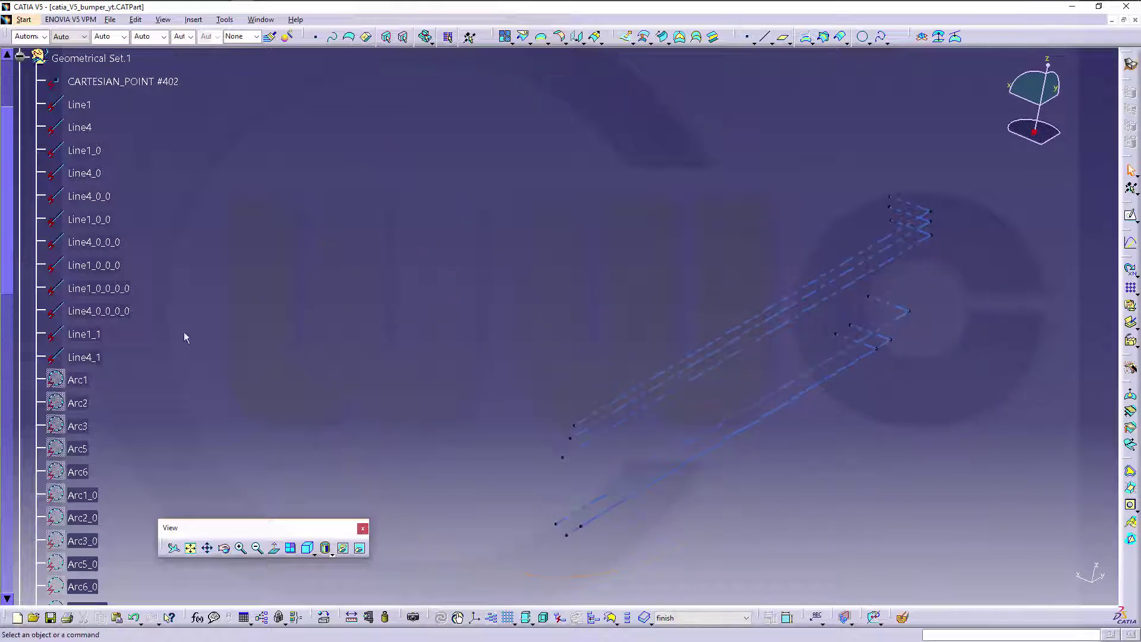
{"action": "left_click", "coordinate": [79, 380]}
{"action": "scroll", "coordinate": [144, 369], "scroll_direction": "down", "scroll_amount": 10}
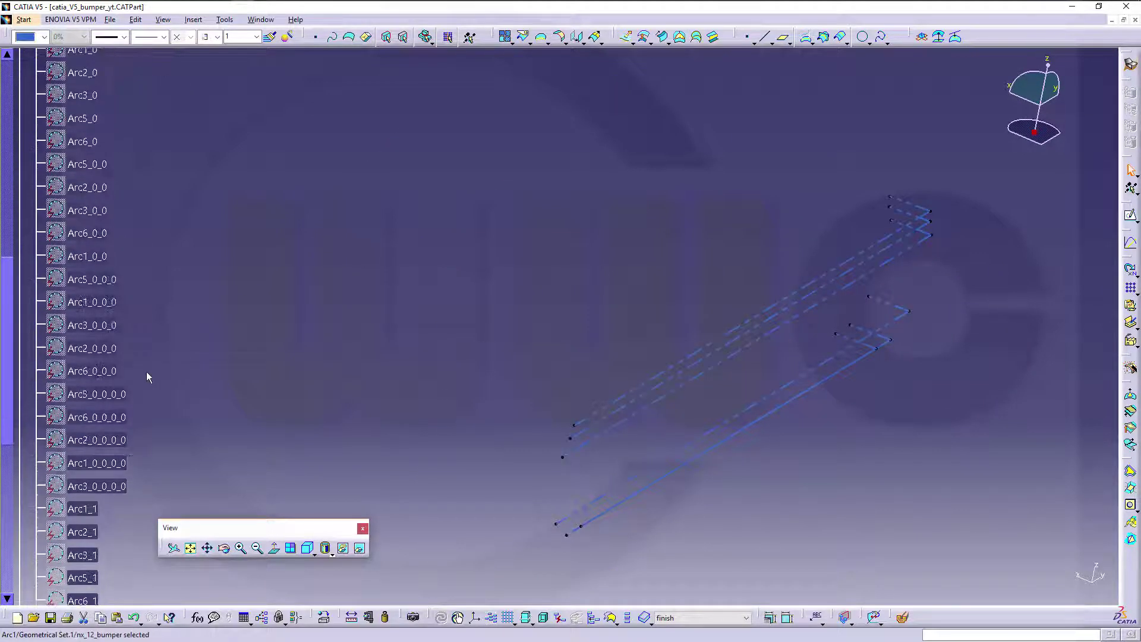
{"action": "left_click", "coordinate": [82, 489], "text": "shift"}
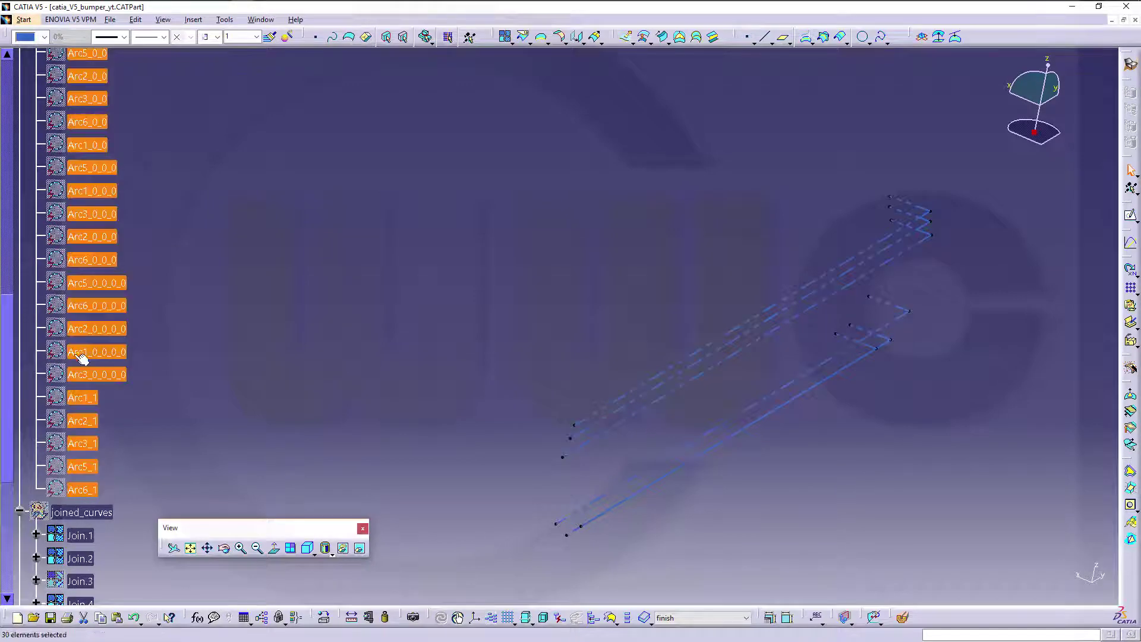
{"action": "right_click", "coordinate": [79, 352]}
{"action": "left_click", "coordinate": [112, 390]}
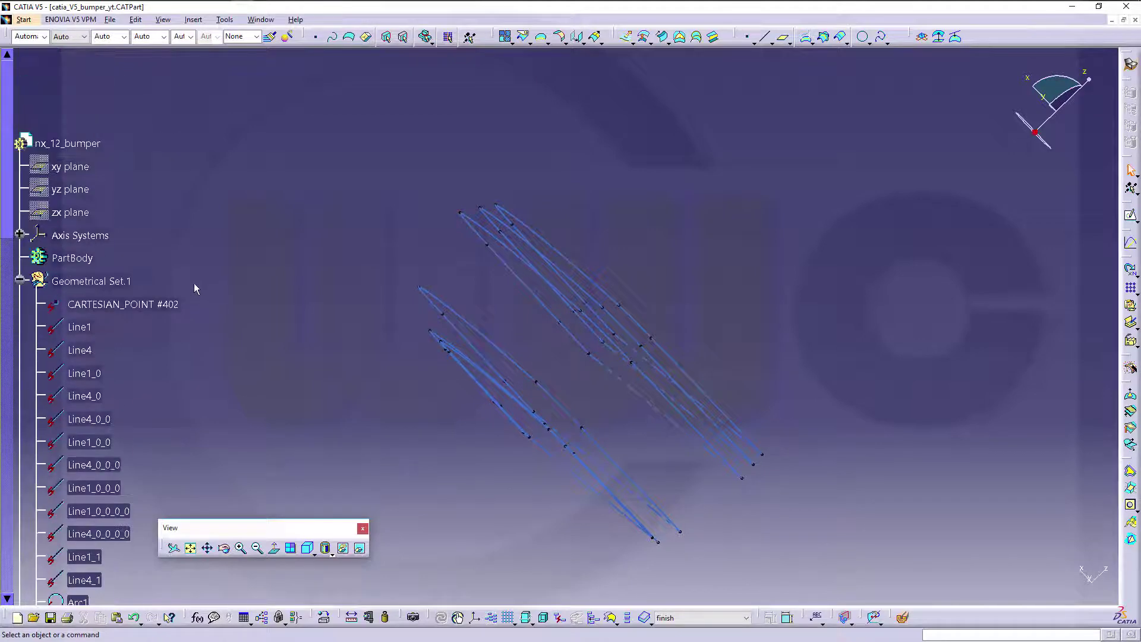
- Hide the Geometrical Set.1 wireframe and all the sweep surfaces
{"action": "right_click", "coordinate": [72, 284]}
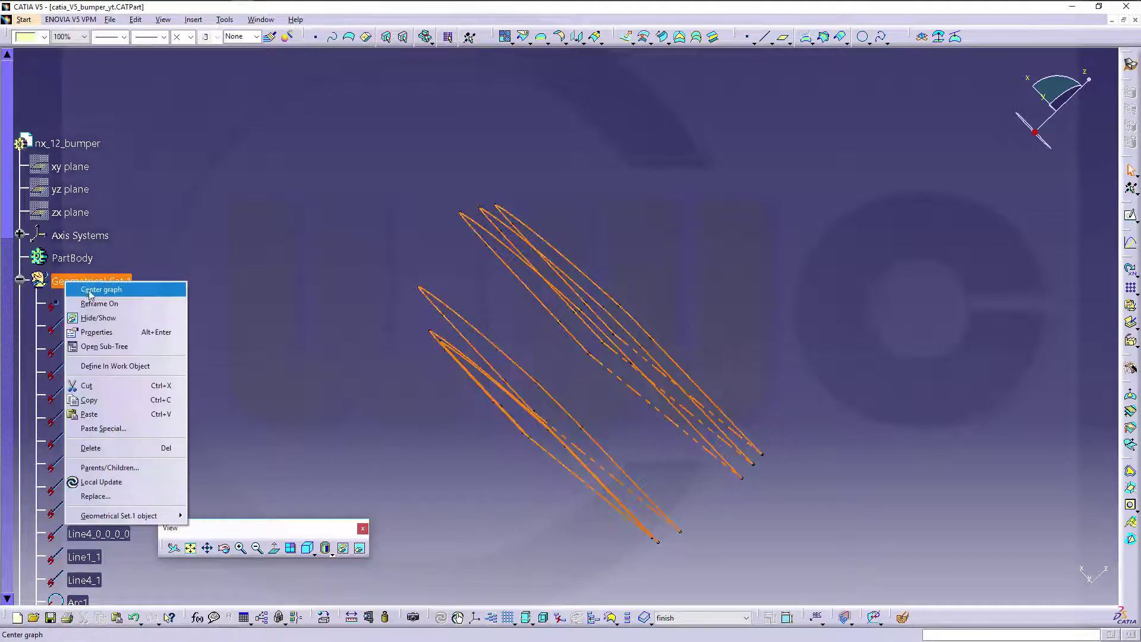
{"action": "left_click", "coordinate": [117, 320]}
{"action": "scroll", "coordinate": [262, 339], "scroll_direction": "down", "scroll_amount": 10}
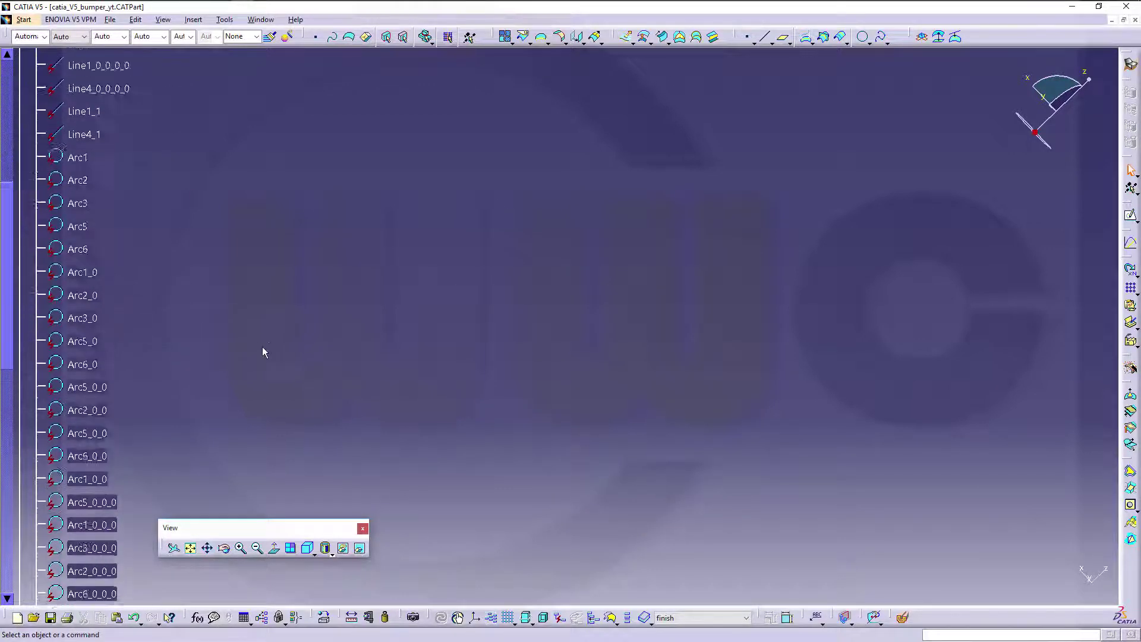
{"action": "scroll", "coordinate": [241, 348], "scroll_direction": "down", "scroll_amount": 6}
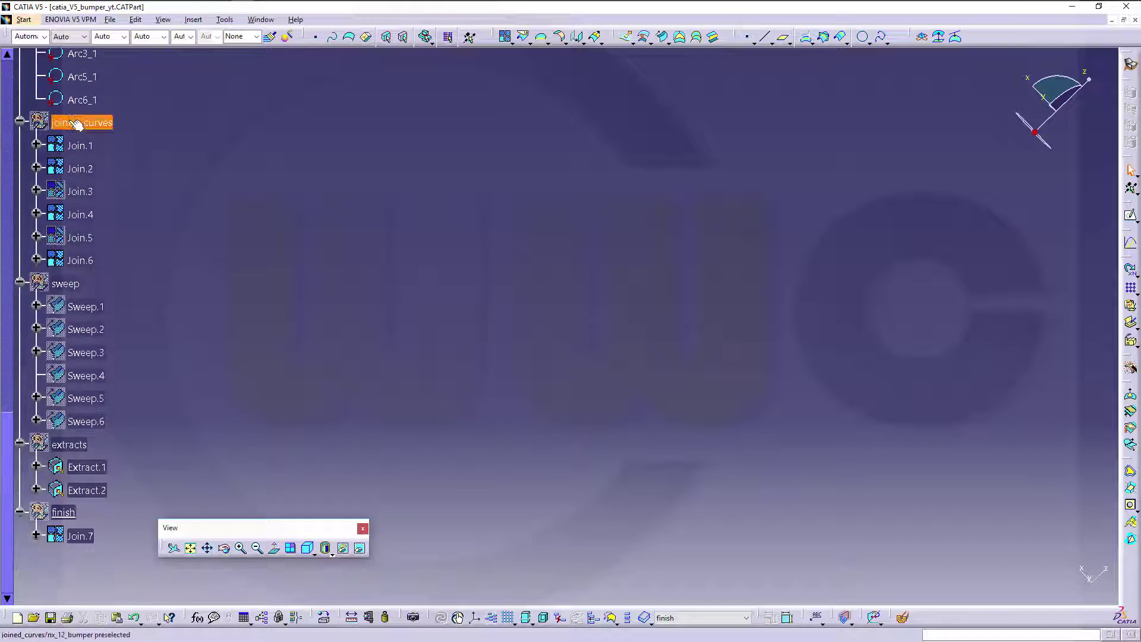
{"action": "right_click", "coordinate": [69, 285]}
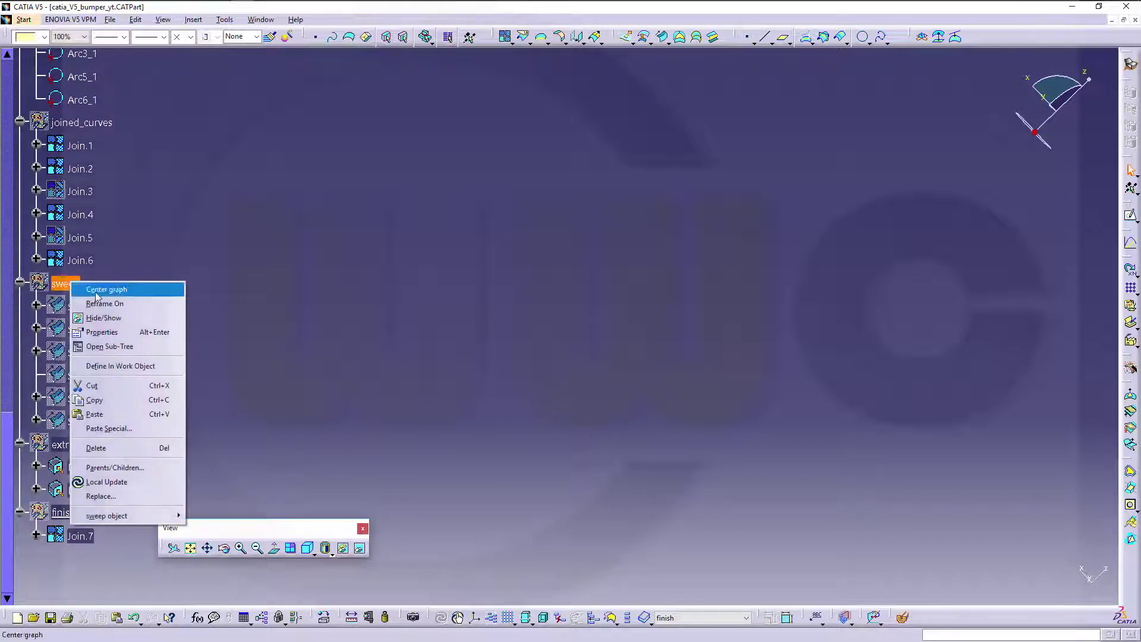
{"action": "left_click", "coordinate": [111, 319]}
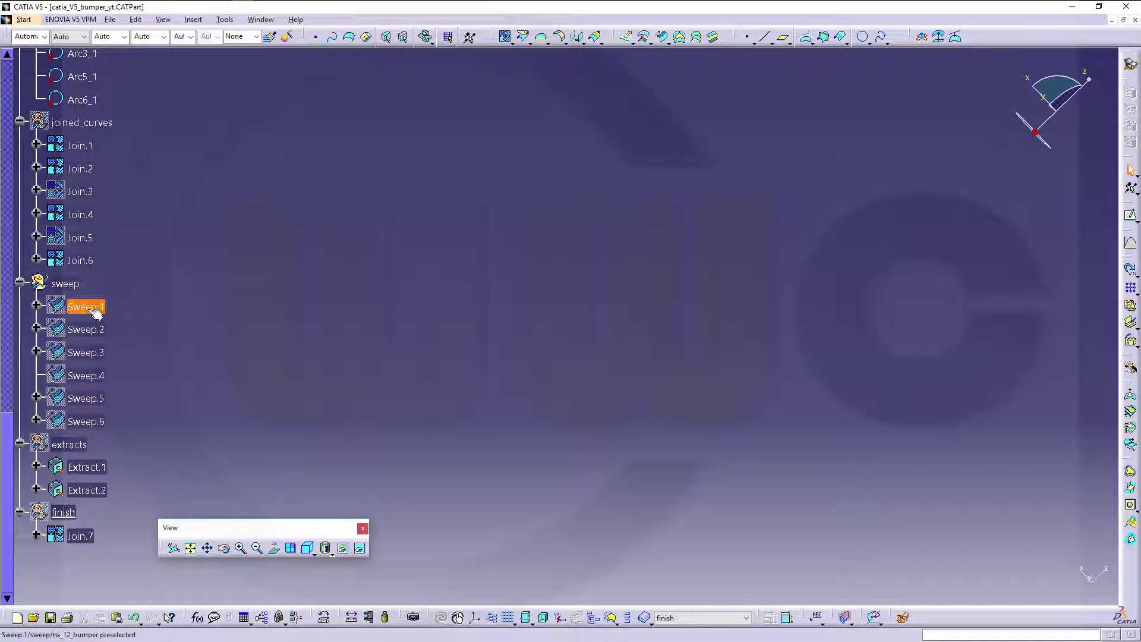
- In Quick Select, display Sweep.1 alone, then make Sweep.2 current and orbit around it
{"action": "left_click", "coordinate": [1129, 190]}
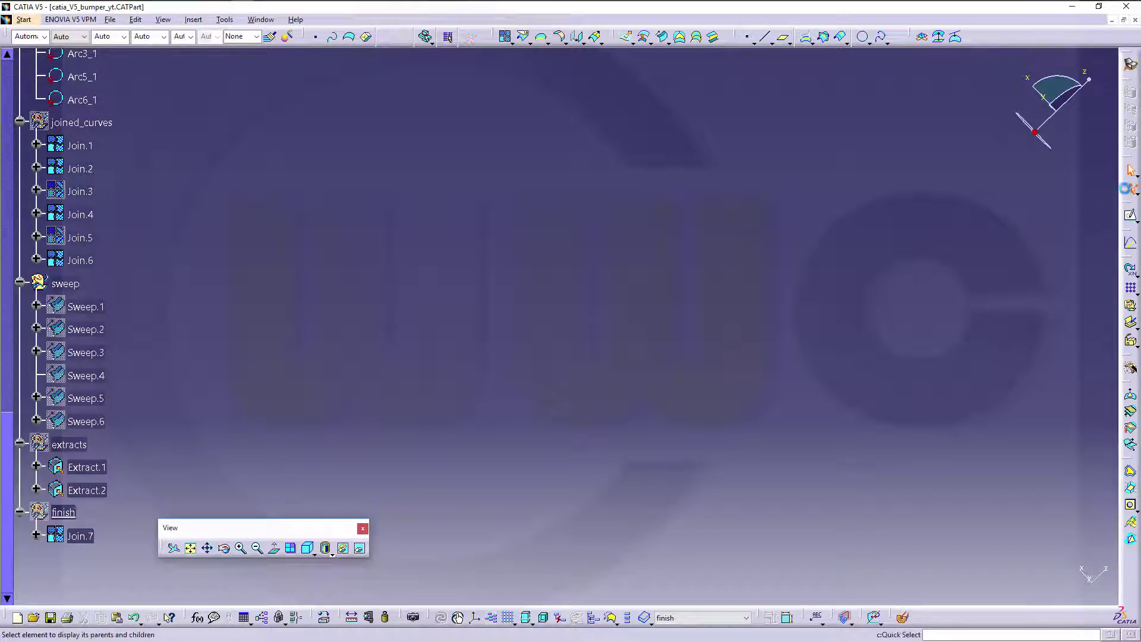
{"action": "left_click", "coordinate": [89, 308]}
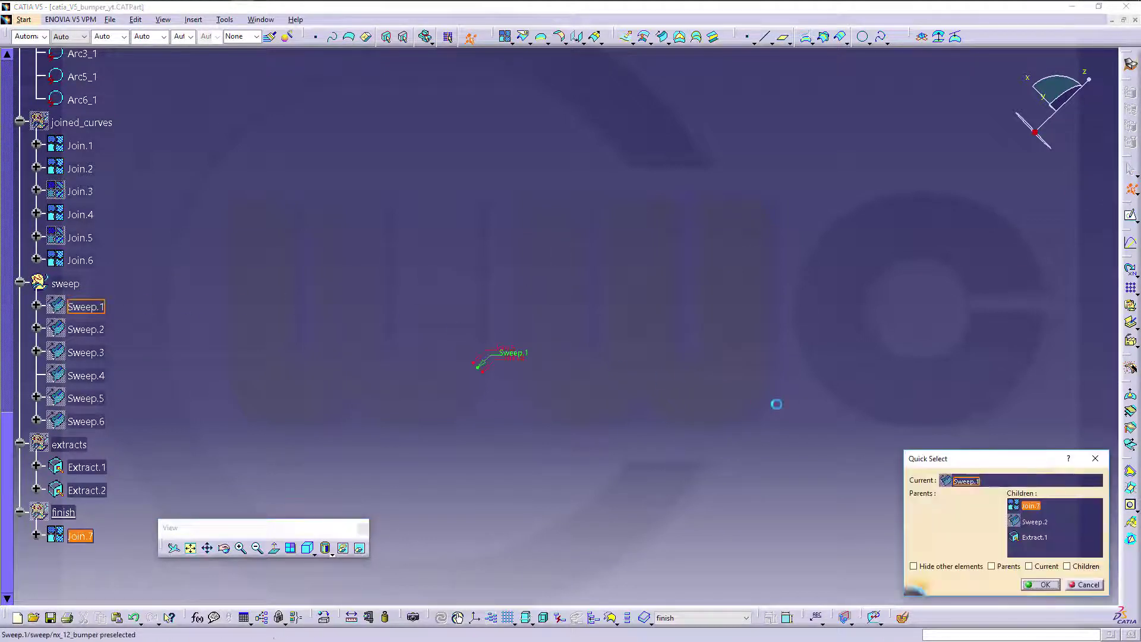
{"action": "left_click", "coordinate": [1031, 567]}
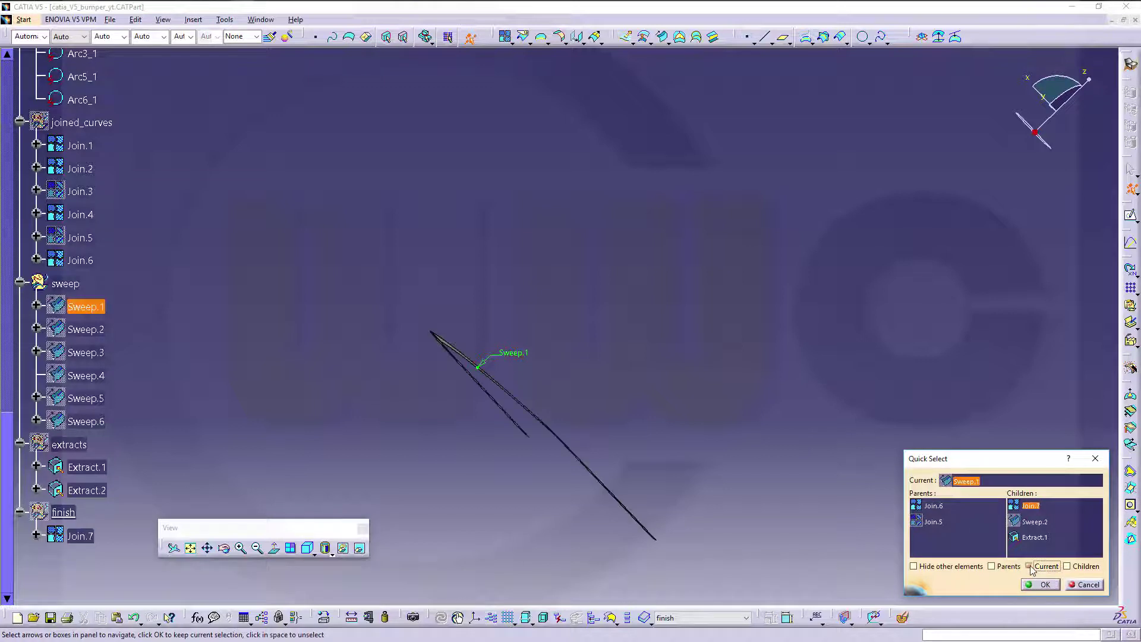
{"action": "middle_click_drag", "start_coordinate": [747, 452], "coordinate": [604, 365]}
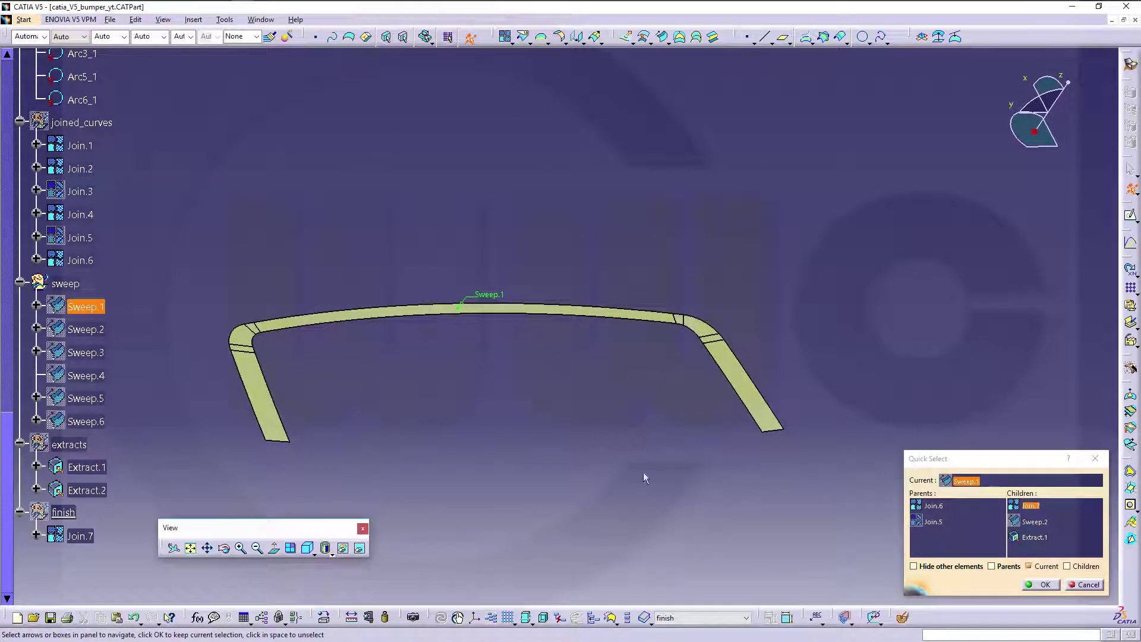
{"action": "left_click", "coordinate": [88, 331]}
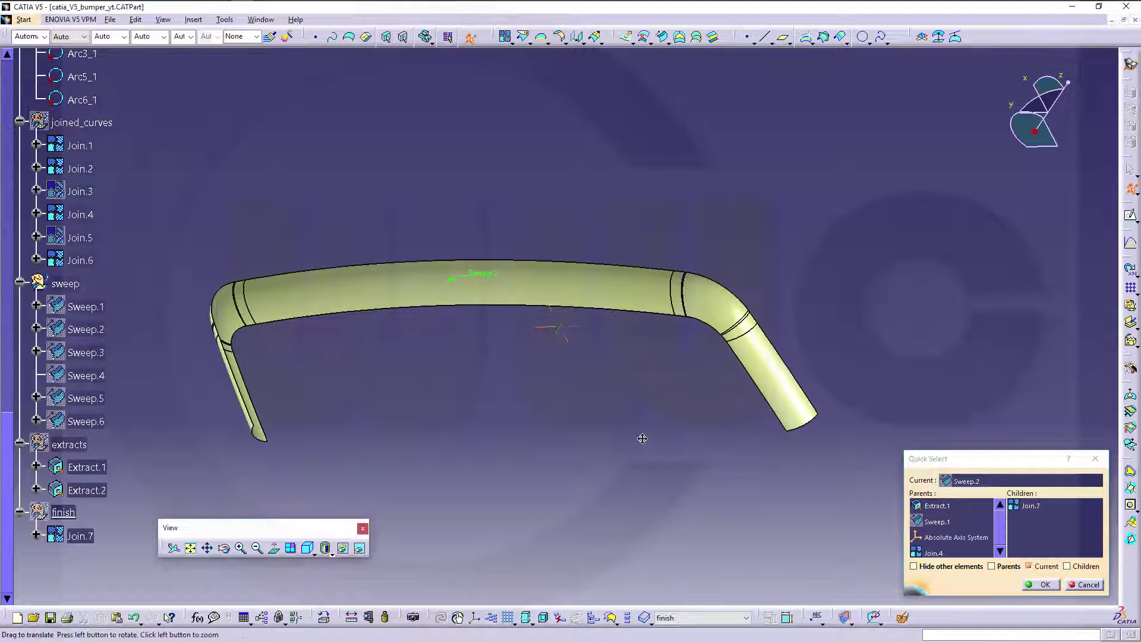
{"action": "middle_click_drag", "start_coordinate": [639, 439], "coordinate": [451, 324]}
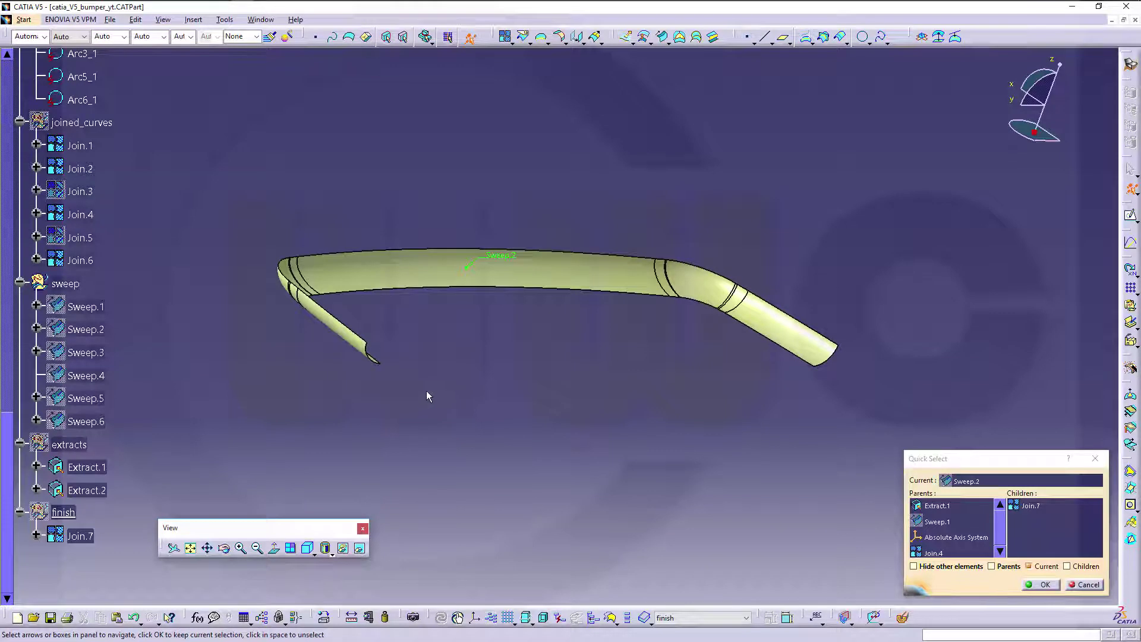
{"action": "middle_click_drag", "start_coordinate": [421, 338], "coordinate": [527, 346]}
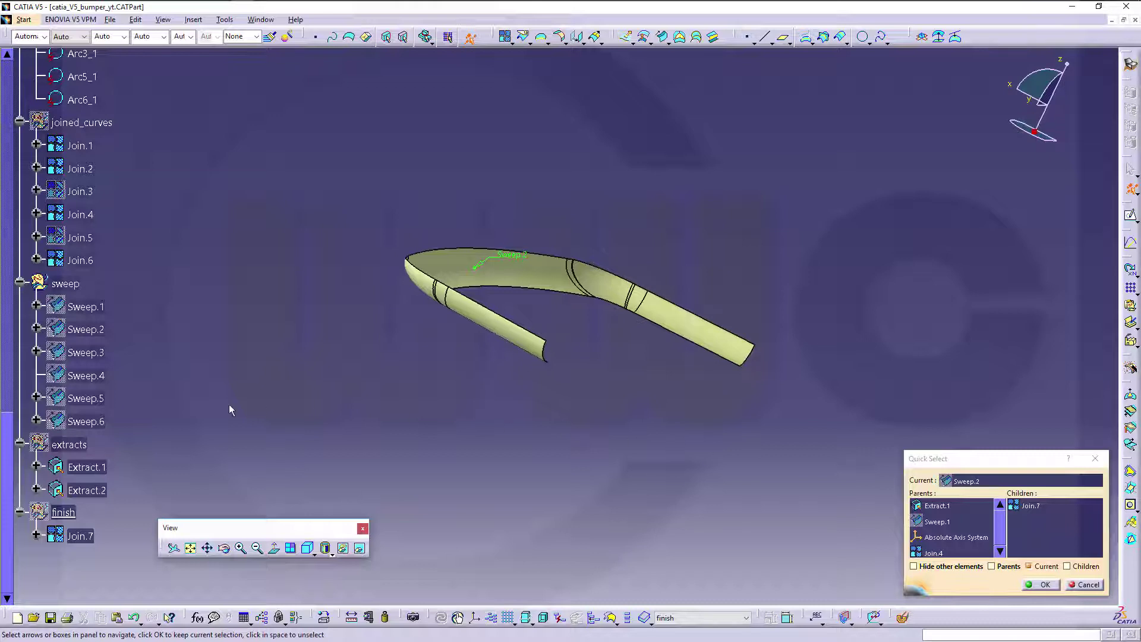
- Step through Sweep.3, Sweep.4 and Sweep.5 as current element, orbiting and panning each
{"action": "left_click", "coordinate": [86, 354]}
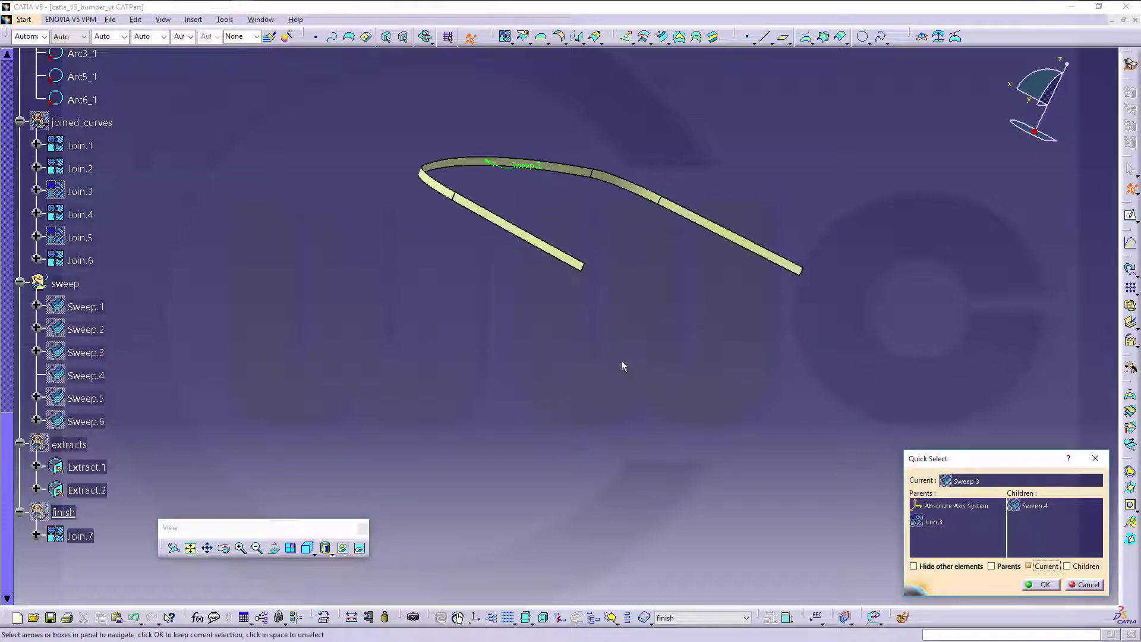
{"action": "middle_click_drag", "start_coordinate": [624, 364], "coordinate": [565, 295]}
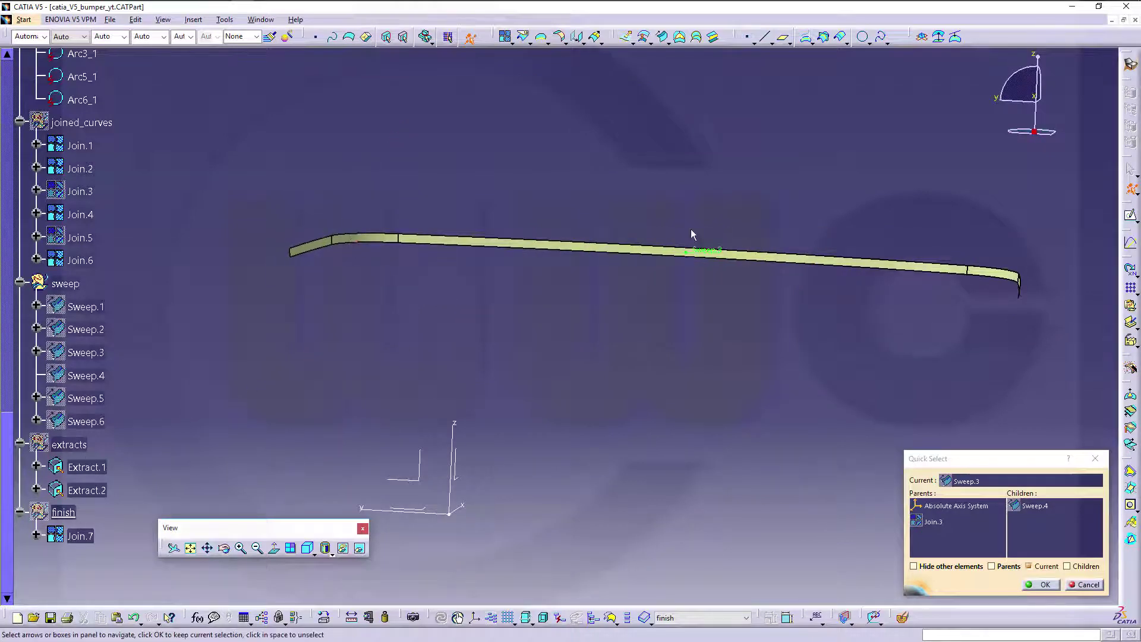
{"action": "left_click", "coordinate": [86, 375]}
{"action": "middle_click_drag", "start_coordinate": [446, 351], "coordinate": [789, 357]}
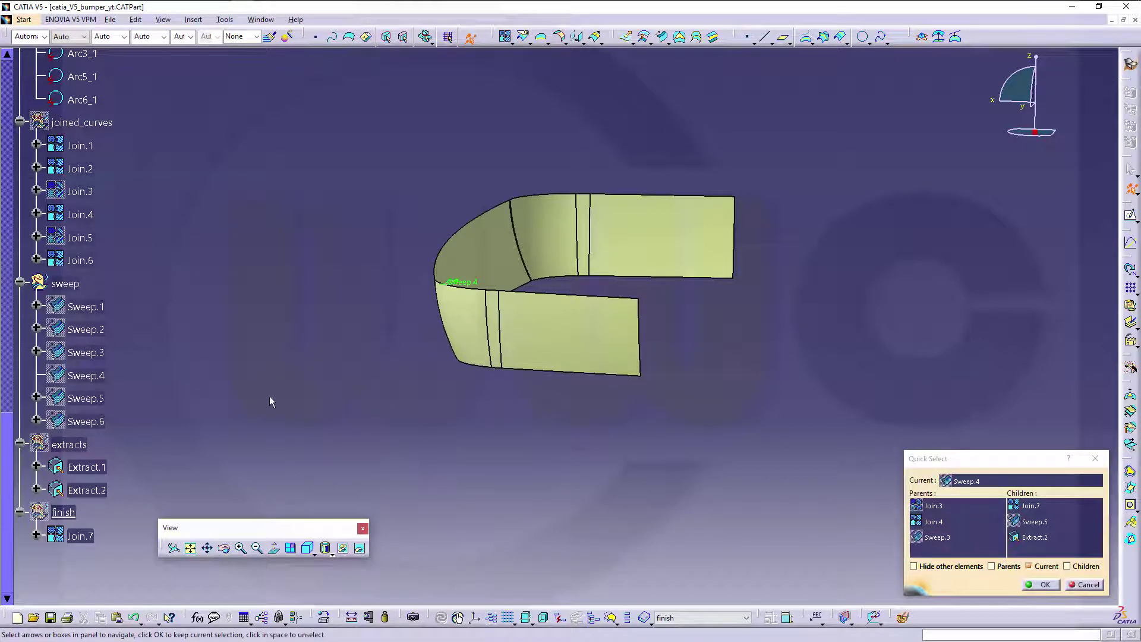
{"action": "left_click", "coordinate": [86, 398]}
{"action": "middle_click_drag", "start_coordinate": [440, 400], "coordinate": [458, 298]}
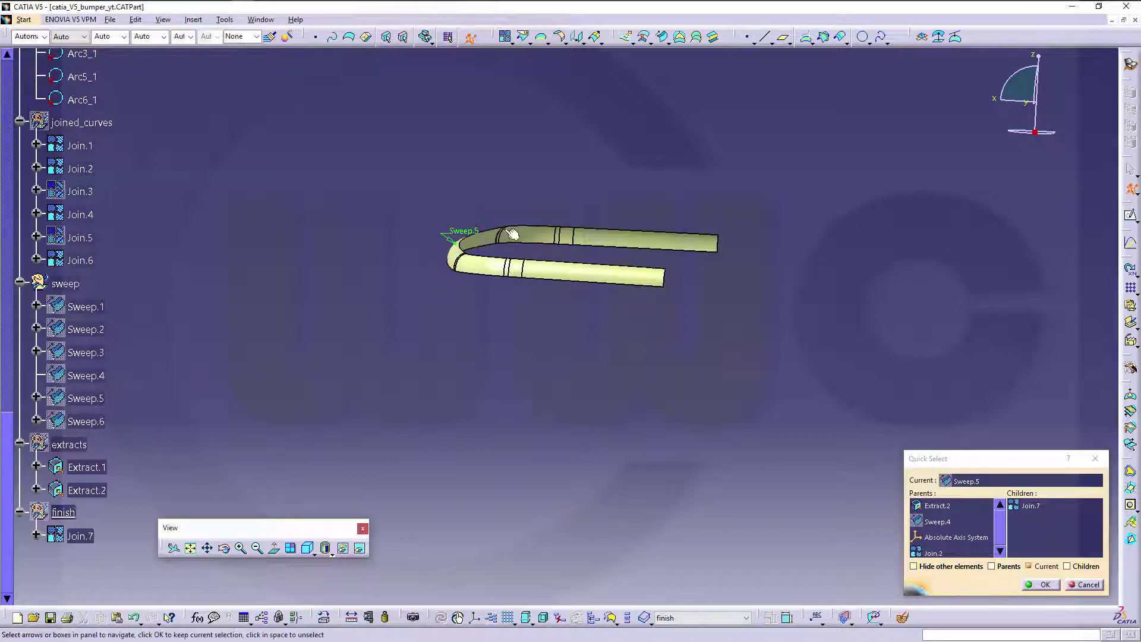
{"action": "middle_click_drag", "start_coordinate": [905, 184], "coordinate": [873, 204]}
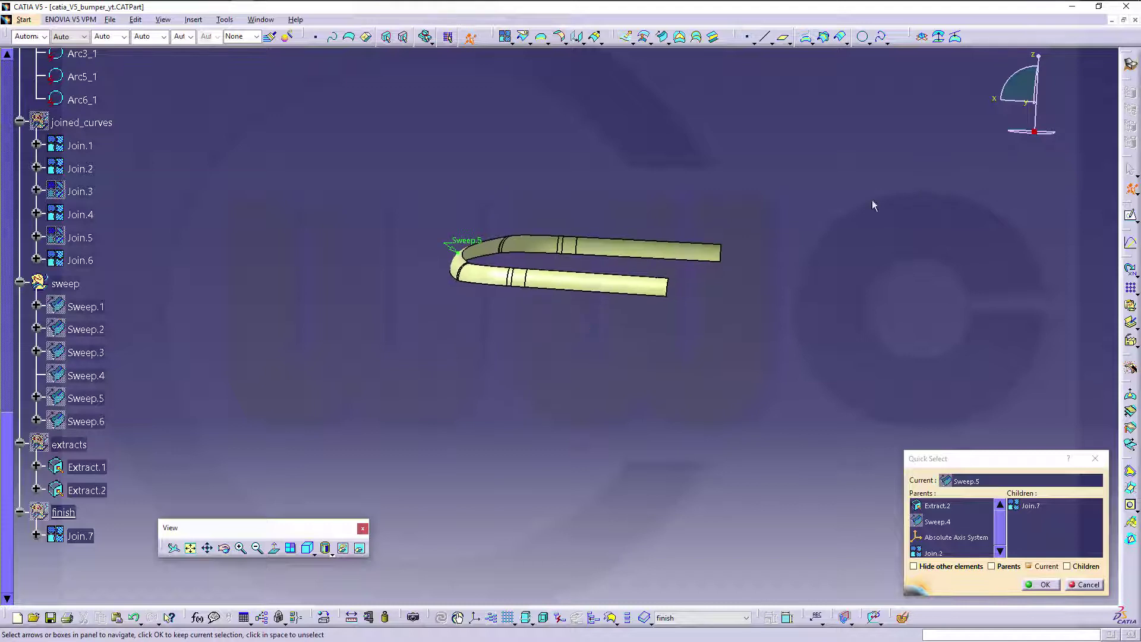
- View Sweep.6 and the final Join.7 surface, then close the Quick Select browser
{"action": "left_click", "coordinate": [97, 422]}
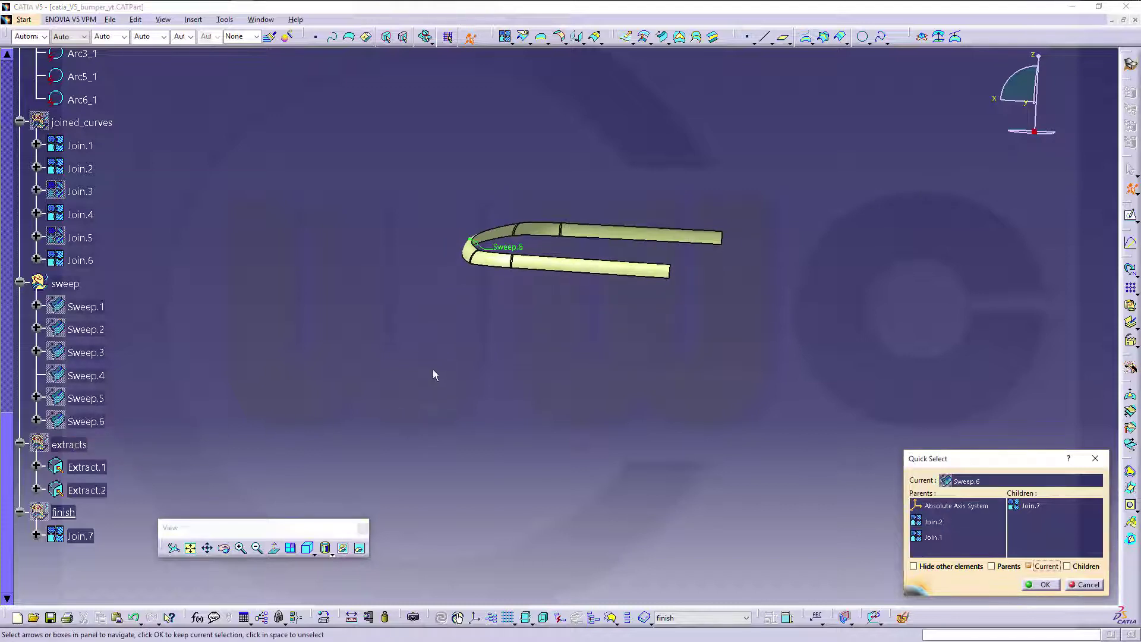
{"action": "middle_click_drag", "start_coordinate": [441, 331], "coordinate": [421, 363]}
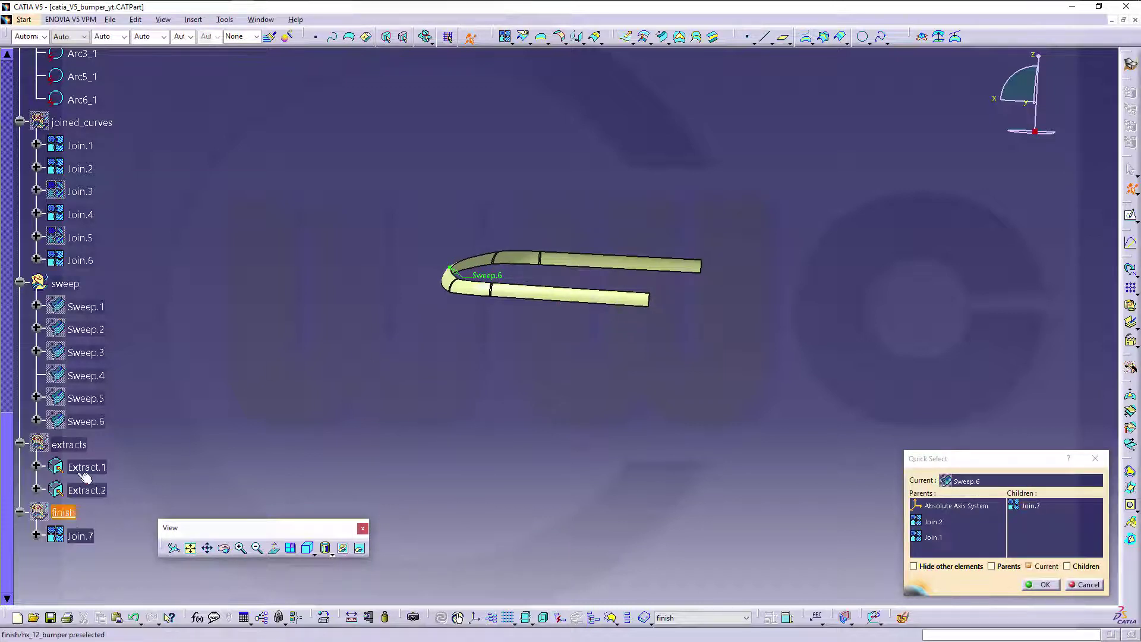
{"action": "left_click", "coordinate": [78, 535]}
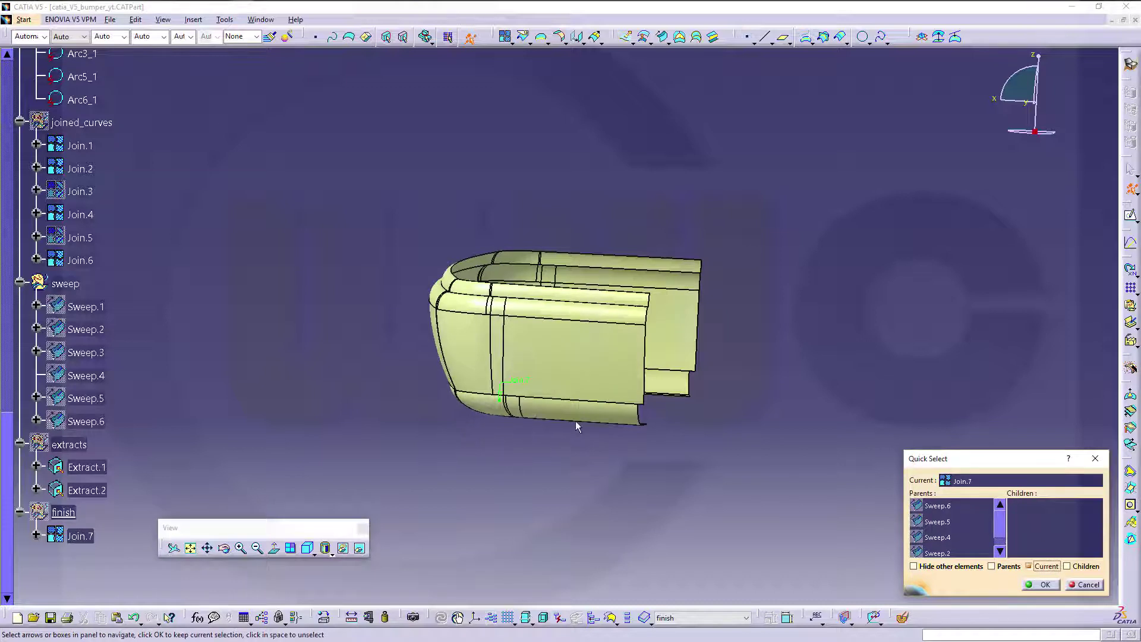
{"action": "left_click", "coordinate": [1086, 585]}
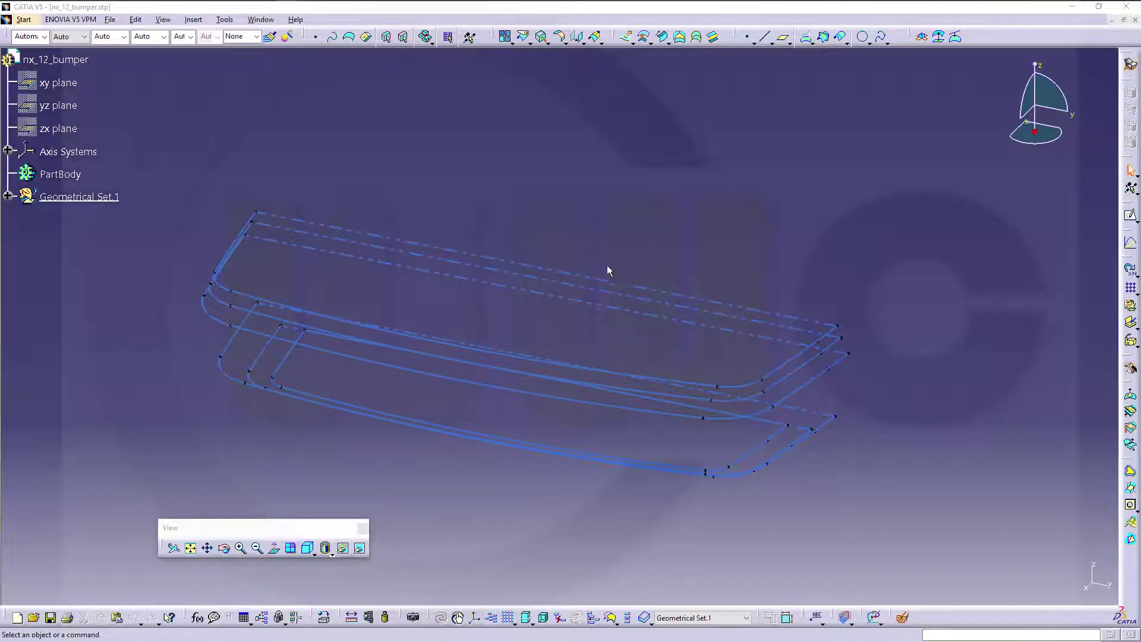
- Orbit the nx_12_bumper.stp wireframe curves into view
{"action": "middle_click_drag", "start_coordinate": [606, 273], "coordinate": [586, 346]}
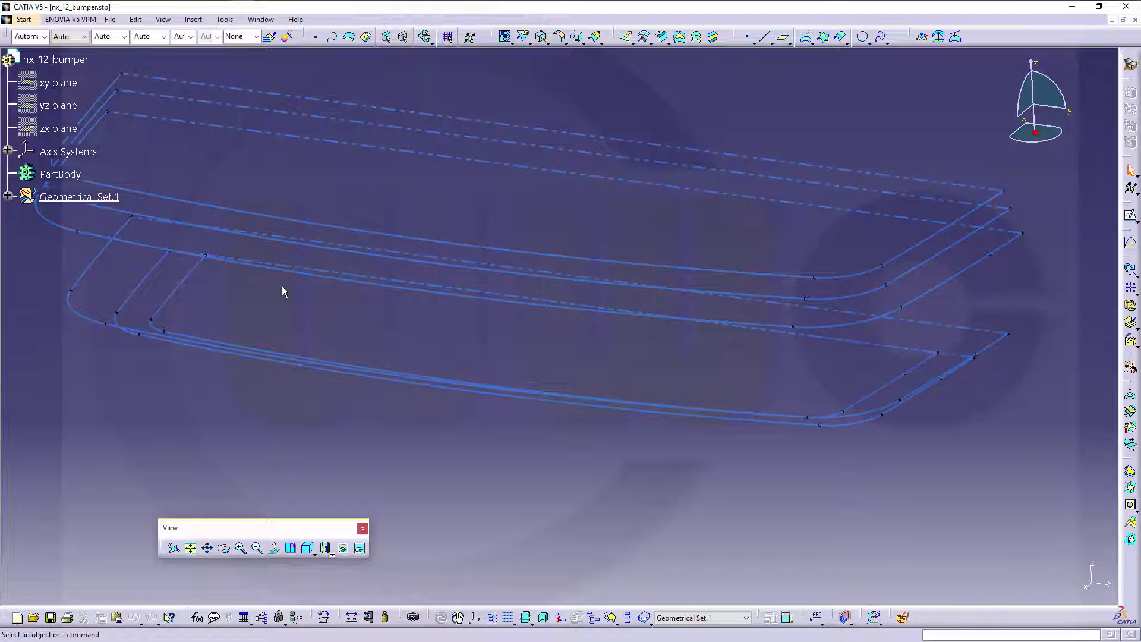
- Insert three geometrical sets named curves, sweeps and final_surface under nx_12_bumper
{"action": "left_click", "coordinate": [200, 22]}
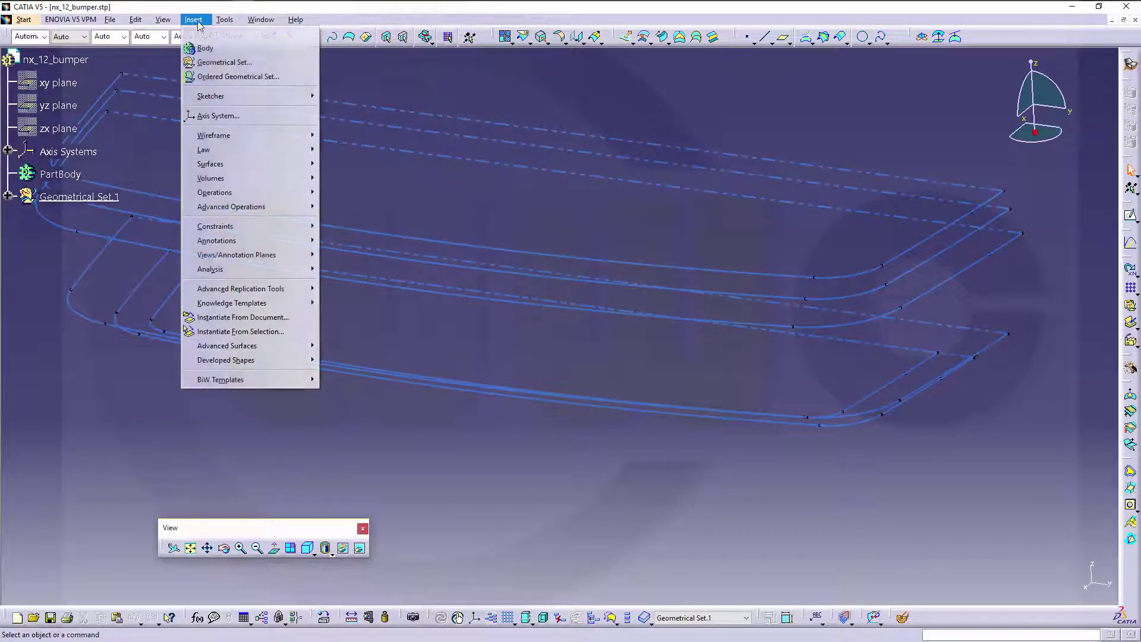
{"action": "left_click", "coordinate": [225, 63]}
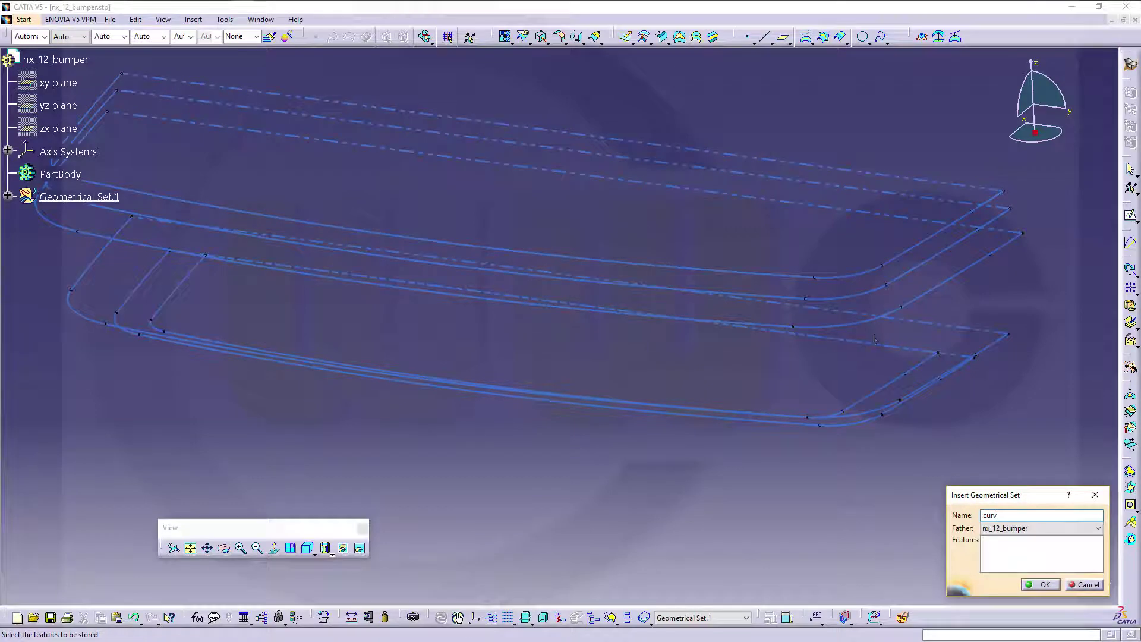
{"action": "key", "text": "Return"}
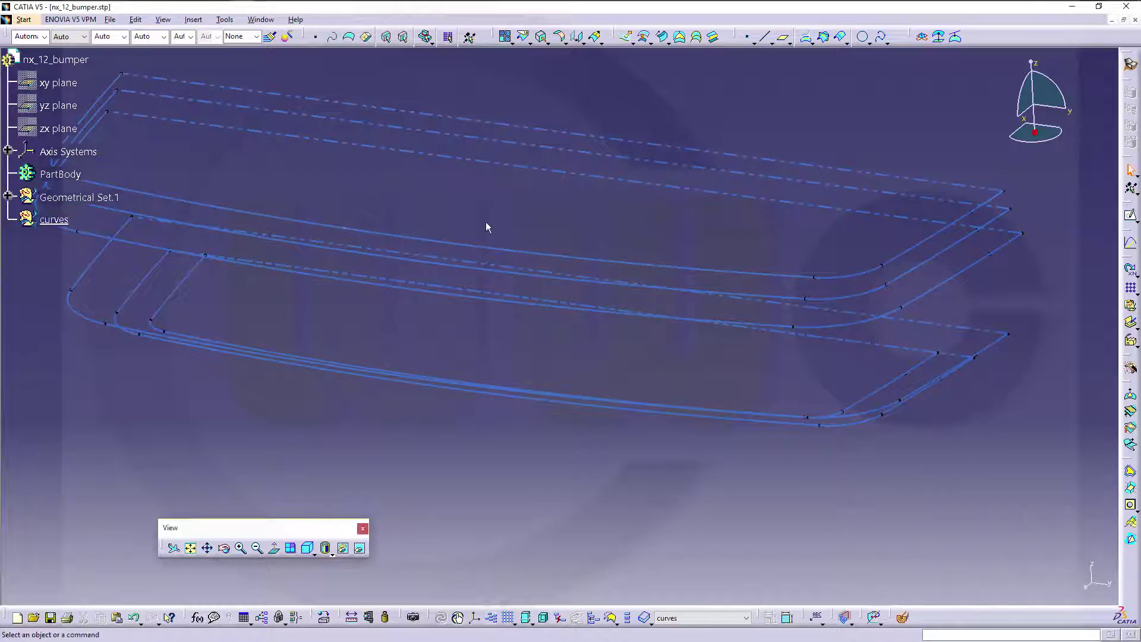
{"action": "left_click", "coordinate": [201, 20]}
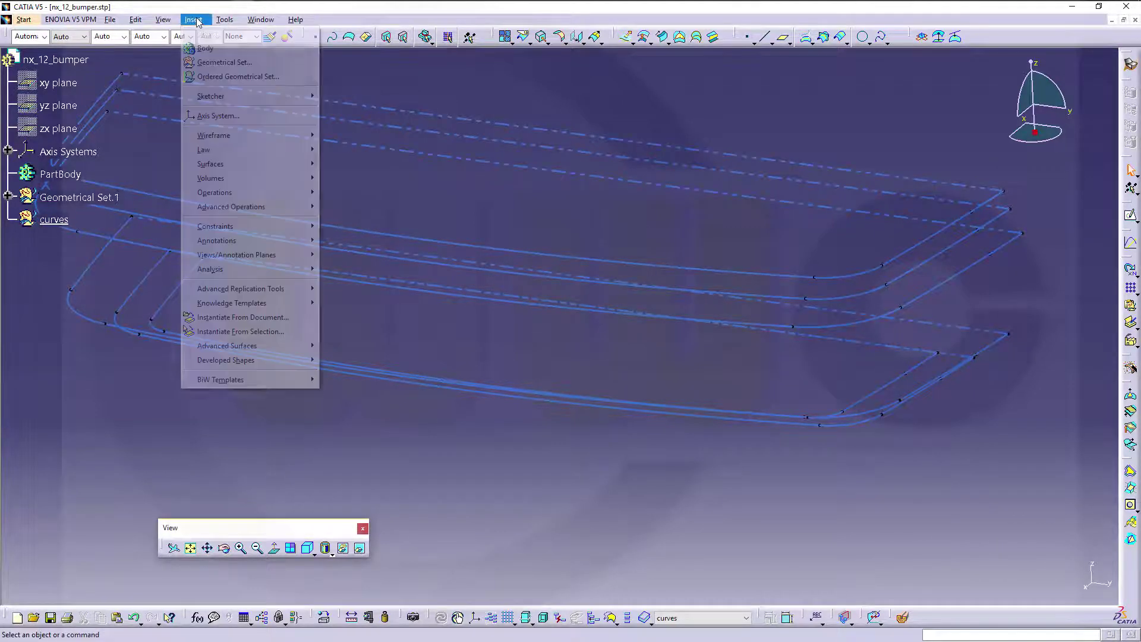
{"action": "left_click", "coordinate": [225, 63]}
{"action": "type", "text": "sweep"}
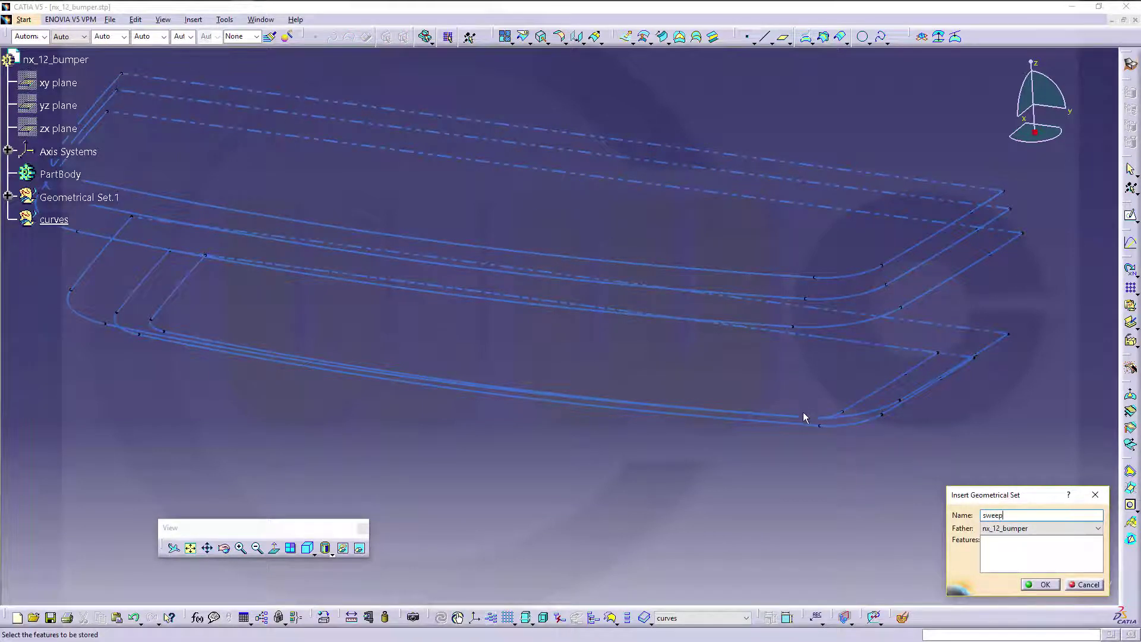
{"action": "type", "text": "s"}
{"action": "key", "text": "Return"}
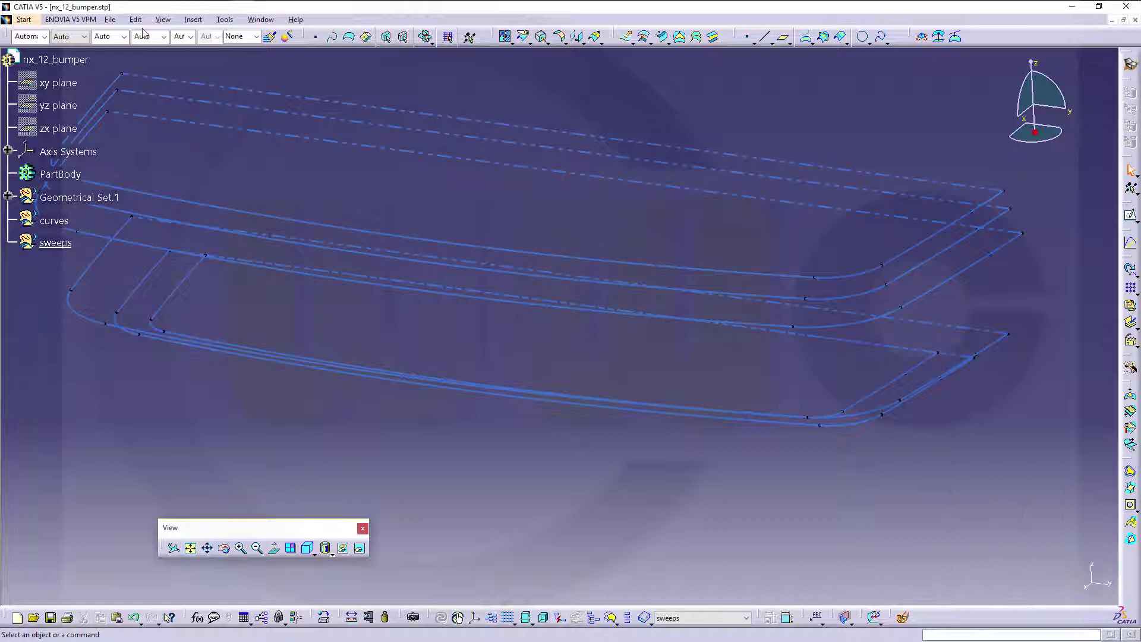
{"action": "left_click", "coordinate": [193, 20]}
{"action": "left_click", "coordinate": [223, 63]}
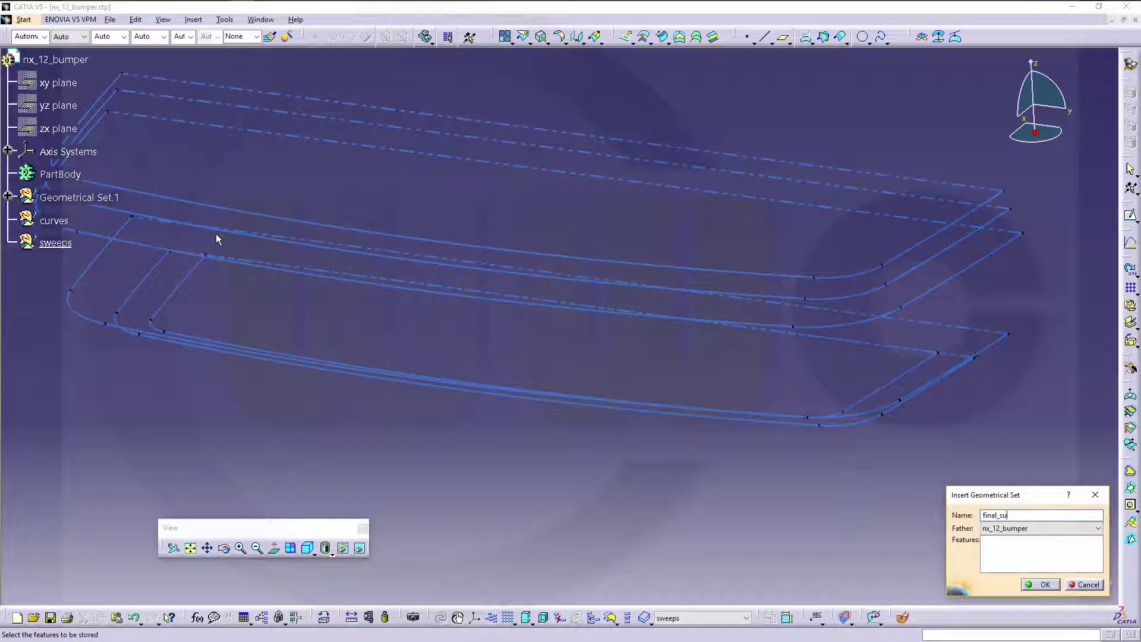
{"action": "key", "text": "Return"}
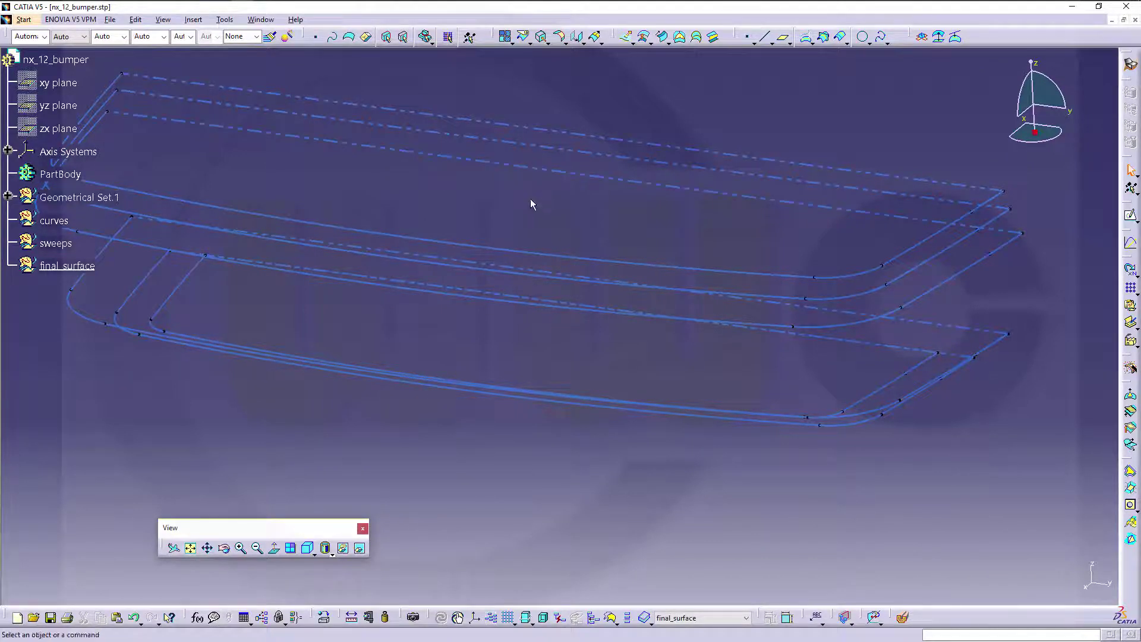
- Join Arc2, Arc3, Arc1, Arc5 and Arc6 into Join.1 along the lower edge
{"action": "middle_click_drag", "start_coordinate": [530, 204], "coordinate": [742, 323]}
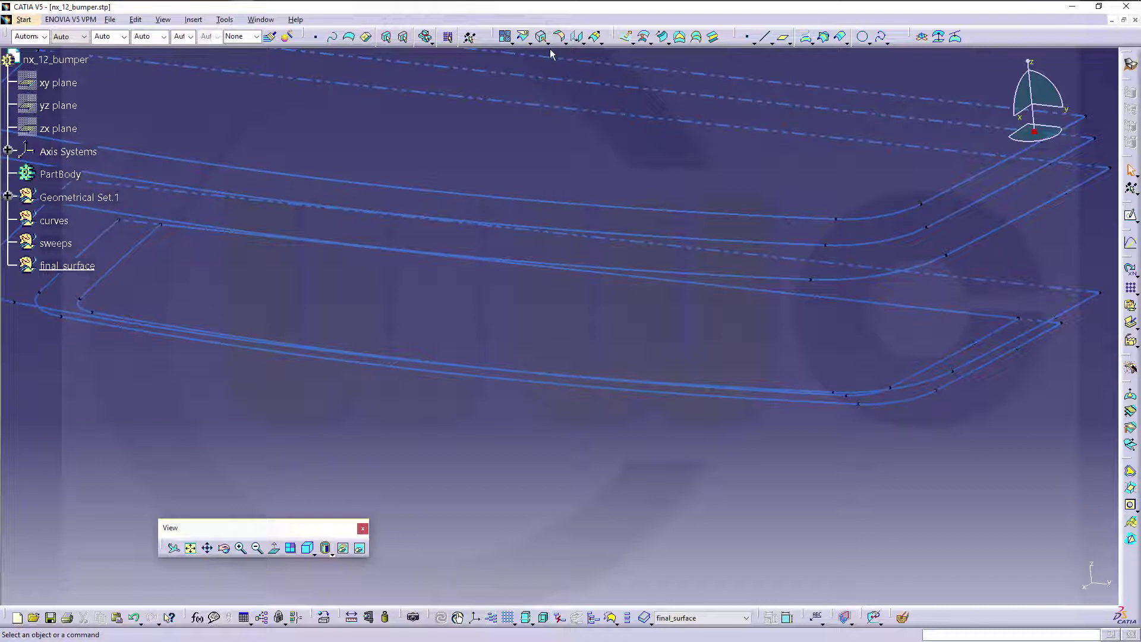
{"action": "left_click", "coordinate": [505, 37]}
{"action": "middle_click_drag", "start_coordinate": [675, 427], "coordinate": [721, 428]}
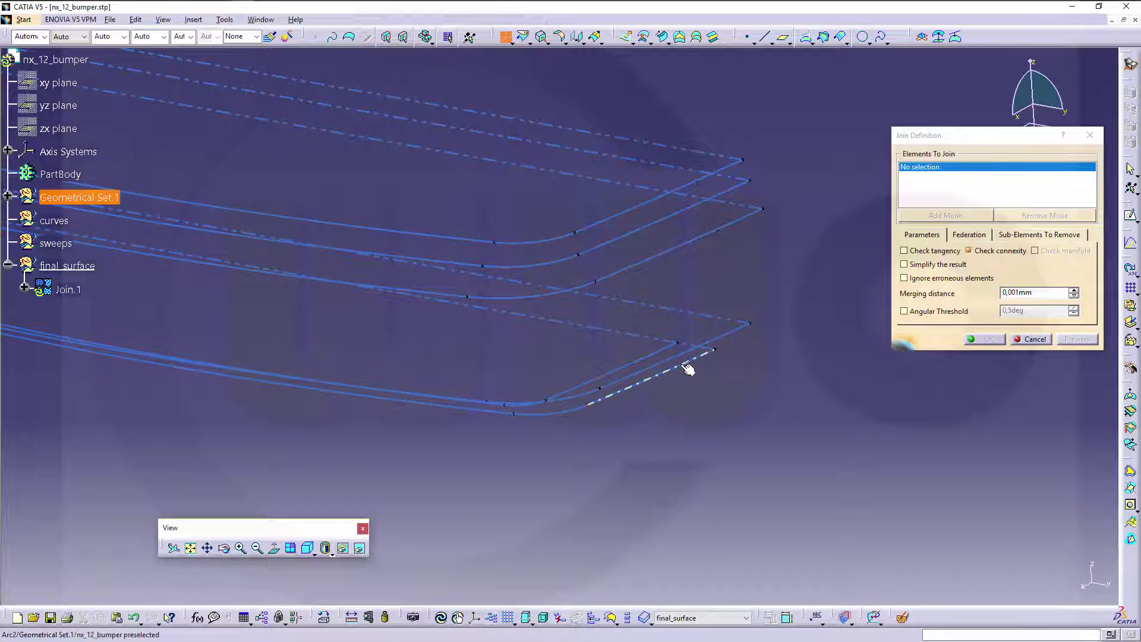
{"action": "left_click", "coordinate": [627, 395]}
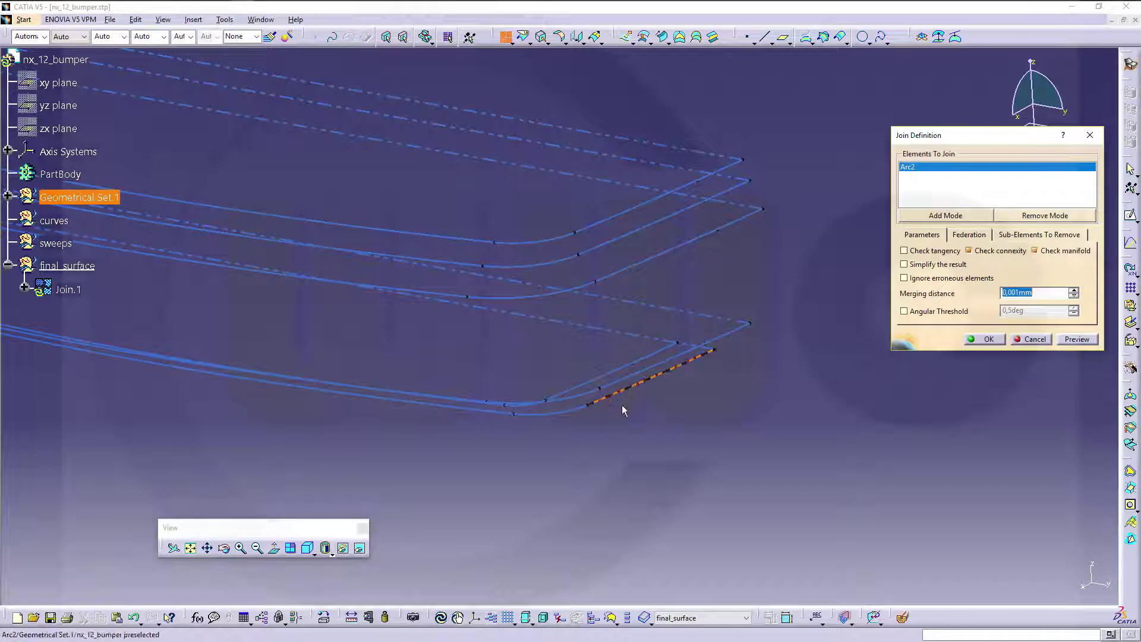
{"action": "left_click", "coordinate": [570, 414]}
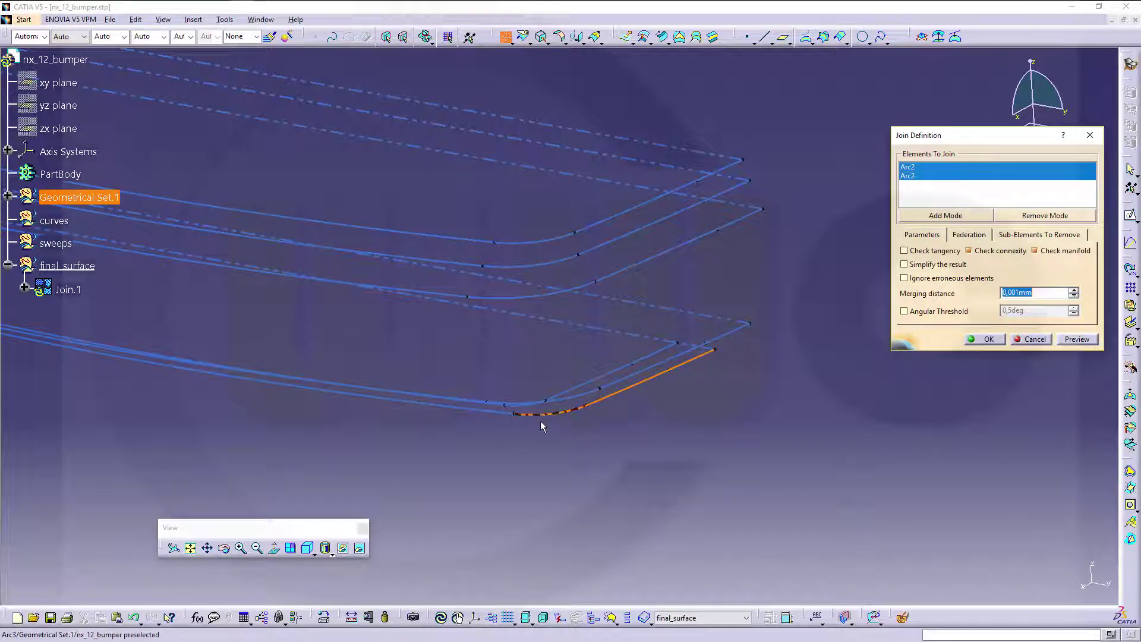
{"action": "left_click", "coordinate": [472, 414]}
{"action": "middle_click_drag", "start_coordinate": [435, 422], "coordinate": [767, 500]}
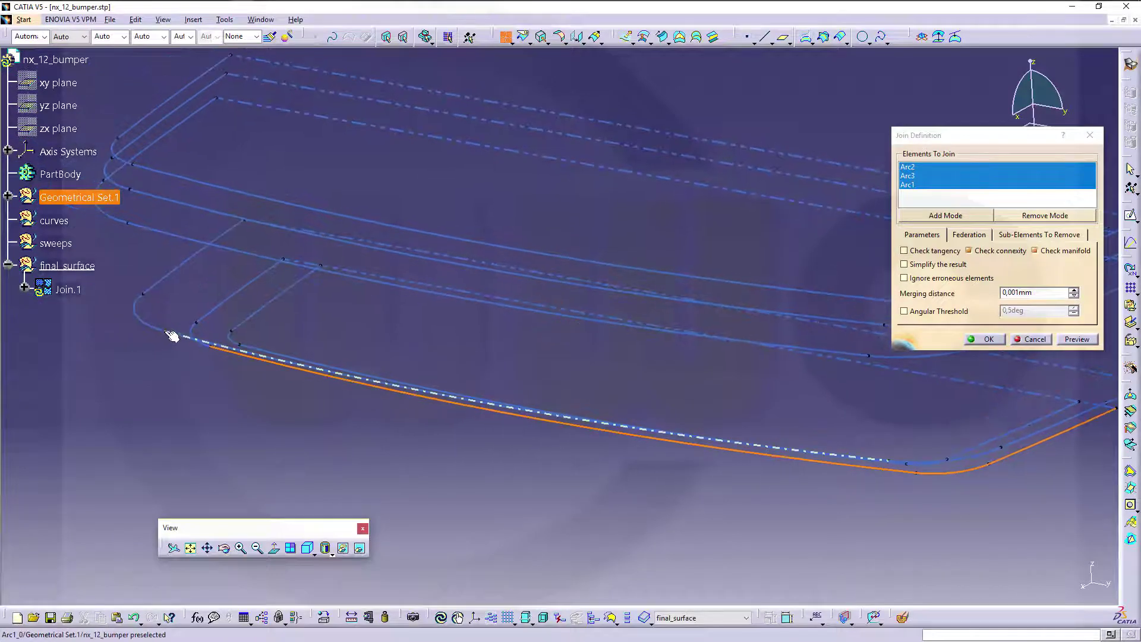
{"action": "left_click", "coordinate": [202, 330]}
{"action": "left_click", "coordinate": [228, 302]}
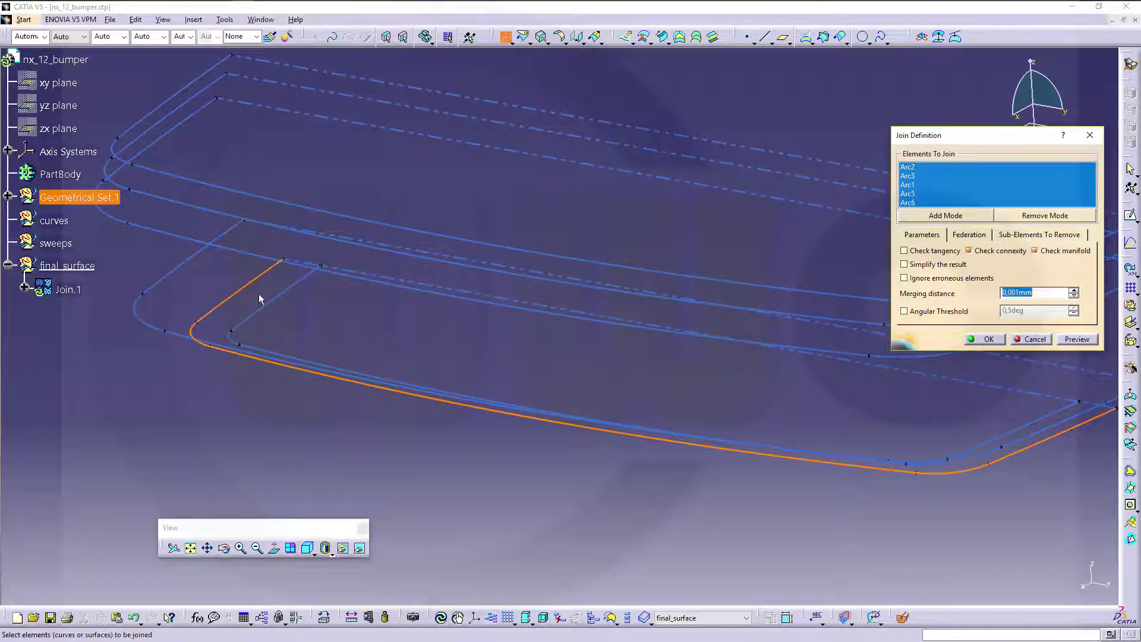
{"action": "left_click", "coordinate": [975, 340]}
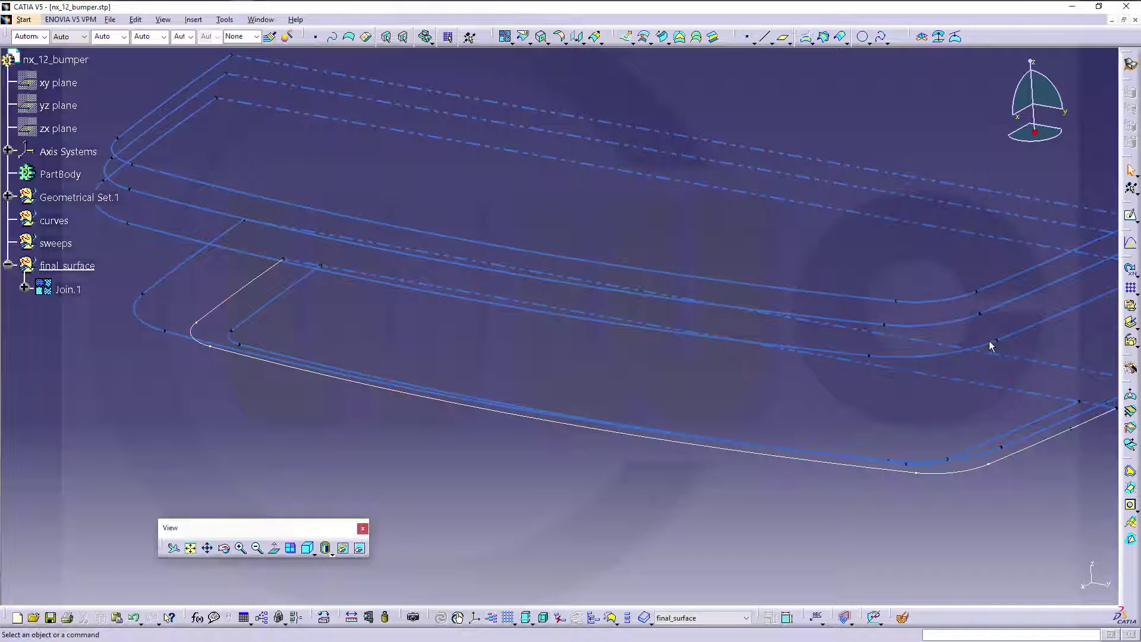
- Delete the twelve Line elements, Line1 through Line4_1, from Geometrical Set.1
{"action": "middle_click_drag", "start_coordinate": [960, 476], "coordinate": [881, 492]}
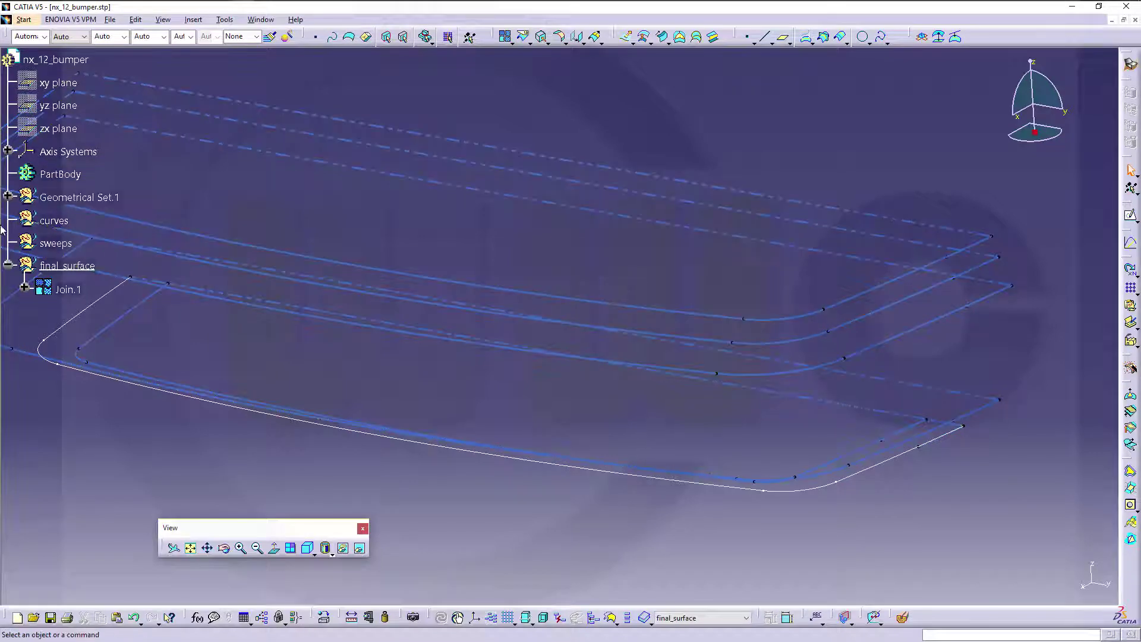
{"action": "left_click", "coordinate": [8, 198]}
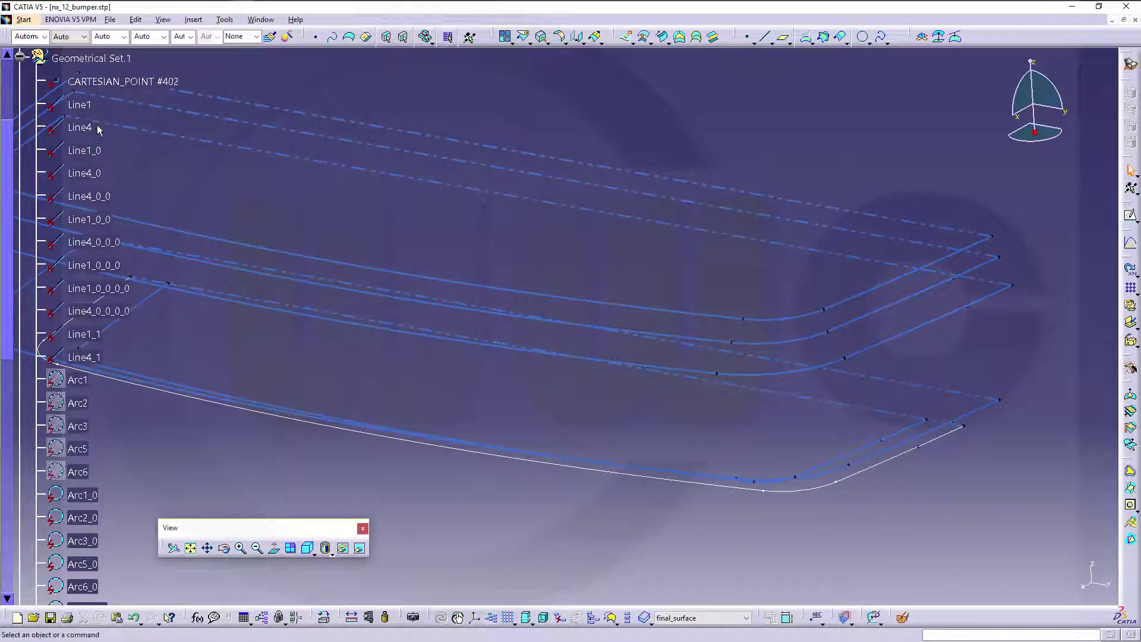
{"action": "left_click", "coordinate": [88, 105]}
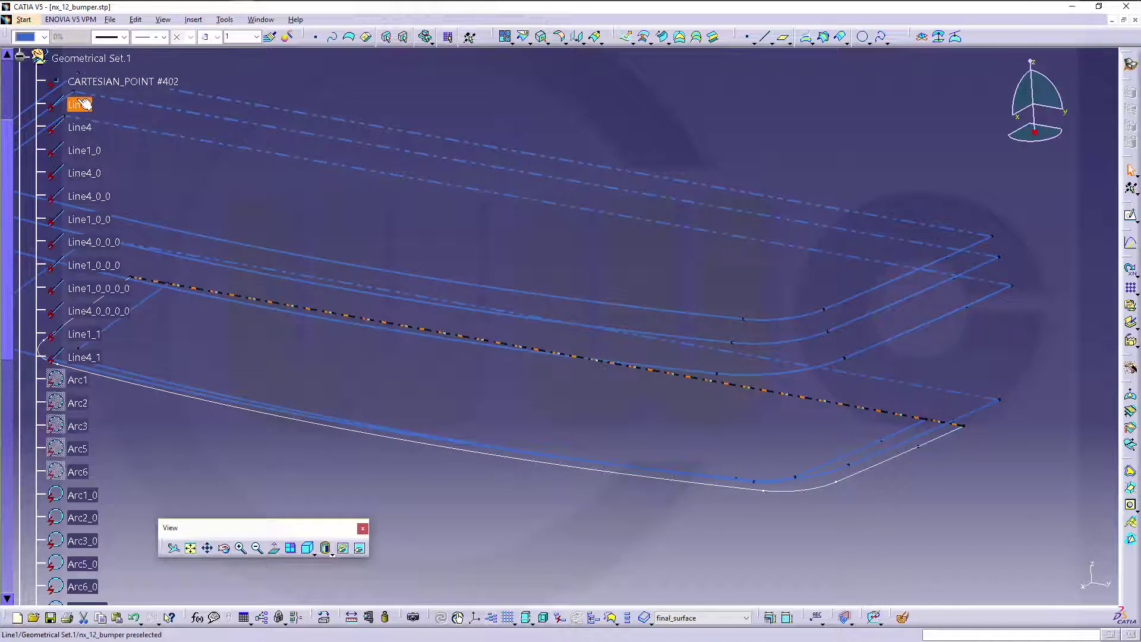
{"action": "left_click", "coordinate": [89, 134], "text": "ctrl"}
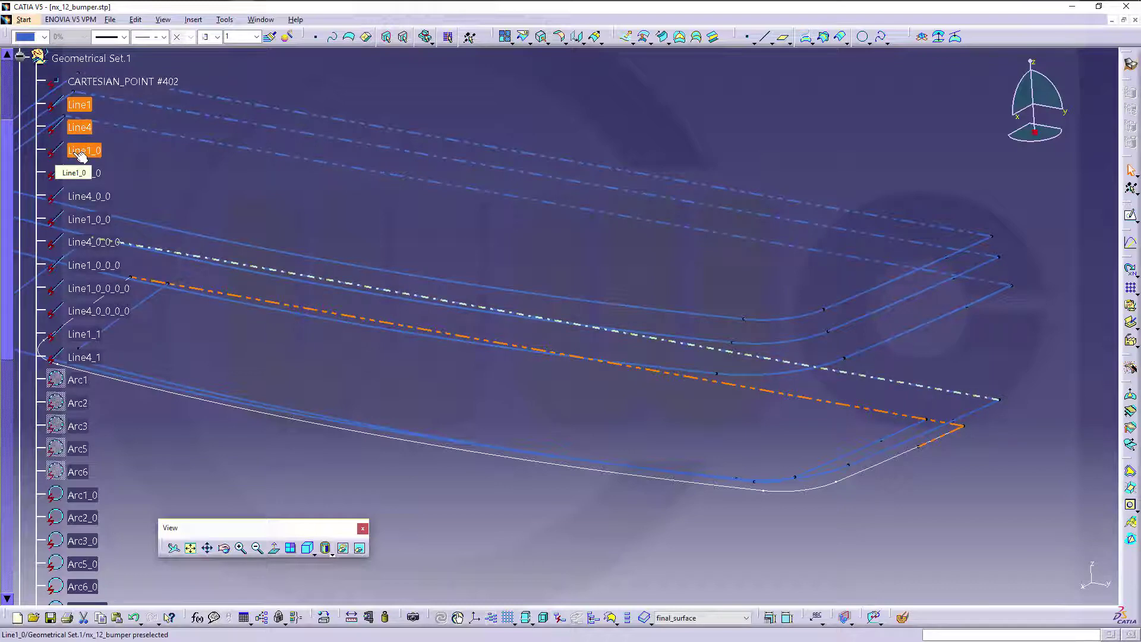
{"action": "left_click", "coordinate": [83, 358], "text": "shift"}
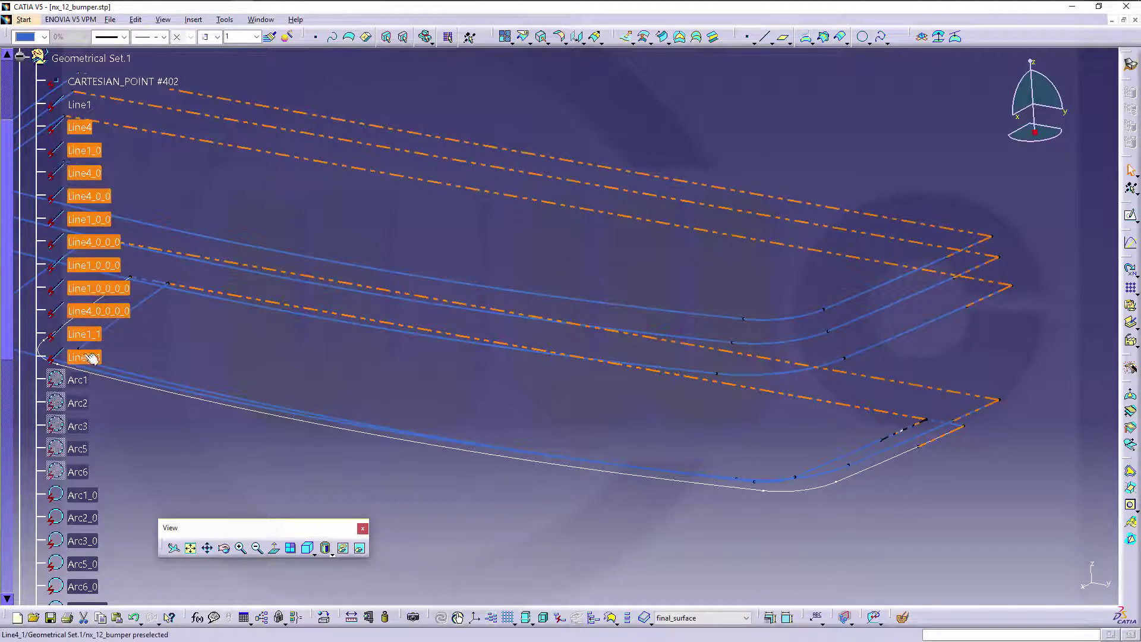
{"action": "left_click", "coordinate": [77, 104], "text": "ctrl"}
{"action": "right_click", "coordinate": [86, 122]}
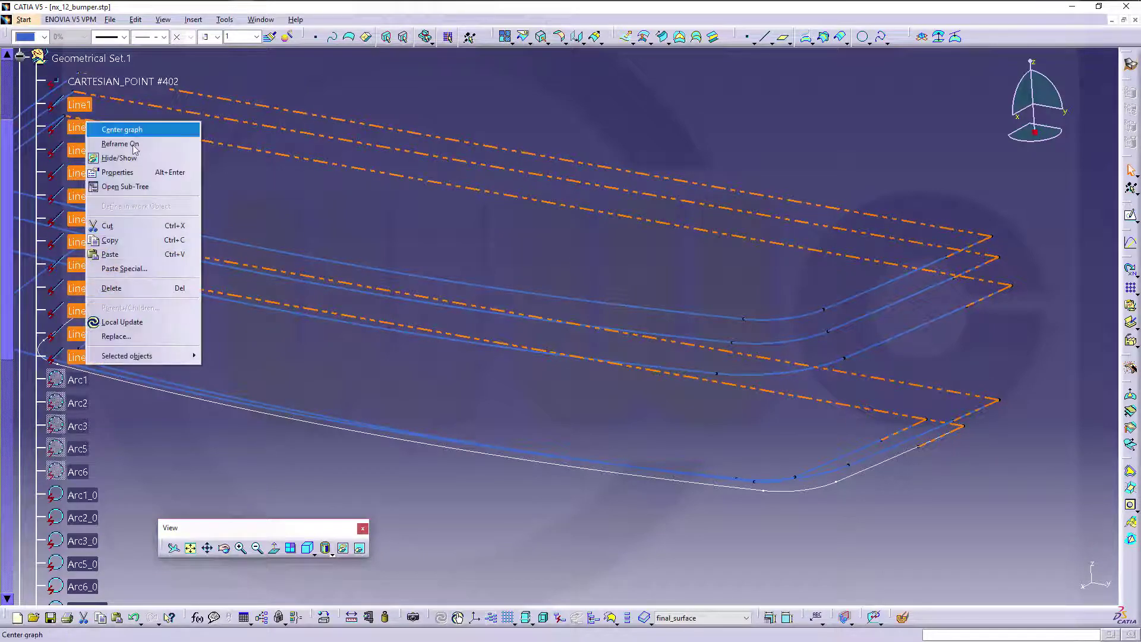
{"action": "left_click", "coordinate": [123, 287]}
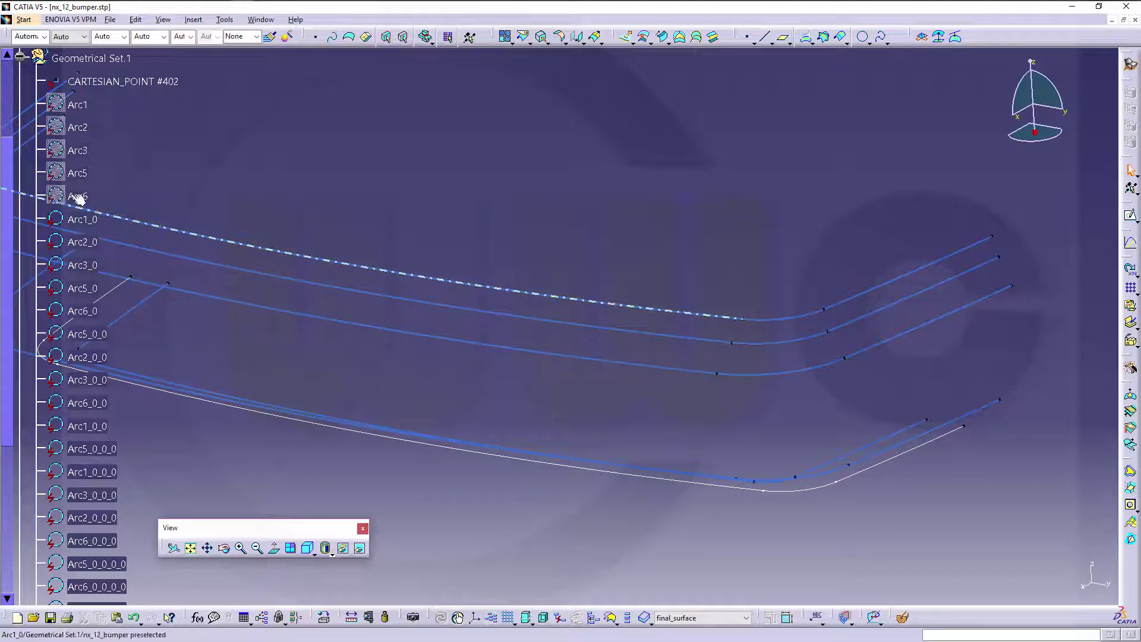
- Join Arc2_1 and the bottom, lower, corner and end arcs of one chain into Join.2
{"action": "left_click", "coordinate": [20, 58]}
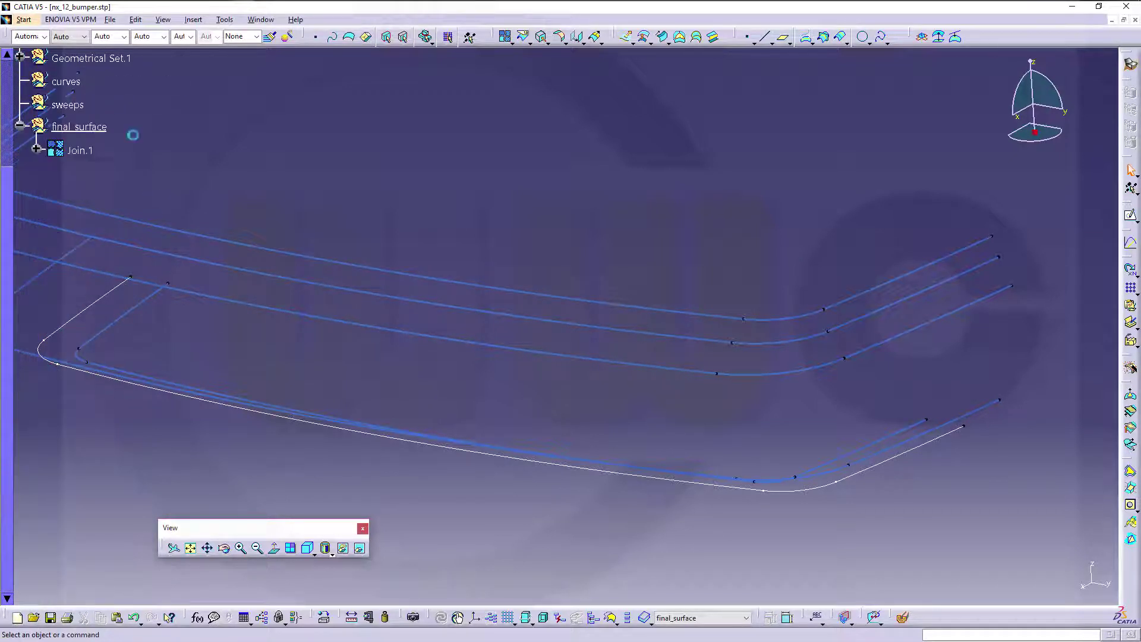
{"action": "middle_click_drag", "start_coordinate": [385, 303], "coordinate": [454, 327]}
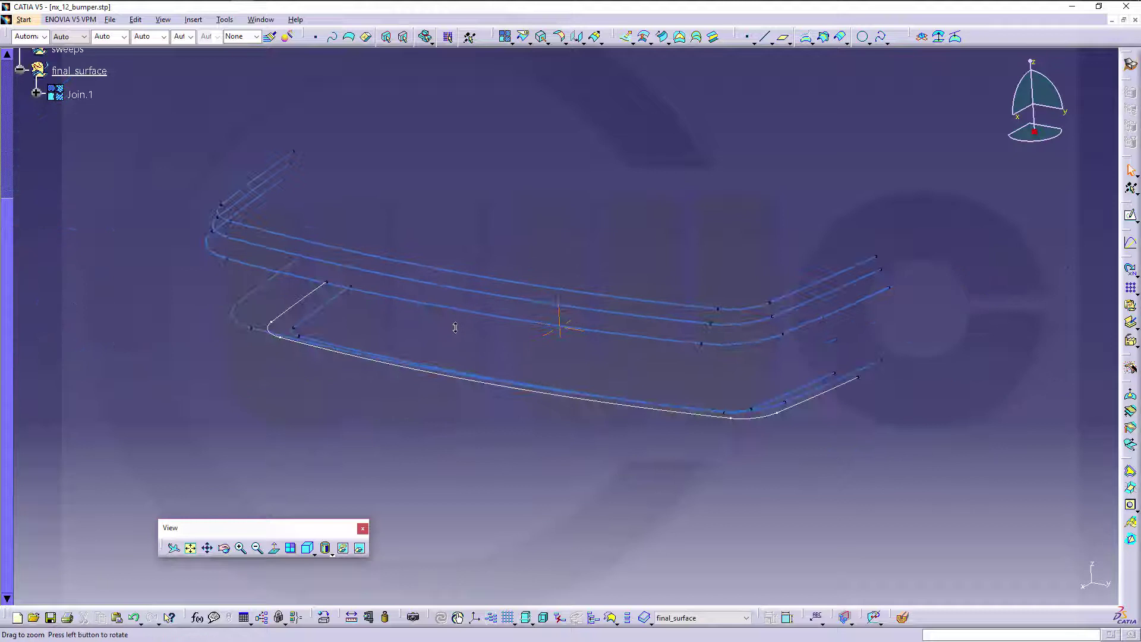
{"action": "left_click", "coordinate": [504, 37]}
{"action": "middle_click_drag", "start_coordinate": [833, 435], "coordinate": [719, 452], "text": "ctrl"}
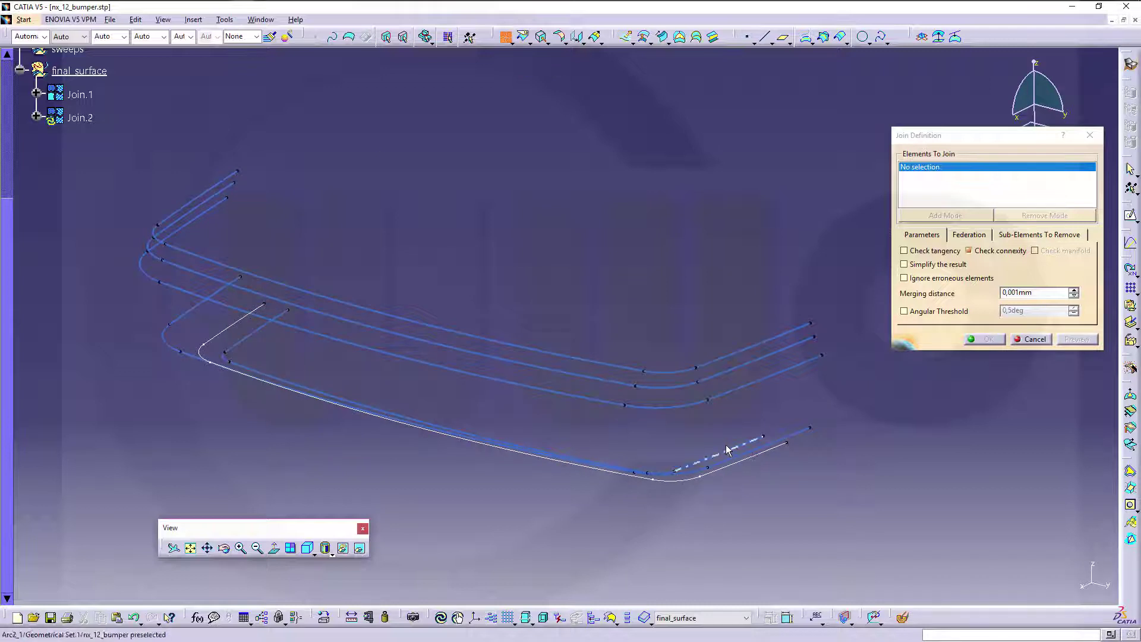
{"action": "left_click", "coordinate": [684, 472]}
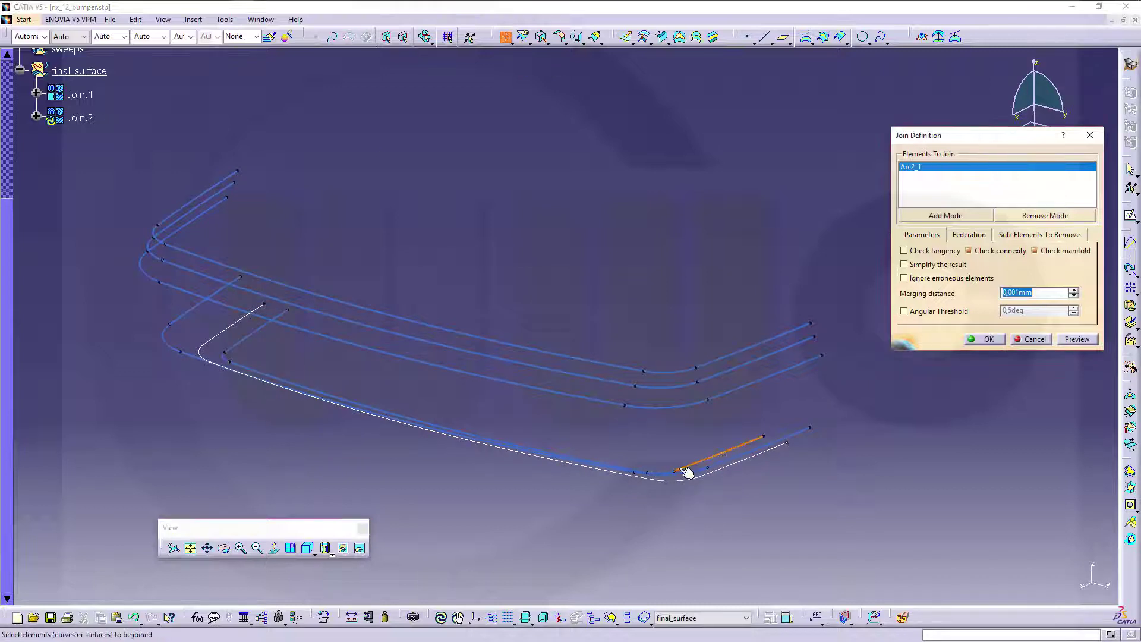
{"action": "middle_click_drag", "start_coordinate": [684, 473], "coordinate": [629, 497], "text": "ctrl"}
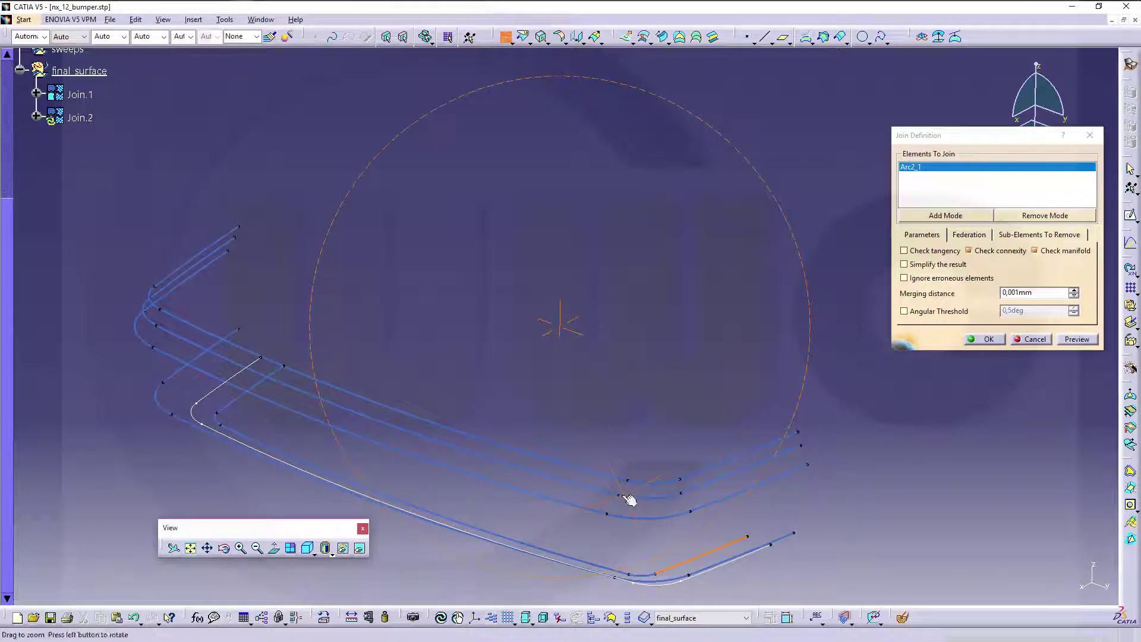
{"action": "left_click", "coordinate": [639, 574]}
{"action": "left_click", "coordinate": [232, 431]}
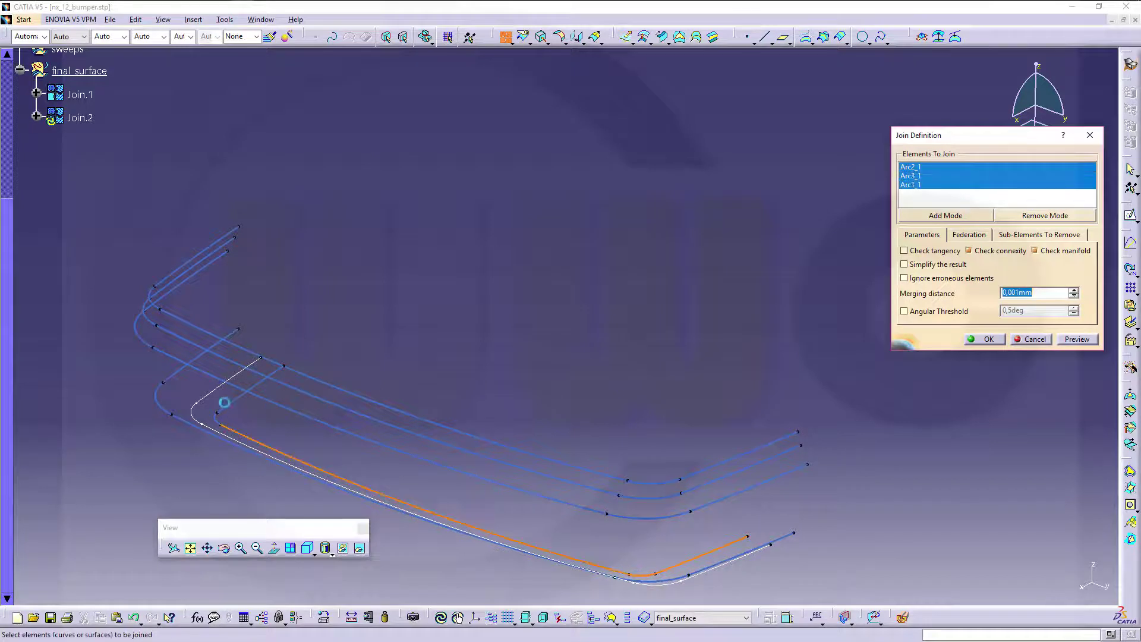
{"action": "left_click", "coordinate": [220, 420]}
{"action": "left_click", "coordinate": [233, 407]}
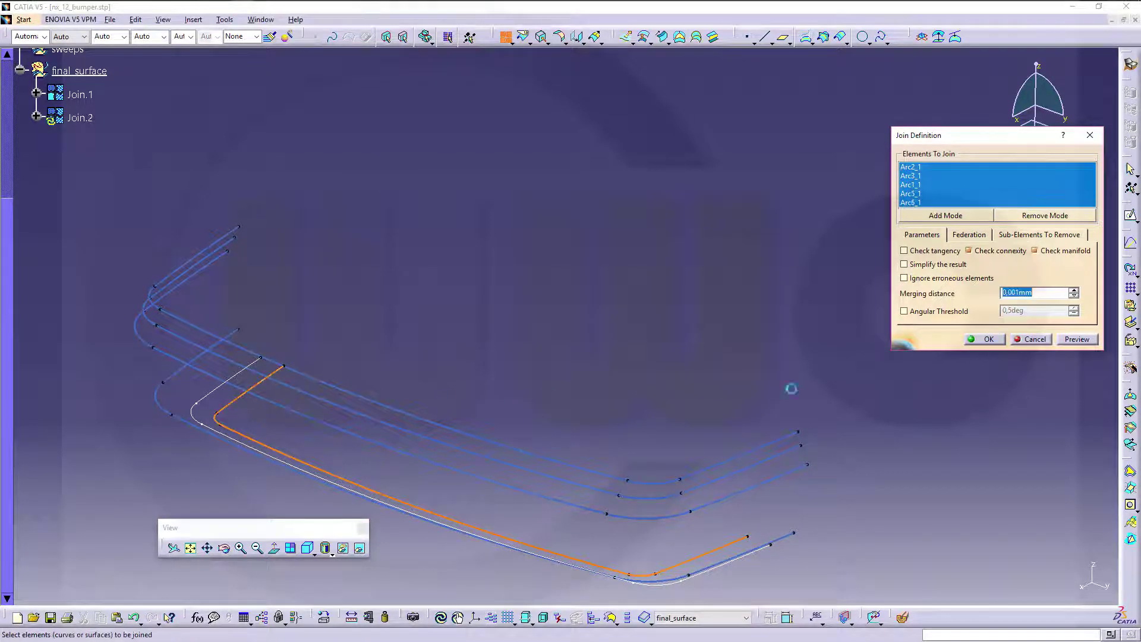
{"action": "left_click", "coordinate": [985, 340]}
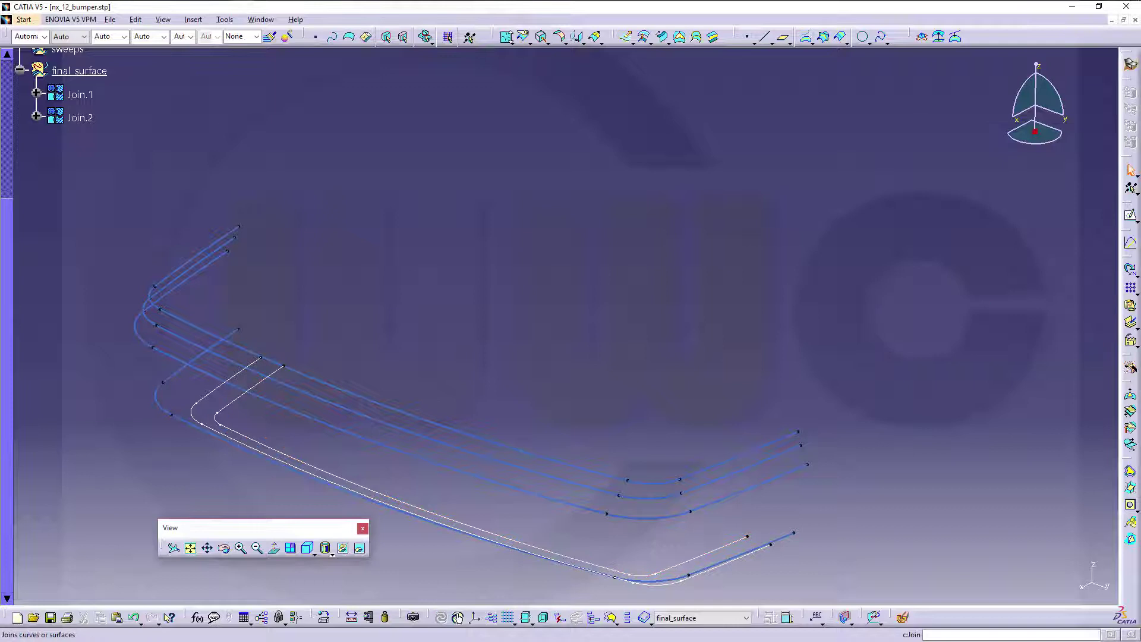
- Select the next chain's five pieces, lower-right segment to diagonal end, for Join.3
{"action": "left_click", "coordinate": [788, 537]}
{"action": "left_click", "coordinate": [661, 581]}
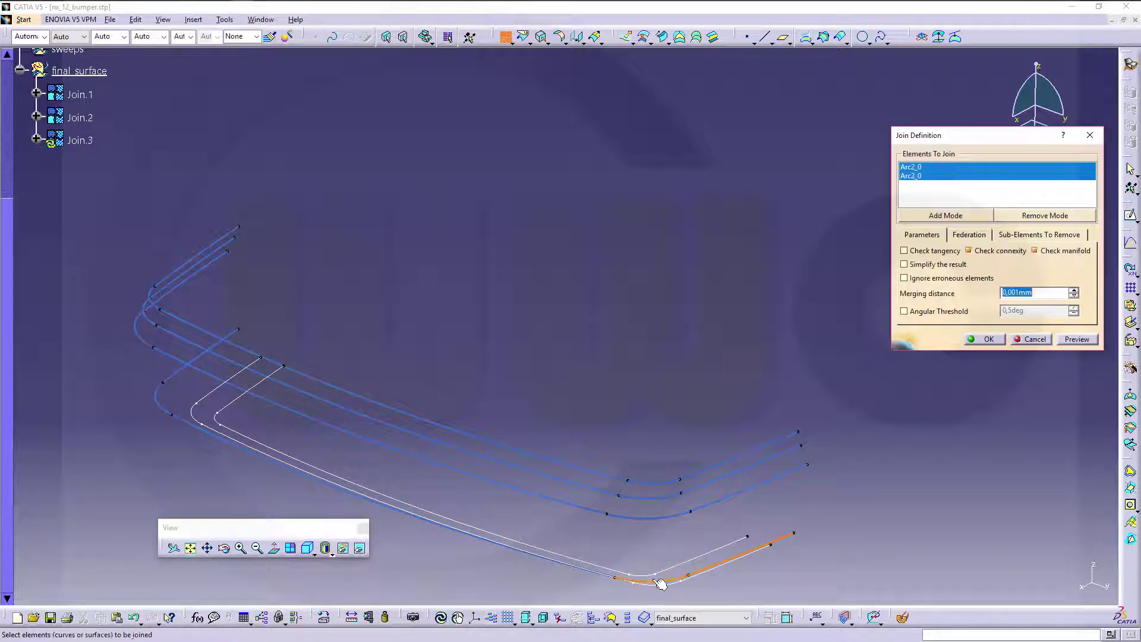
{"action": "left_click", "coordinate": [482, 543]}
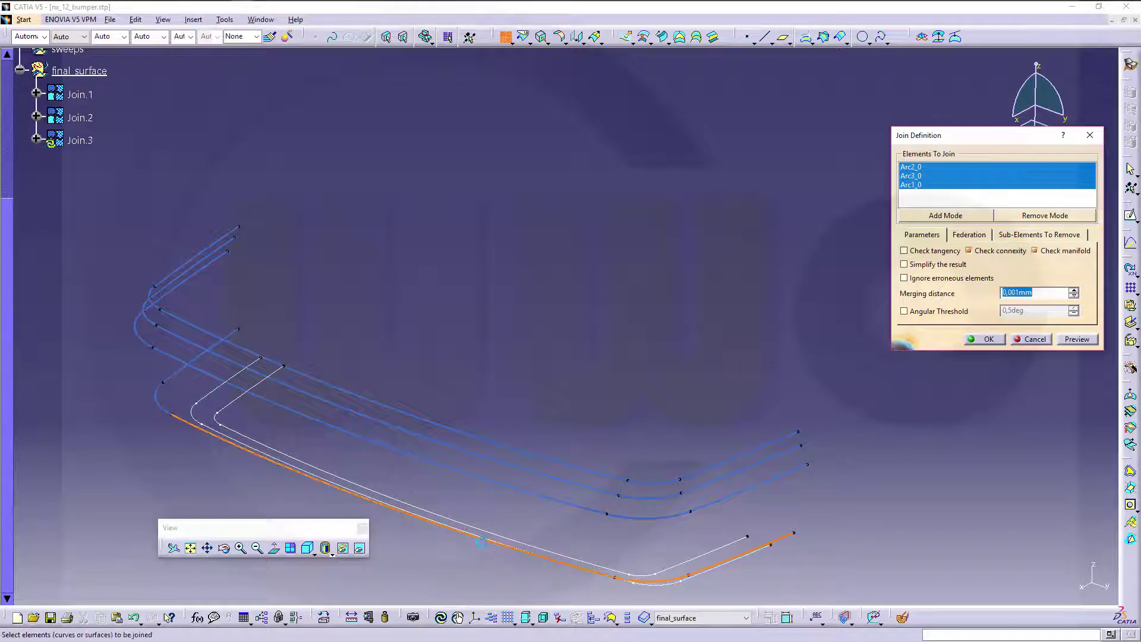
{"action": "left_click", "coordinate": [156, 397]}
{"action": "left_click", "coordinate": [206, 352]}
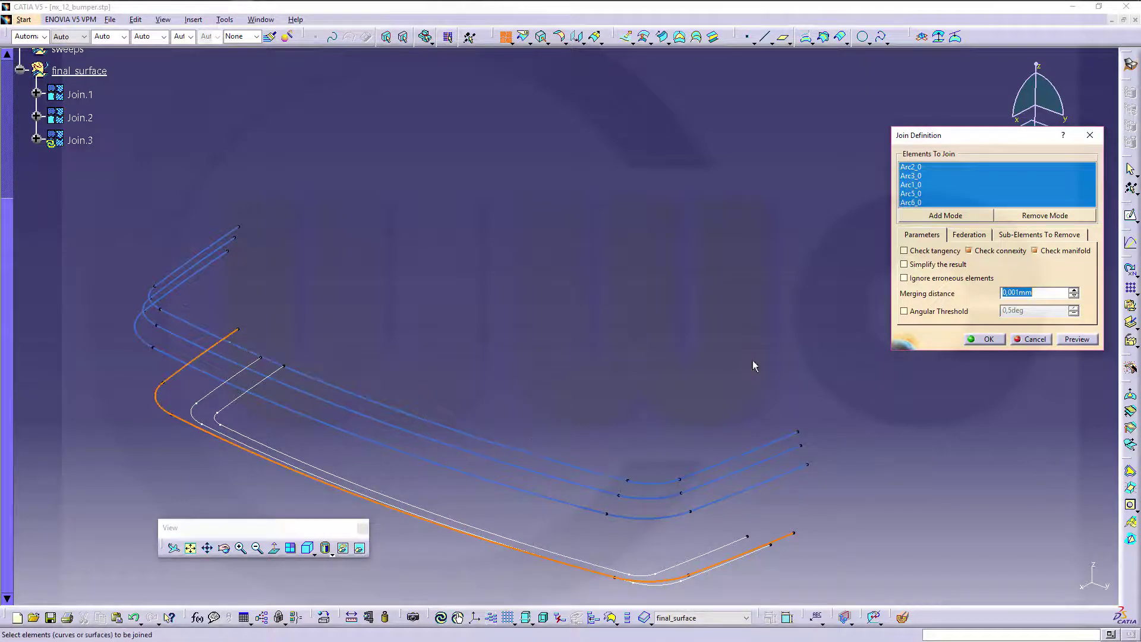
- Confirm Join.3 and join the next chain's five arcs into Join.4
{"action": "left_click", "coordinate": [987, 339]}
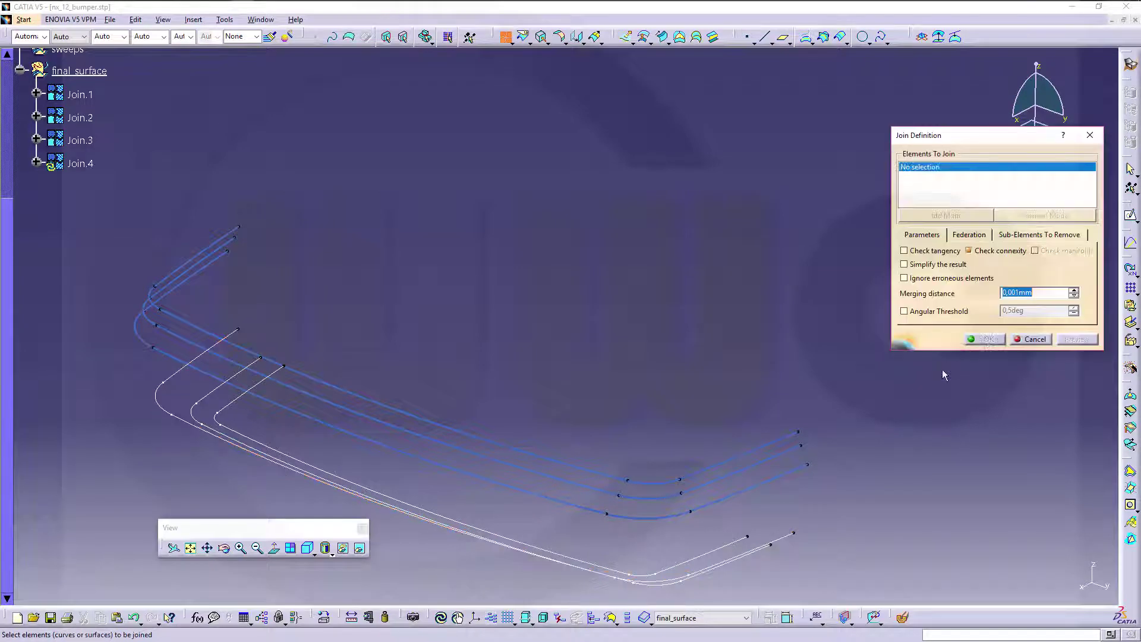
{"action": "left_click", "coordinate": [746, 496]}
{"action": "left_click", "coordinate": [668, 519]}
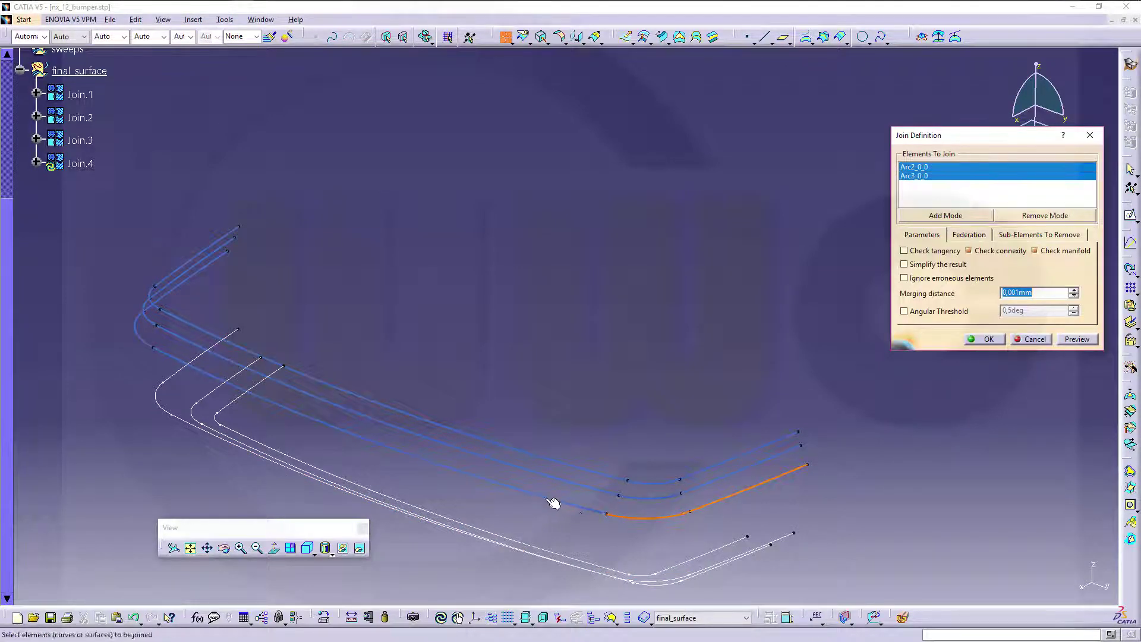
{"action": "left_click", "coordinate": [529, 491]}
{"action": "left_click", "coordinate": [143, 338]}
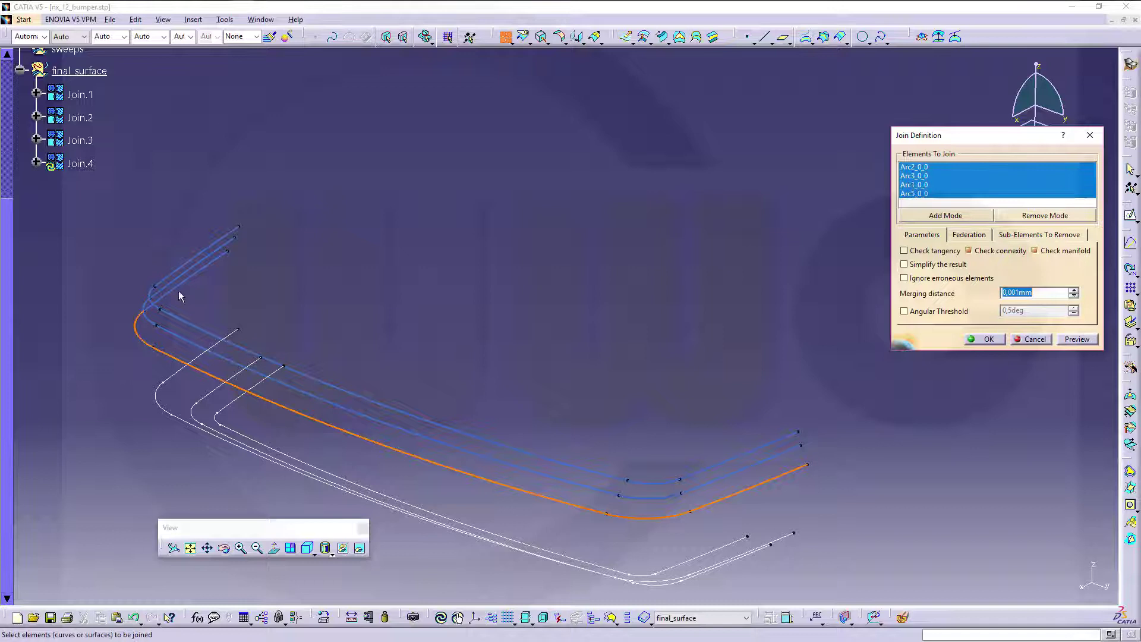
{"action": "left_click", "coordinate": [185, 288]}
{"action": "left_click", "coordinate": [988, 339]}
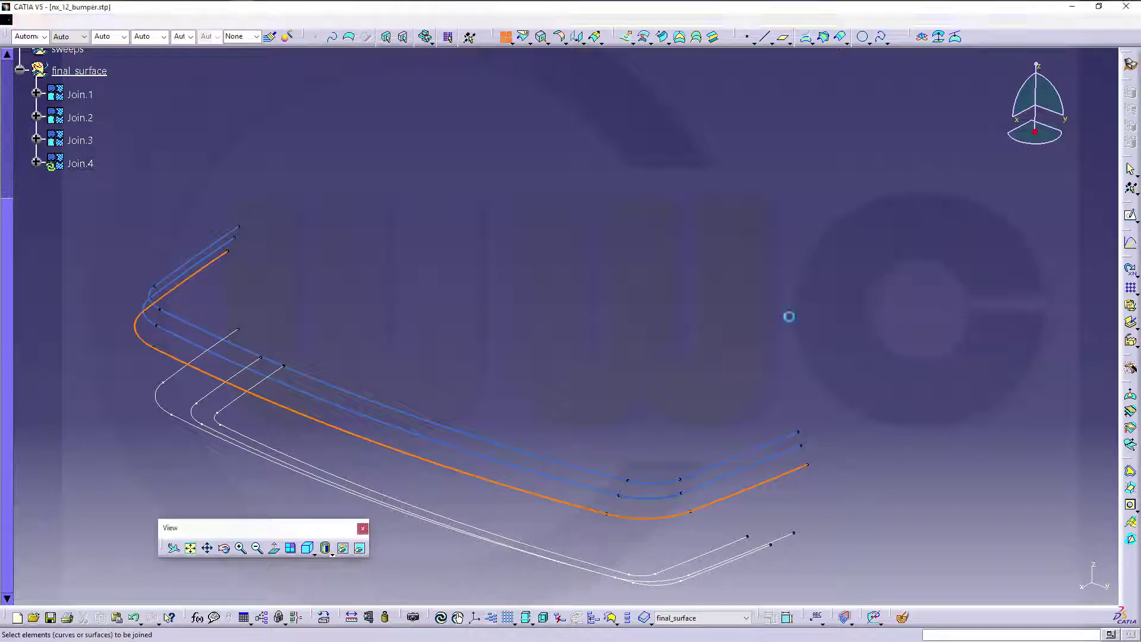
- Join the following chain's five pieces into Join.5
{"action": "left_click", "coordinate": [742, 469]}
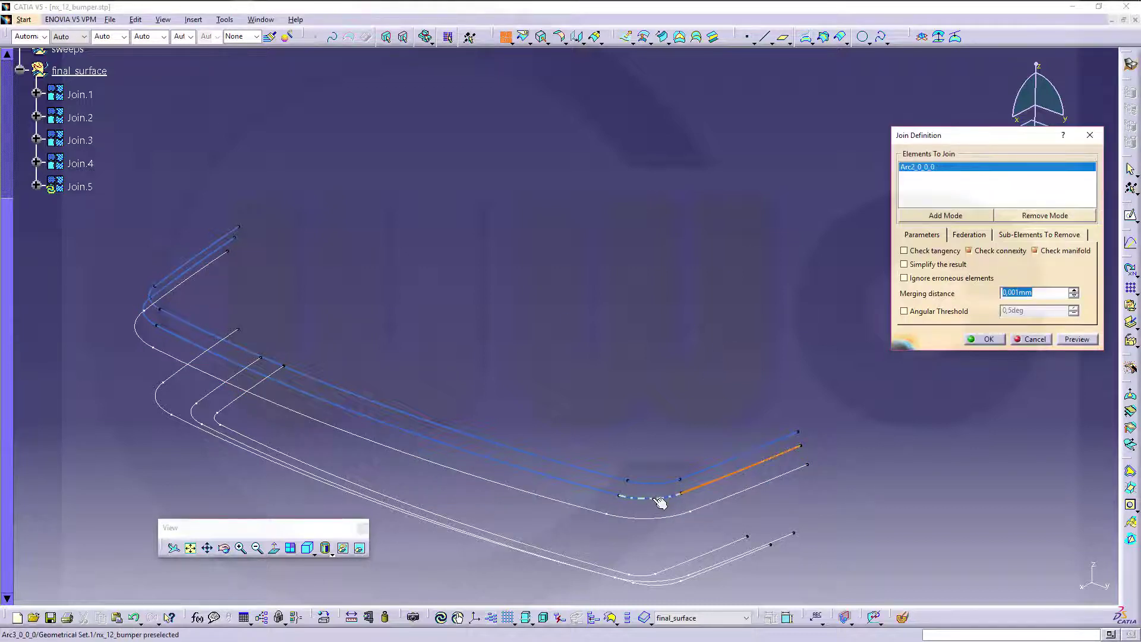
{"action": "left_click", "coordinate": [657, 497]}
{"action": "left_click", "coordinate": [483, 456]}
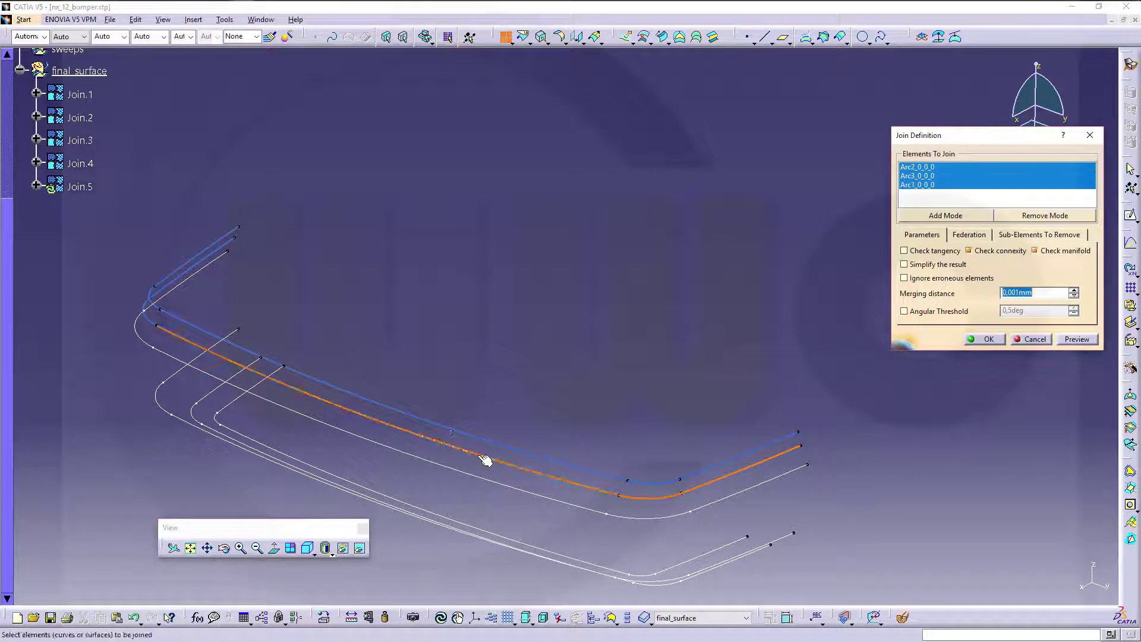
{"action": "left_click", "coordinate": [147, 315]}
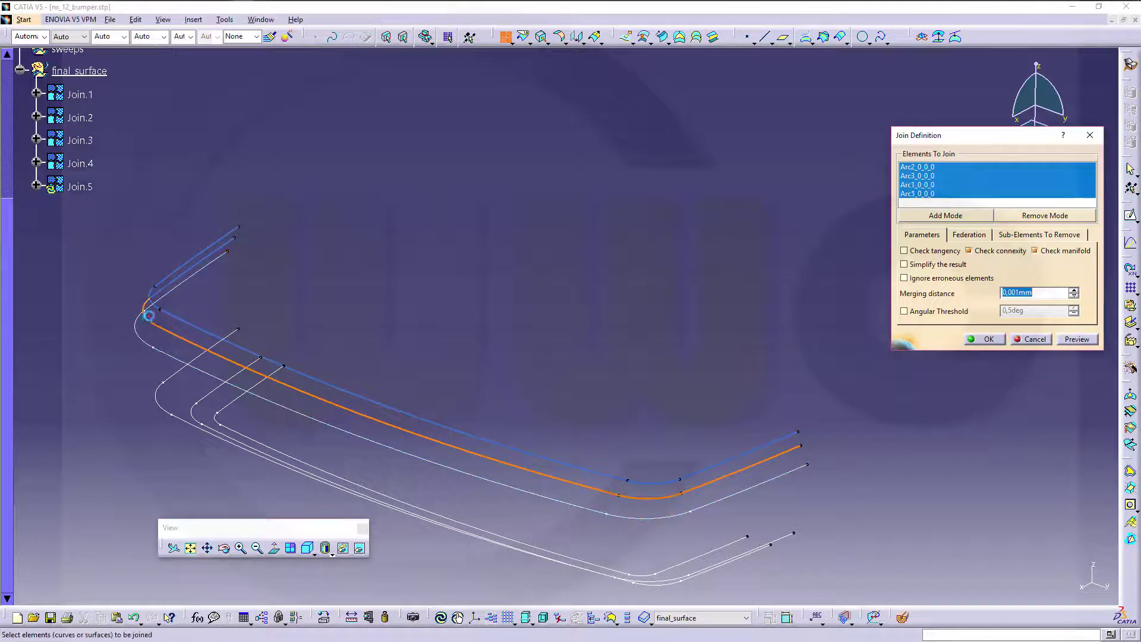
{"action": "left_click", "coordinate": [185, 277]}
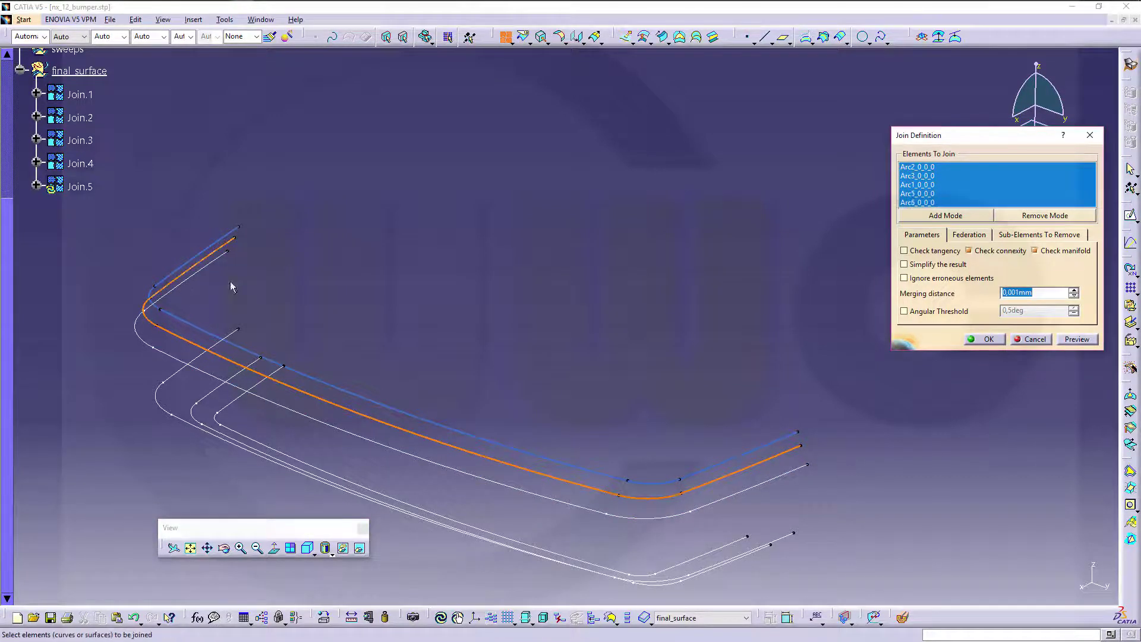
{"action": "left_click", "coordinate": [985, 340]}
- Join the last chain's five pieces into Join.6 and cancel the extra empty join
{"action": "left_click", "coordinate": [756, 450]}
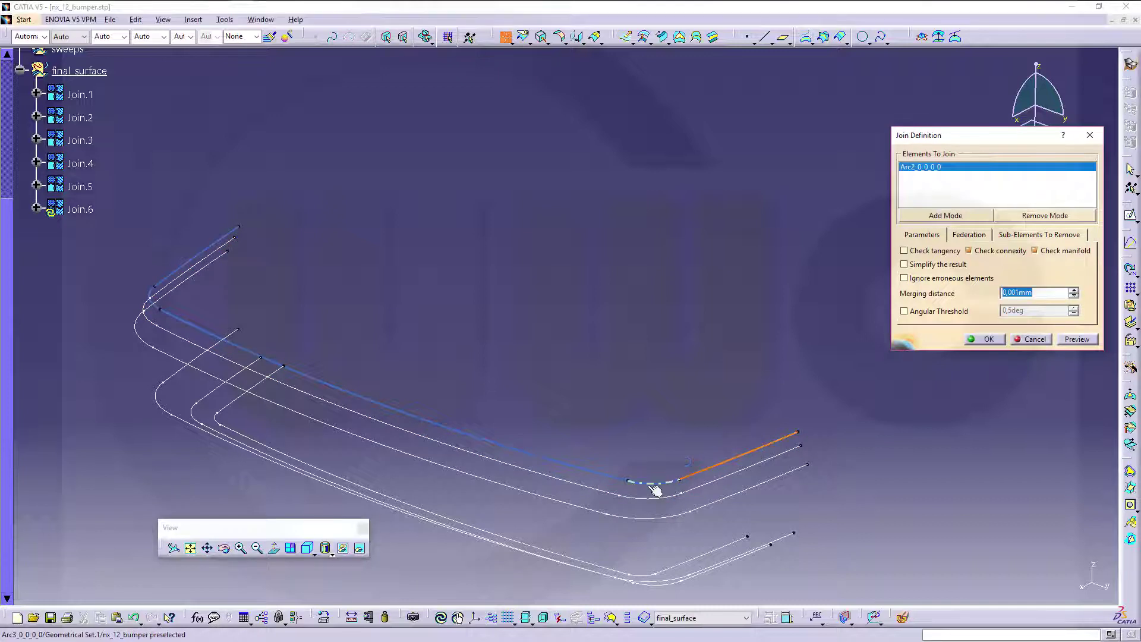
{"action": "left_click", "coordinate": [655, 491]}
{"action": "left_click", "coordinate": [572, 469]}
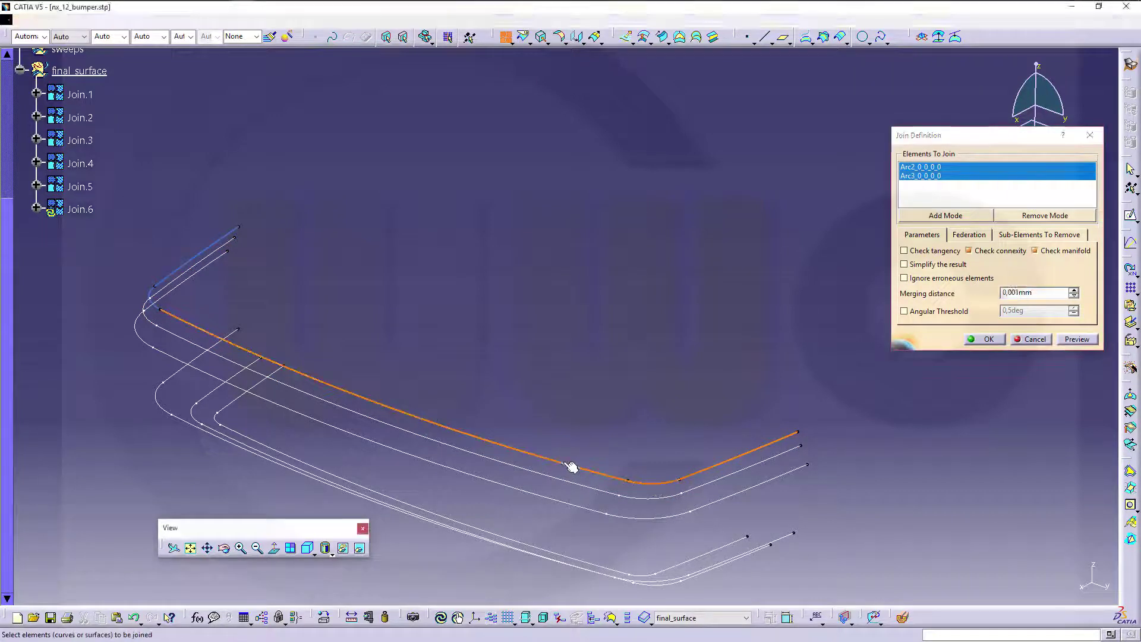
{"action": "left_click", "coordinate": [153, 301]}
{"action": "left_click", "coordinate": [176, 286]}
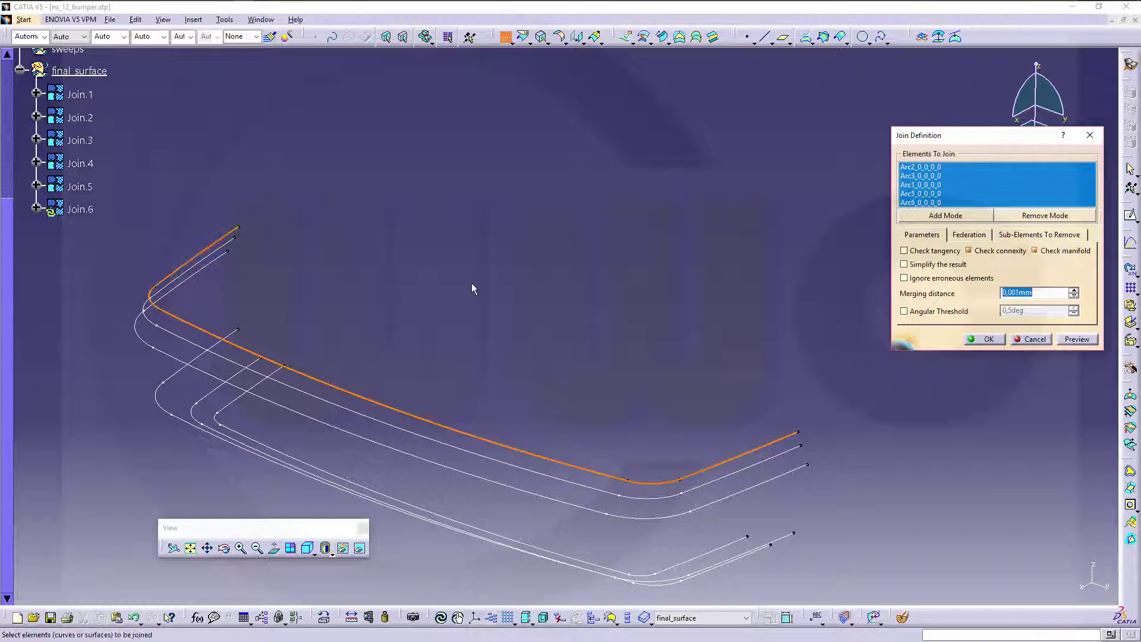
{"action": "left_click", "coordinate": [984, 340]}
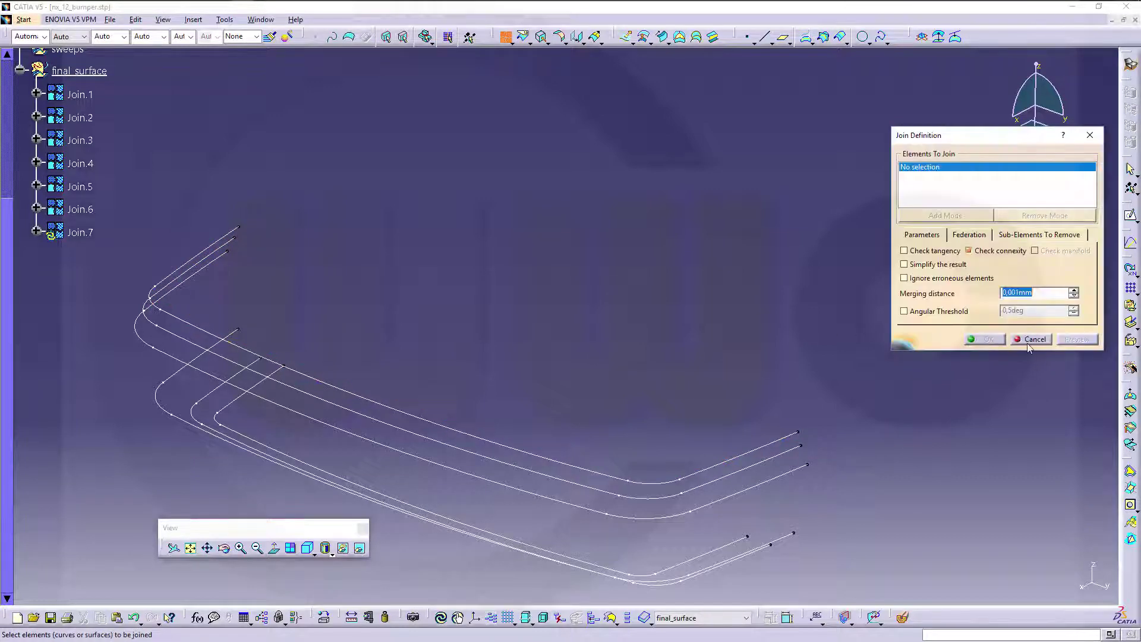
{"action": "left_click", "coordinate": [1031, 339]}
{"action": "middle_click_drag", "start_coordinate": [718, 338], "coordinate": [279, 189]}
{"action": "scroll", "coordinate": [187, 159], "scroll_direction": "up", "scroll_amount": 3}
- Move Join.1 through Join.6 out of final_surface into the curves geometrical set
{"action": "scroll", "coordinate": [152, 233], "scroll_direction": "up", "scroll_amount": 2}
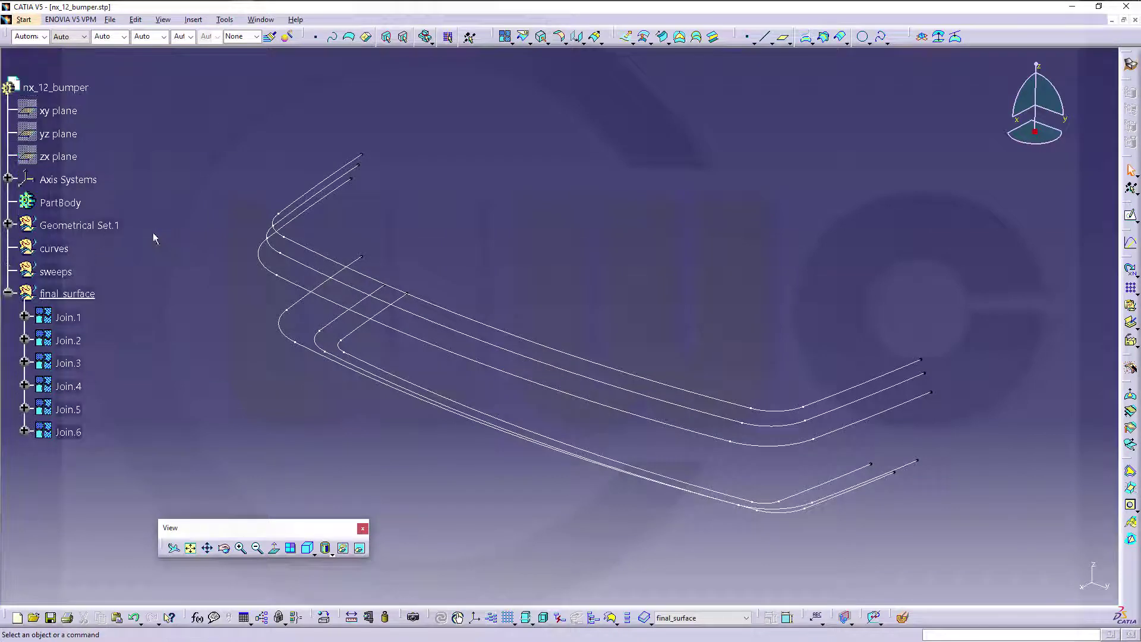
{"action": "left_click", "coordinate": [76, 319]}
{"action": "left_click", "coordinate": [69, 433], "text": "ctrl"}
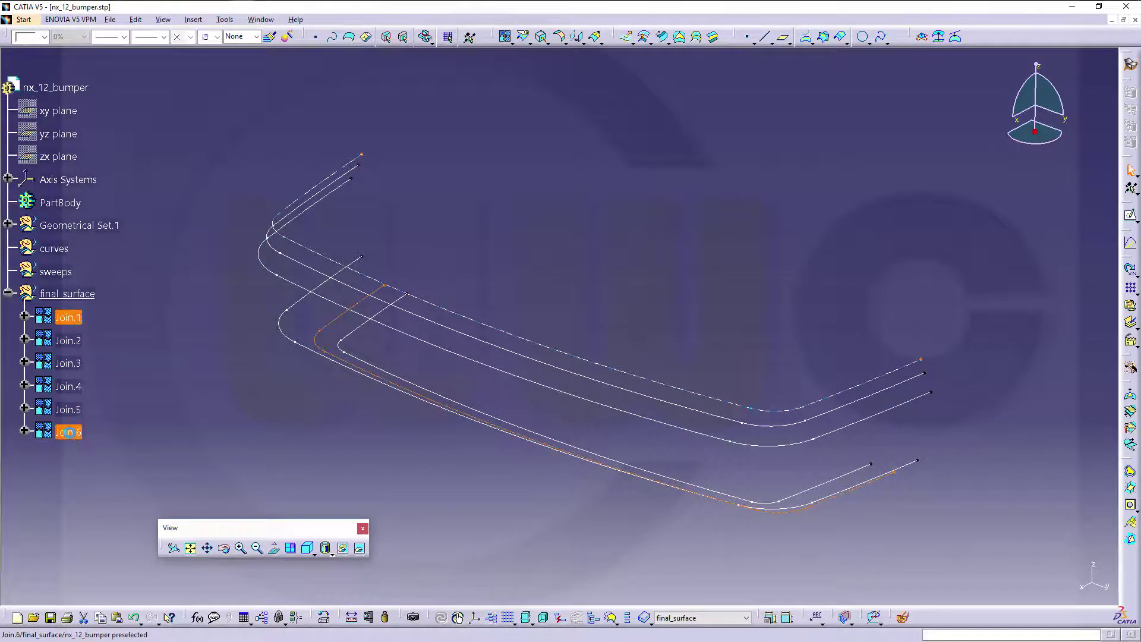
{"action": "left_click", "coordinate": [69, 432], "text": "shift"}
{"action": "right_click", "coordinate": [67, 406]}
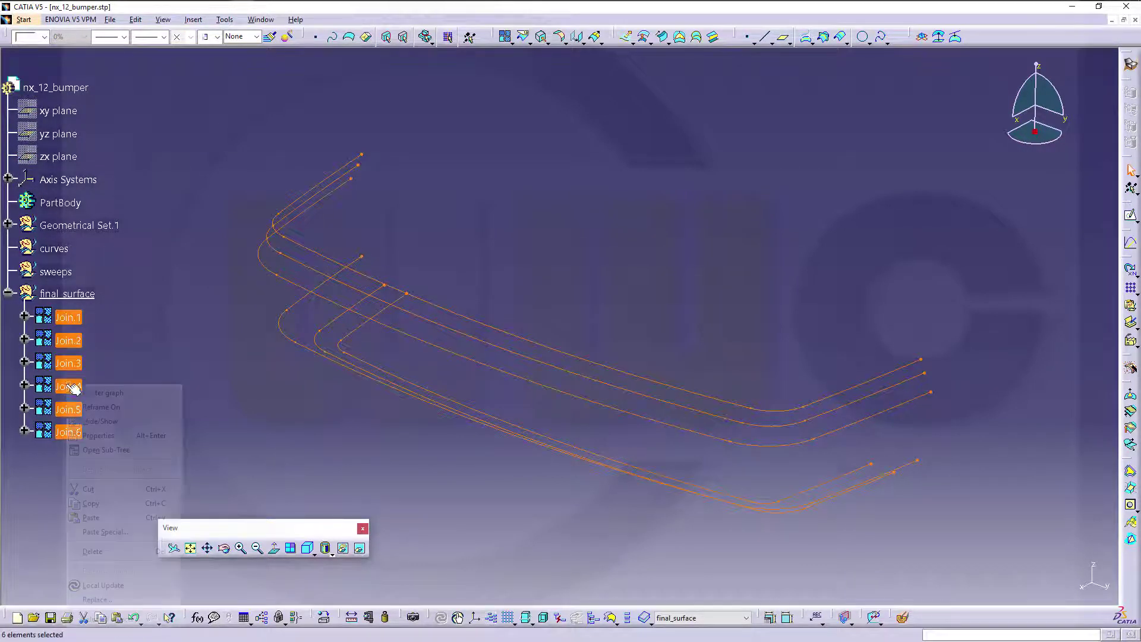
{"action": "mouse_move", "coordinate": [152, 627]}
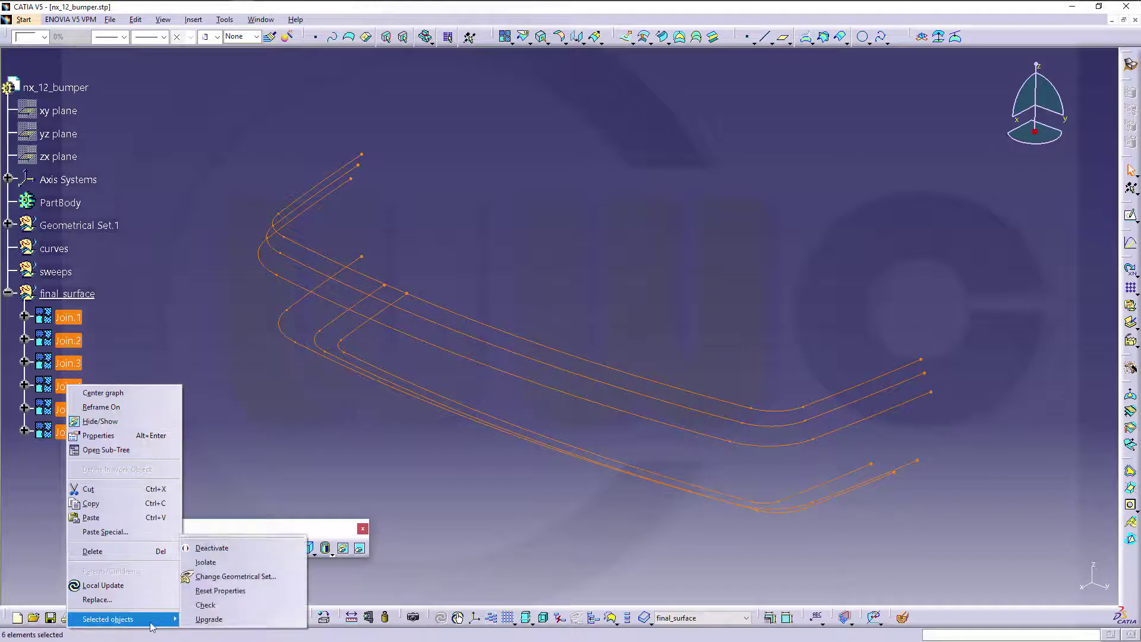
{"action": "left_click", "coordinate": [280, 576]}
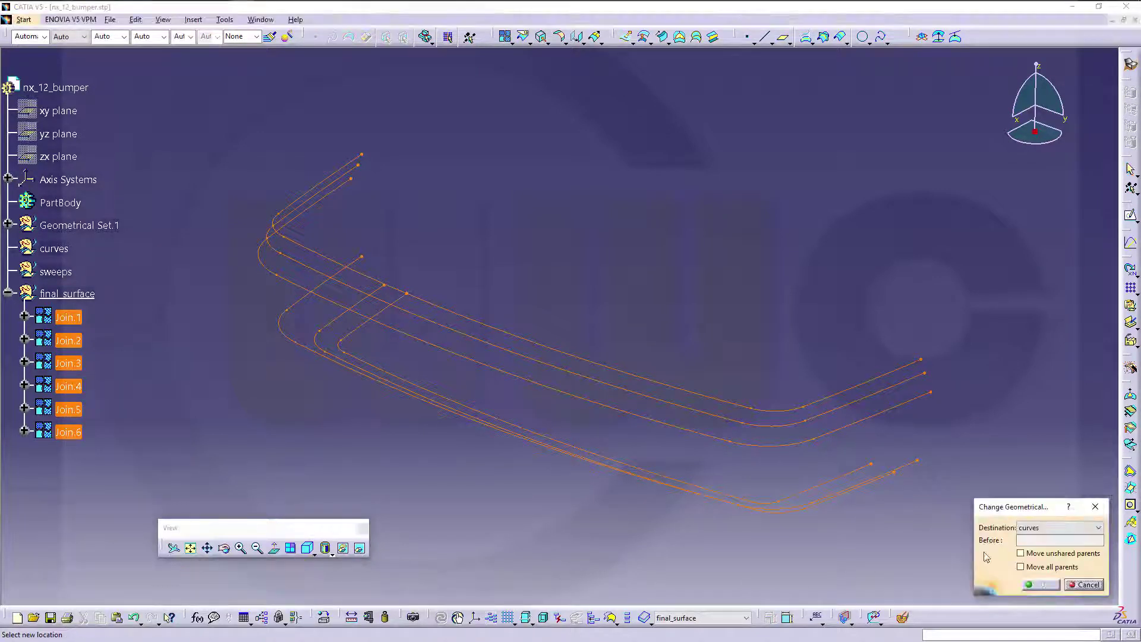
{"action": "left_click", "coordinate": [1067, 528]}
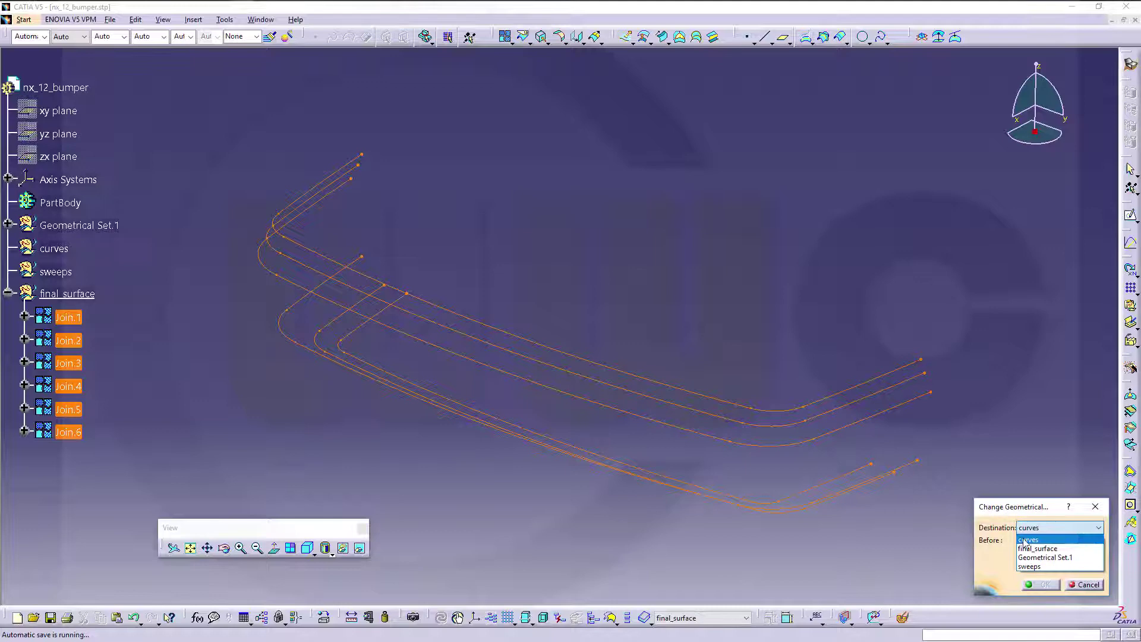
{"action": "left_click", "coordinate": [1068, 541]}
{"action": "left_click", "coordinate": [1040, 584]}
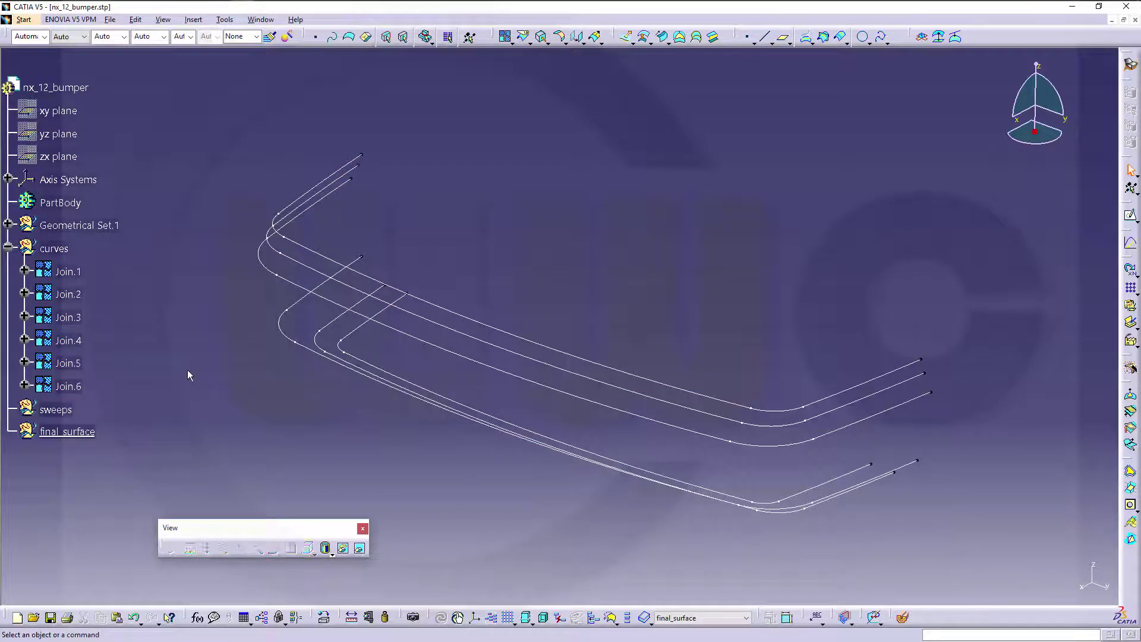
- Define the sweeps geometrical set as the in-work object instead of final_surface
{"action": "left_click", "coordinate": [54, 409]}
{"action": "right_click", "coordinate": [54, 410]}
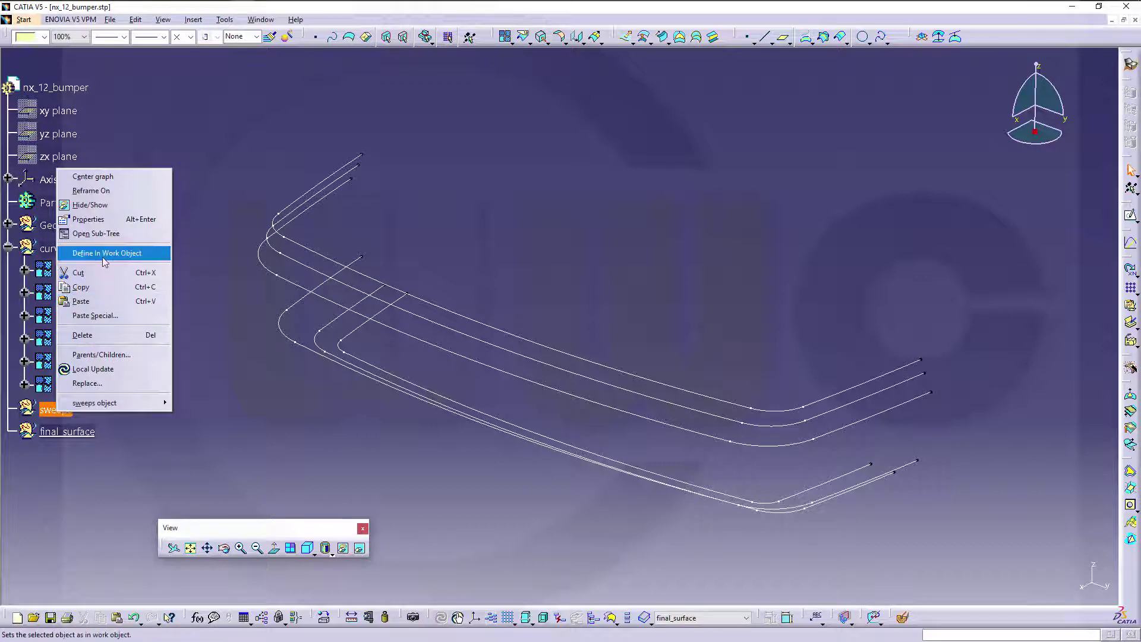
{"action": "left_click", "coordinate": [107, 253]}
{"action": "left_click", "coordinate": [469, 242]}
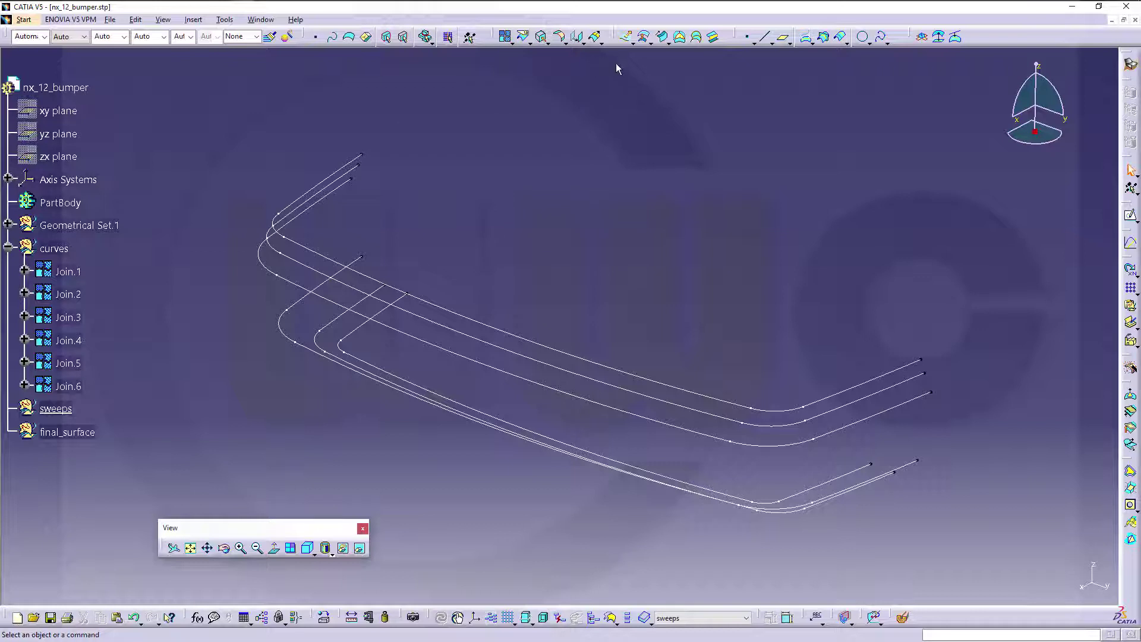
- Create Sweep.1 as a two-limits line sweep between guide curves Join.2 and Join.1
{"action": "left_click", "coordinate": [661, 37]}
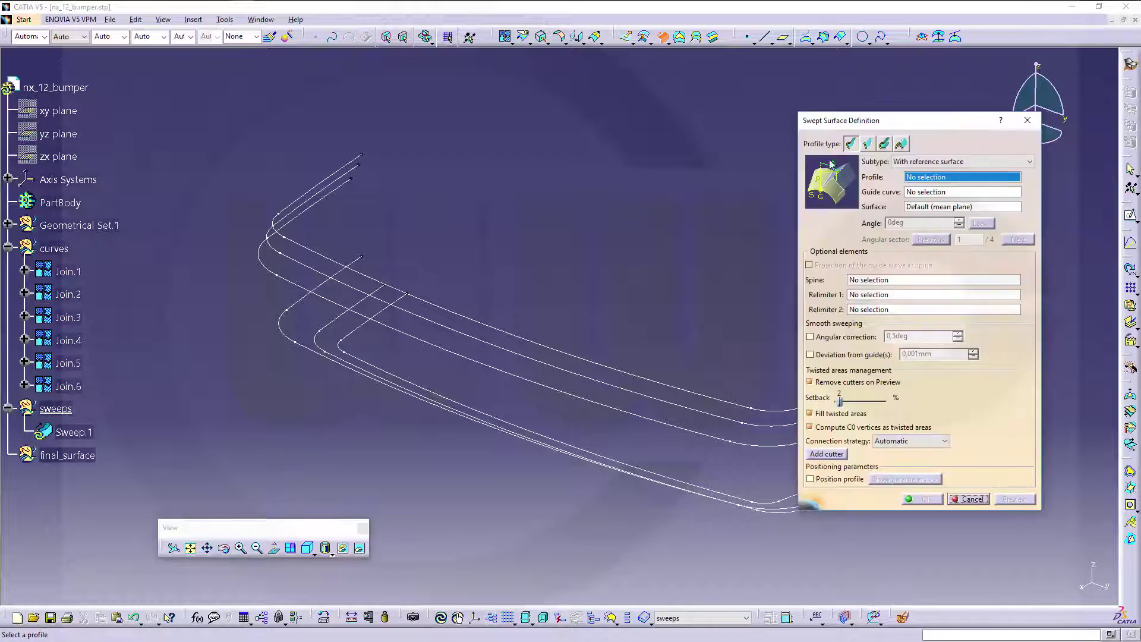
{"action": "left_click", "coordinate": [868, 145]}
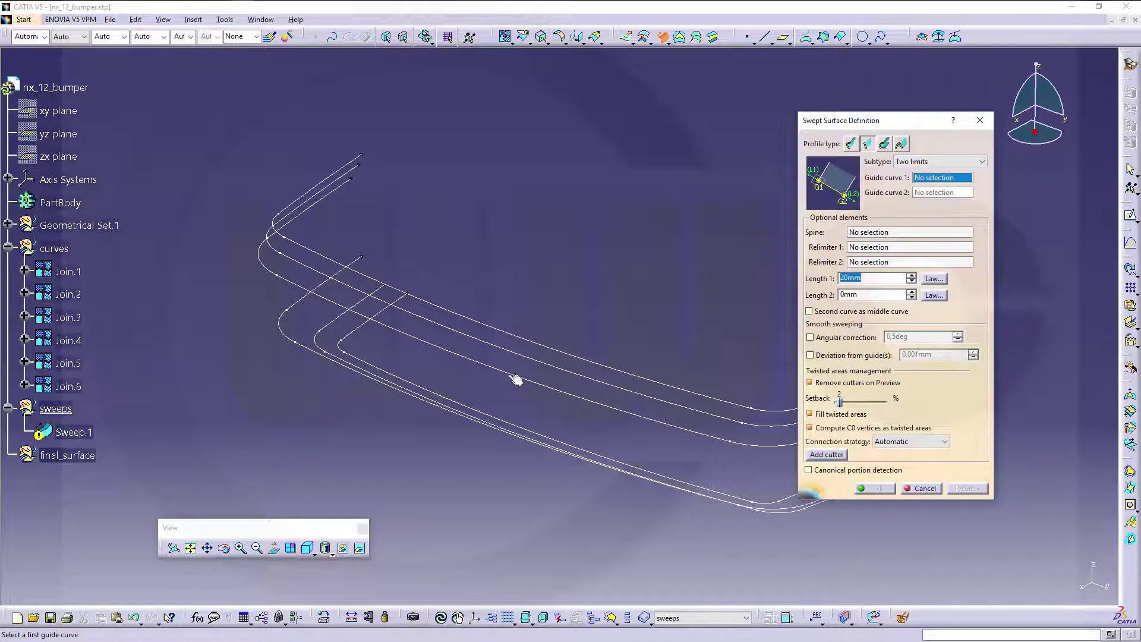
{"action": "left_click", "coordinate": [367, 333]}
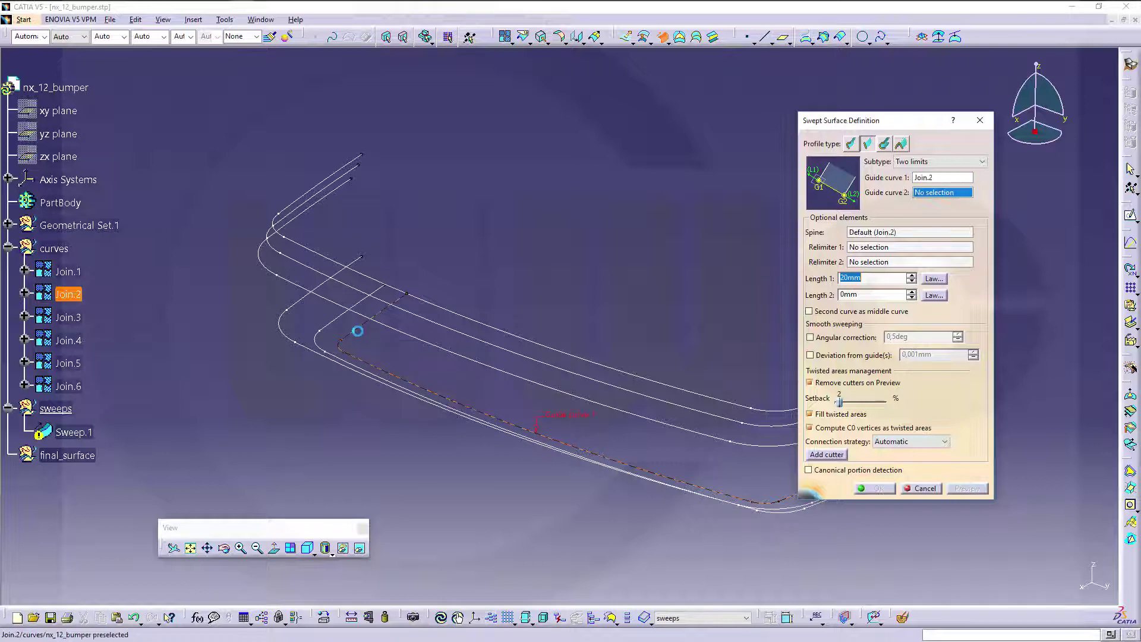
{"action": "left_click", "coordinate": [335, 327]}
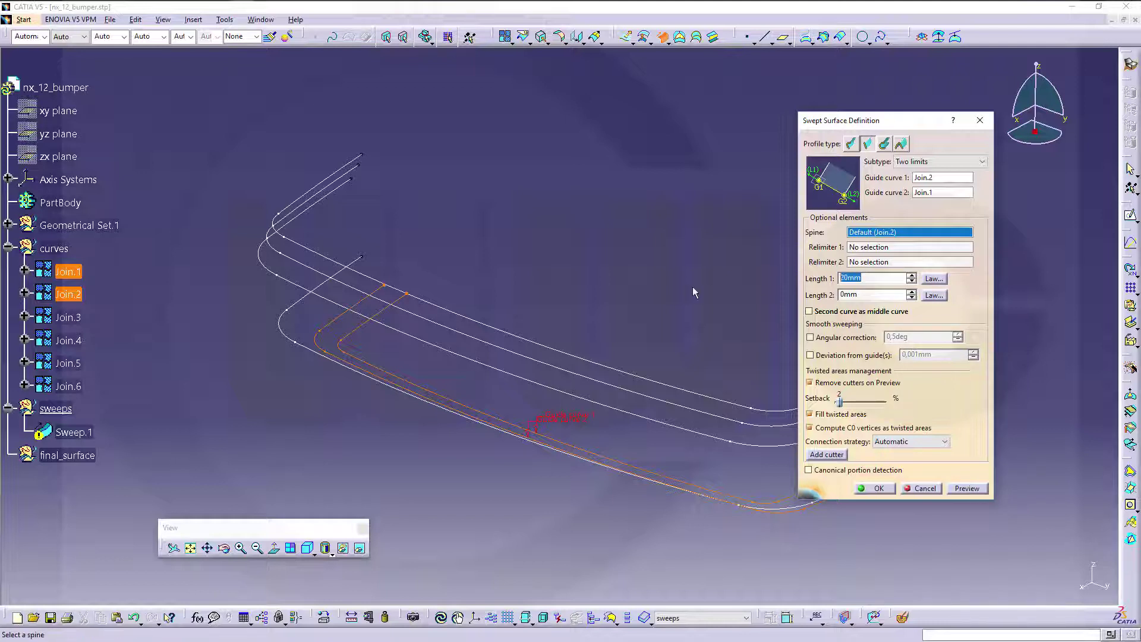
{"action": "type", "text": "0"}
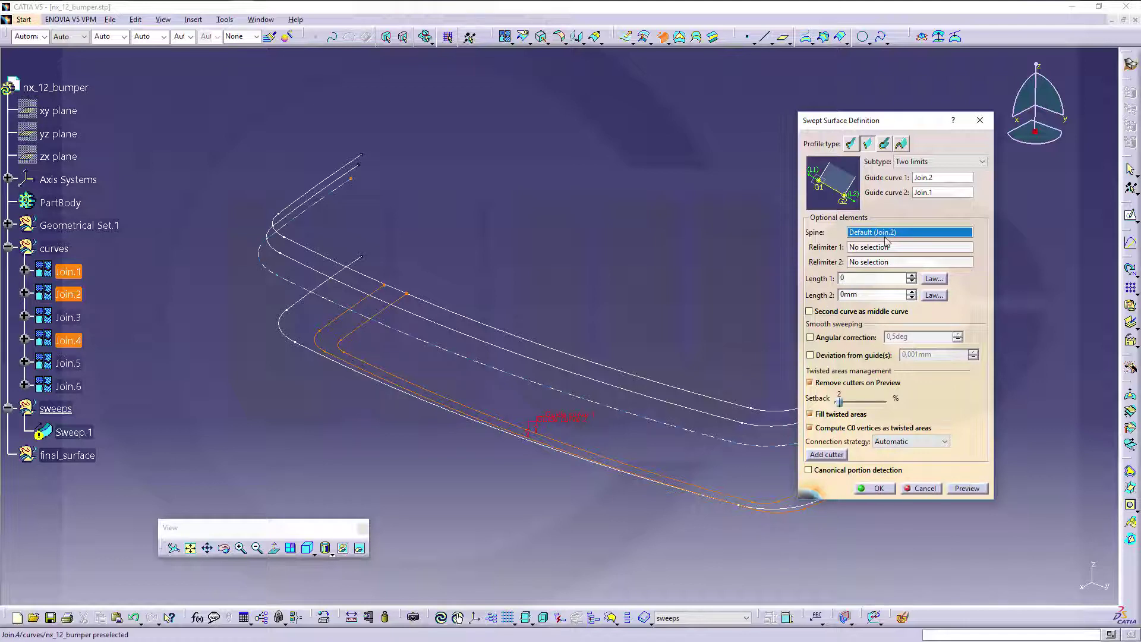
{"action": "left_click", "coordinate": [878, 489]}
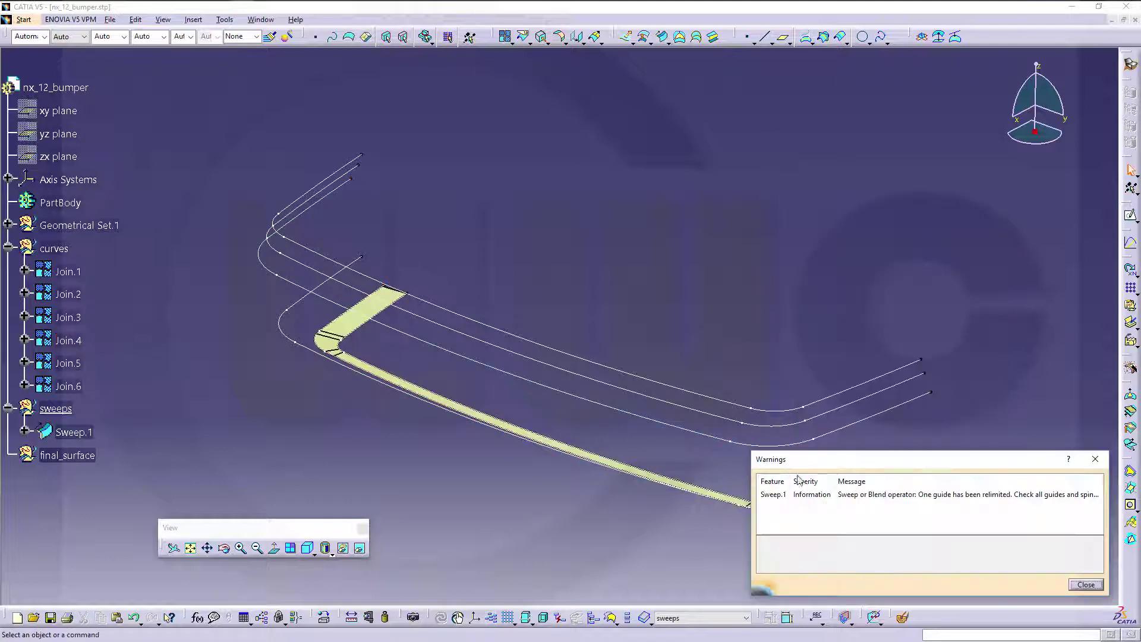
{"action": "left_click", "coordinate": [1094, 586]}
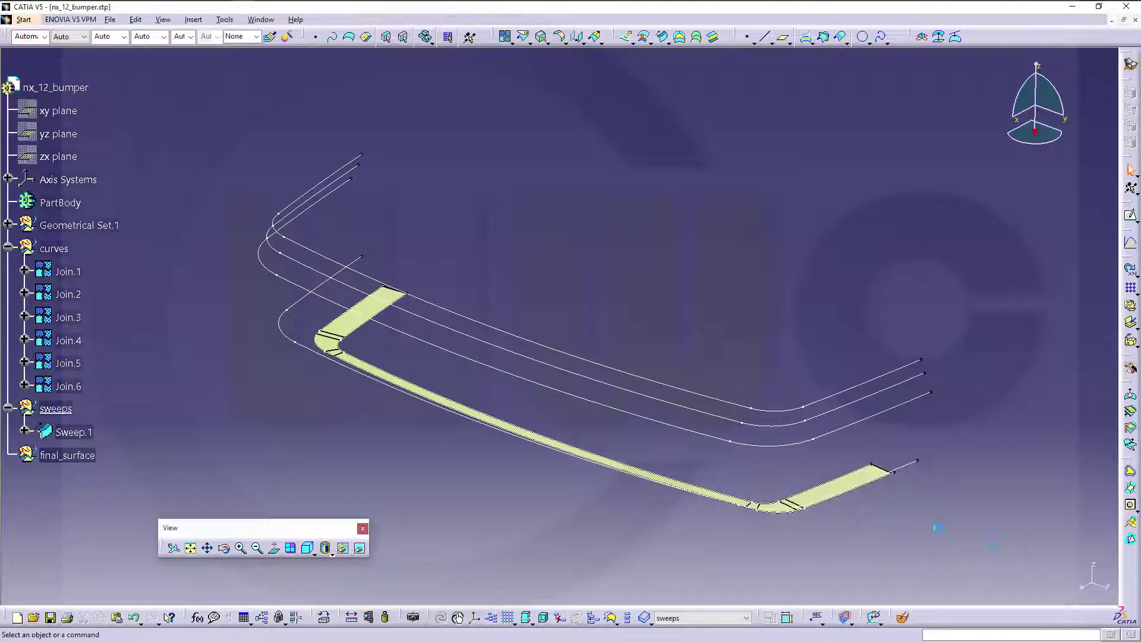
{"action": "middle_click_drag", "start_coordinate": [763, 383], "coordinate": [739, 453]}
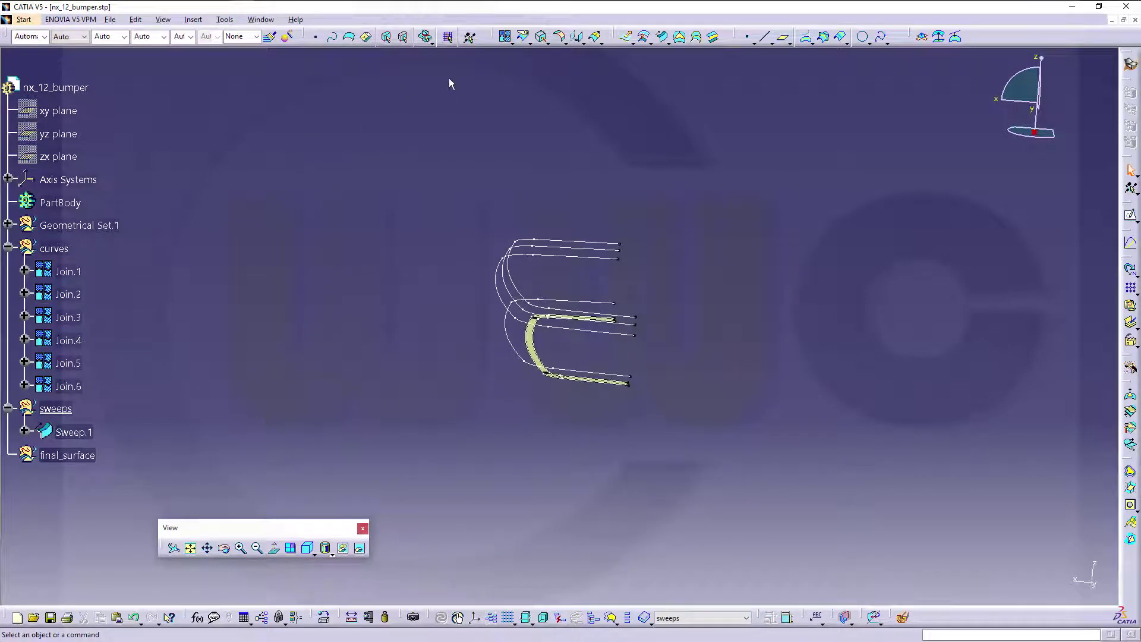
- Start a conic sweep with Join.1 as first guide, tangent to the XY plane
{"action": "left_click", "coordinate": [663, 36]}
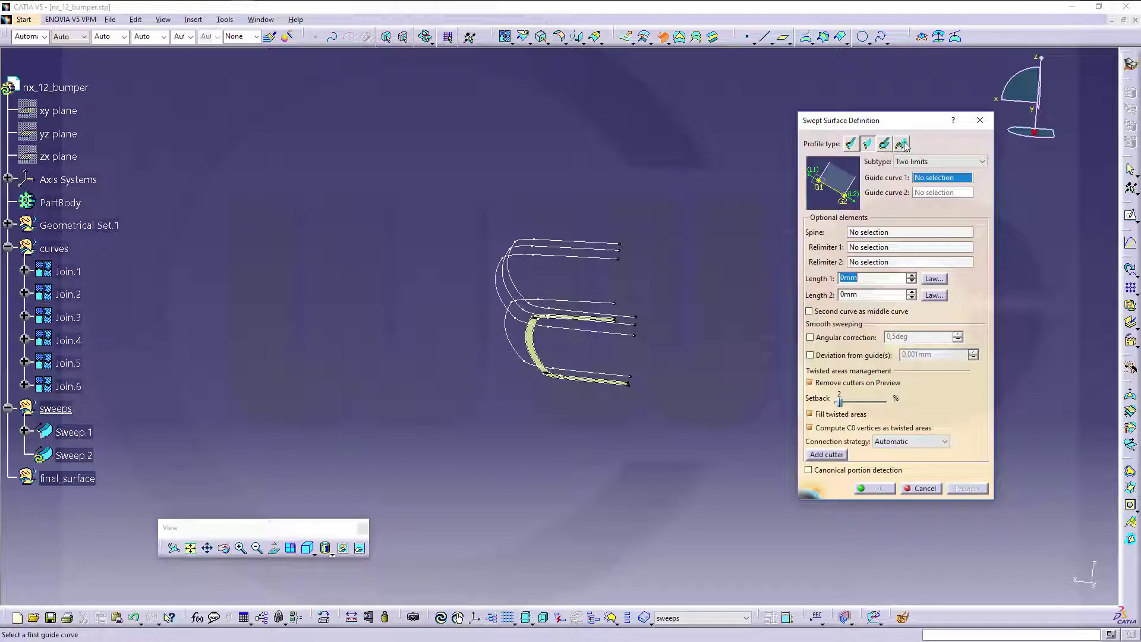
{"action": "left_click", "coordinate": [901, 144]}
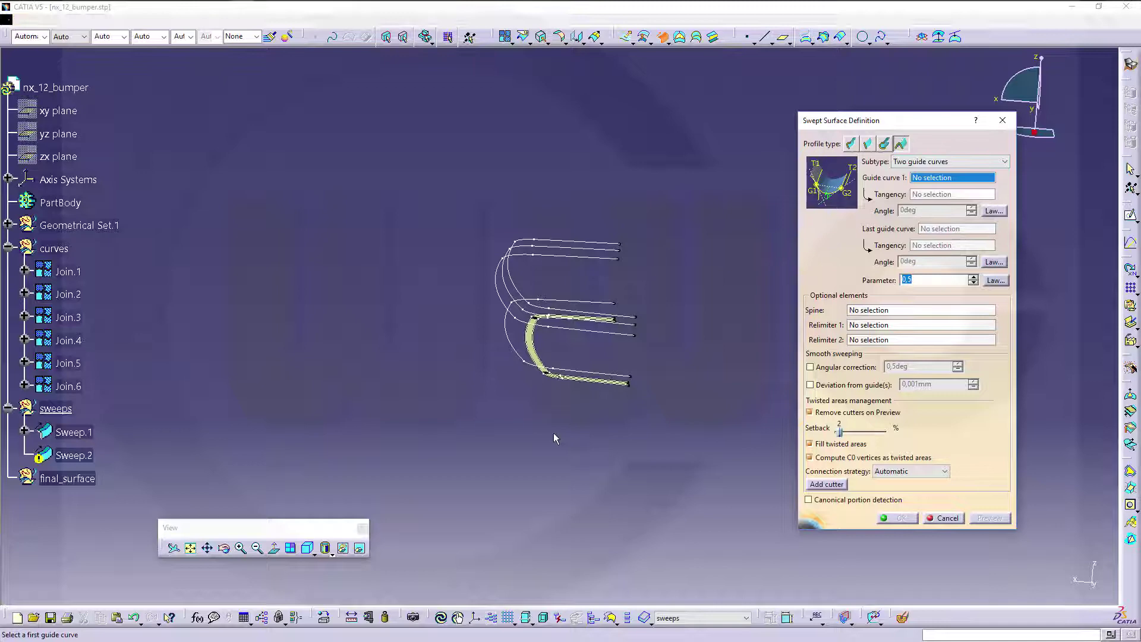
{"action": "scroll", "coordinate": [554, 438], "scroll_direction": "up", "scroll_amount": 5}
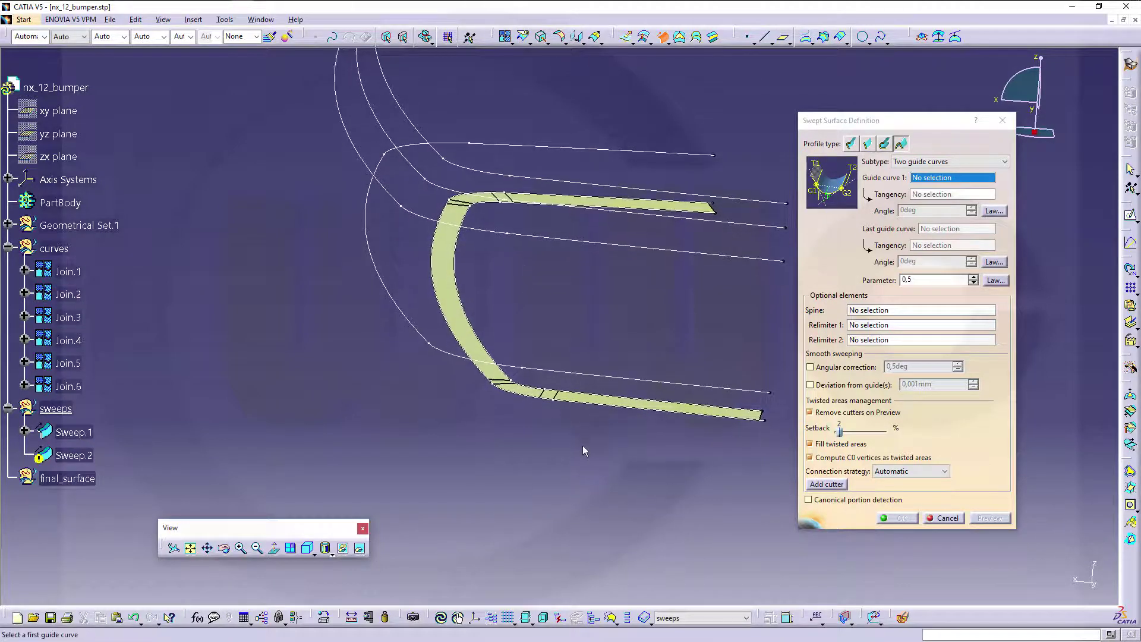
{"action": "left_click", "coordinate": [70, 274]}
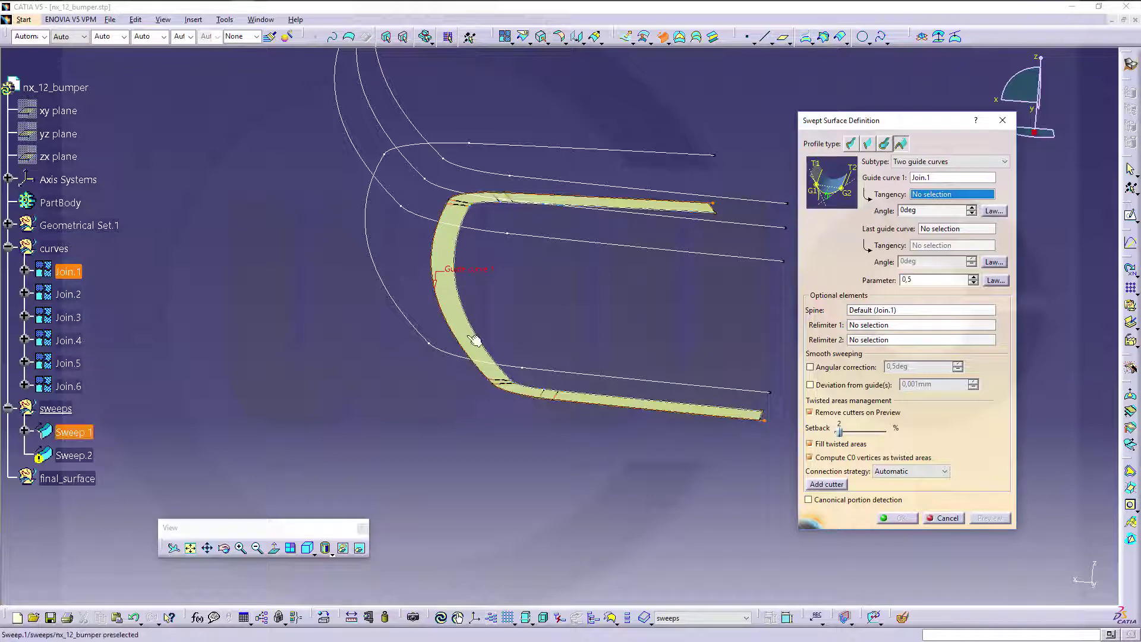
{"action": "middle_click_drag", "start_coordinate": [485, 332], "coordinate": [515, 355]}
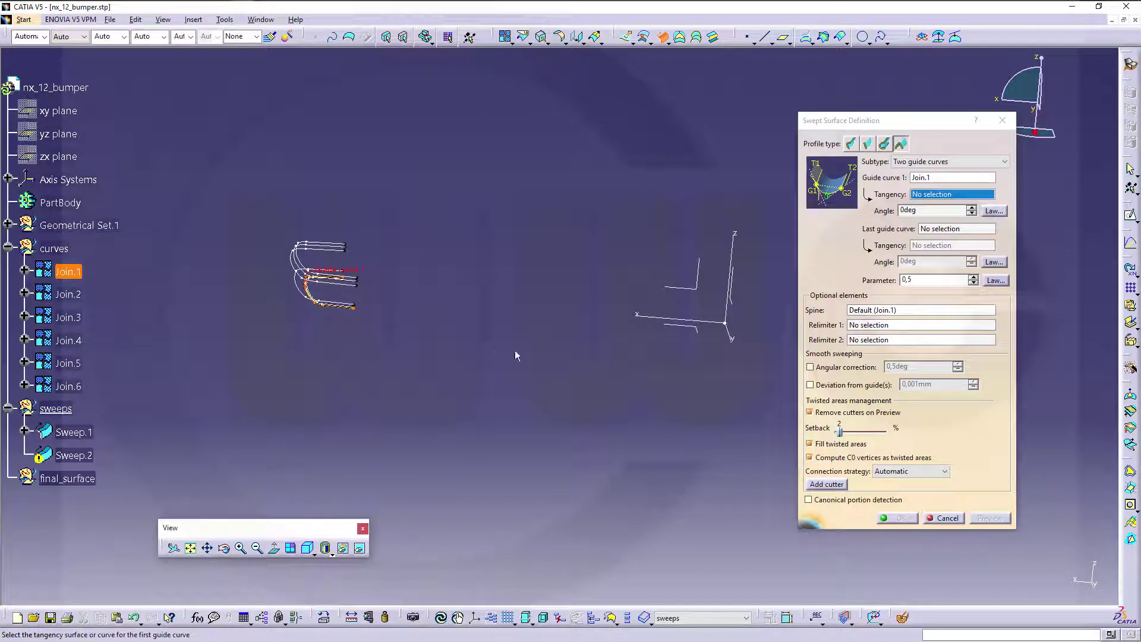
{"action": "left_click", "coordinate": [687, 325]}
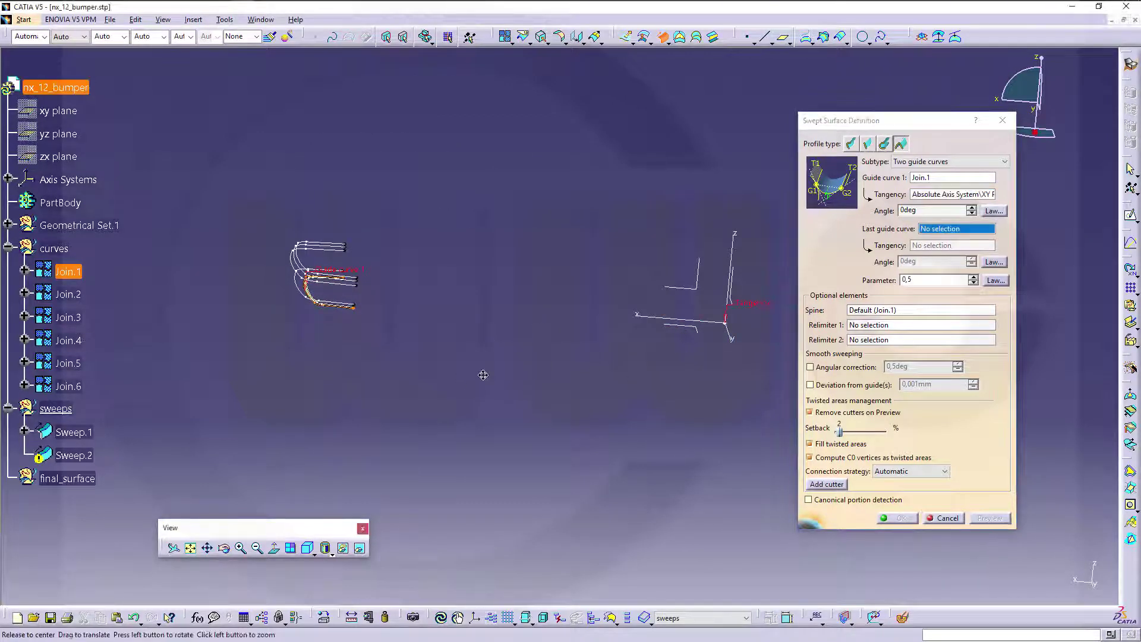
- Add Join.3 as last guide tangent to XY at 90deg, parameter 0,4, and preview
{"action": "middle_click_drag", "start_coordinate": [483, 375], "coordinate": [595, 381]}
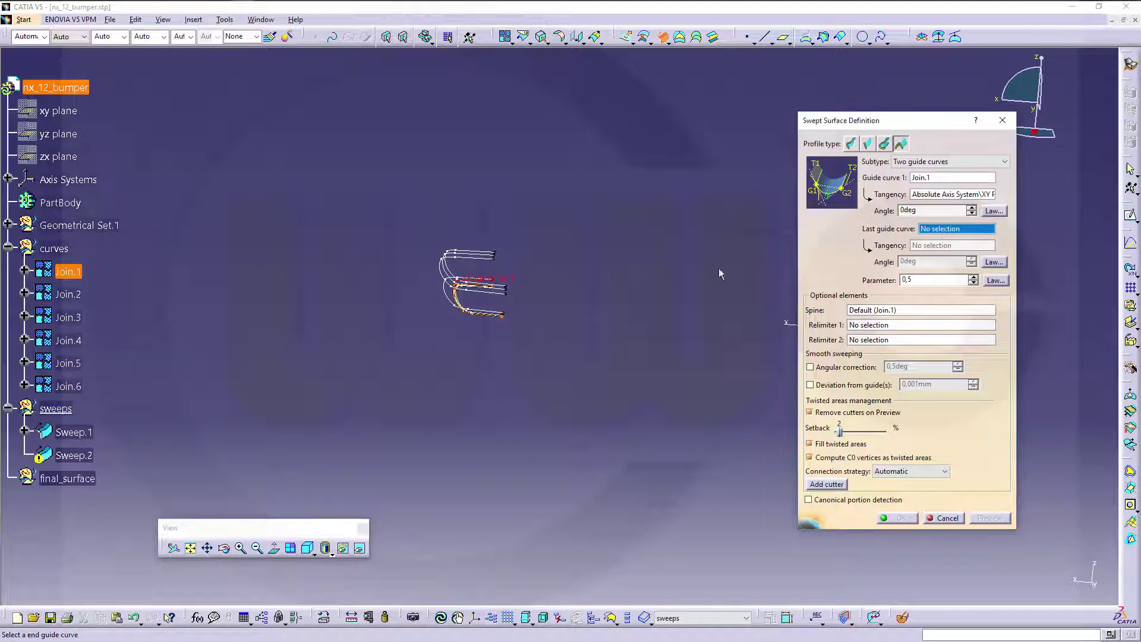
{"action": "middle_click_drag", "start_coordinate": [587, 341], "coordinate": [324, 297], "text": "ctrl"}
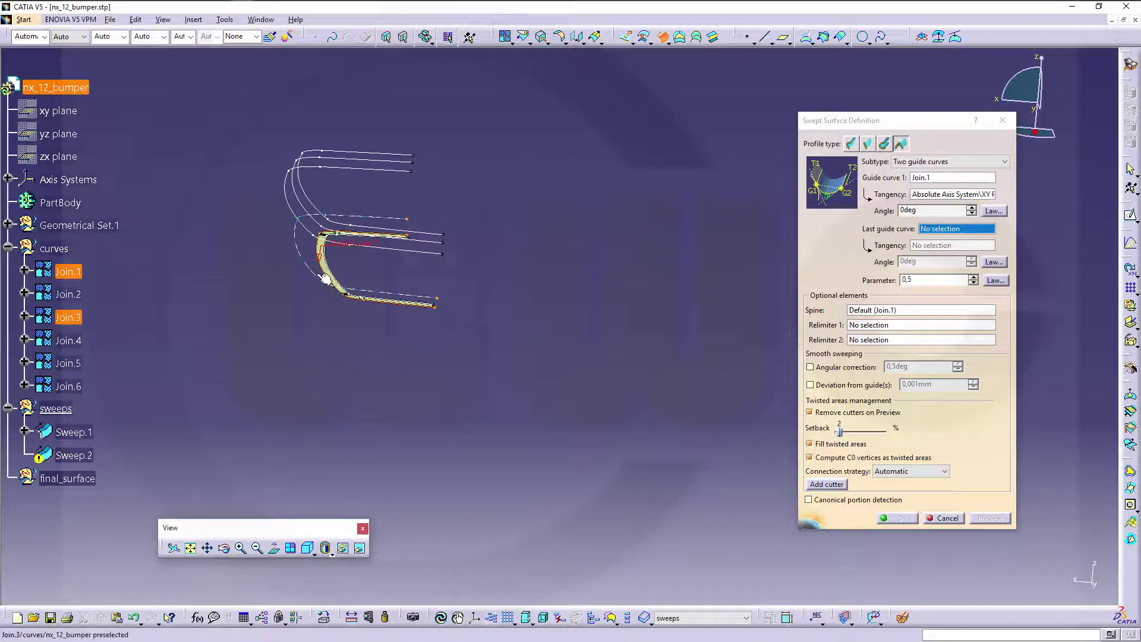
{"action": "left_click", "coordinate": [324, 297]}
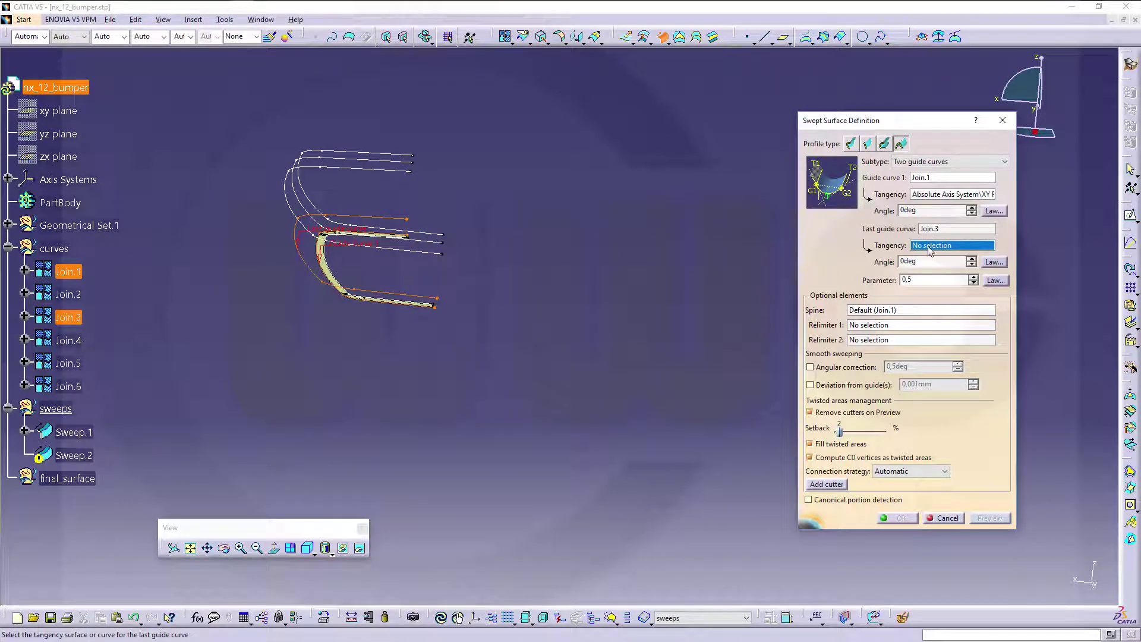
{"action": "left_click", "coordinate": [190, 547]}
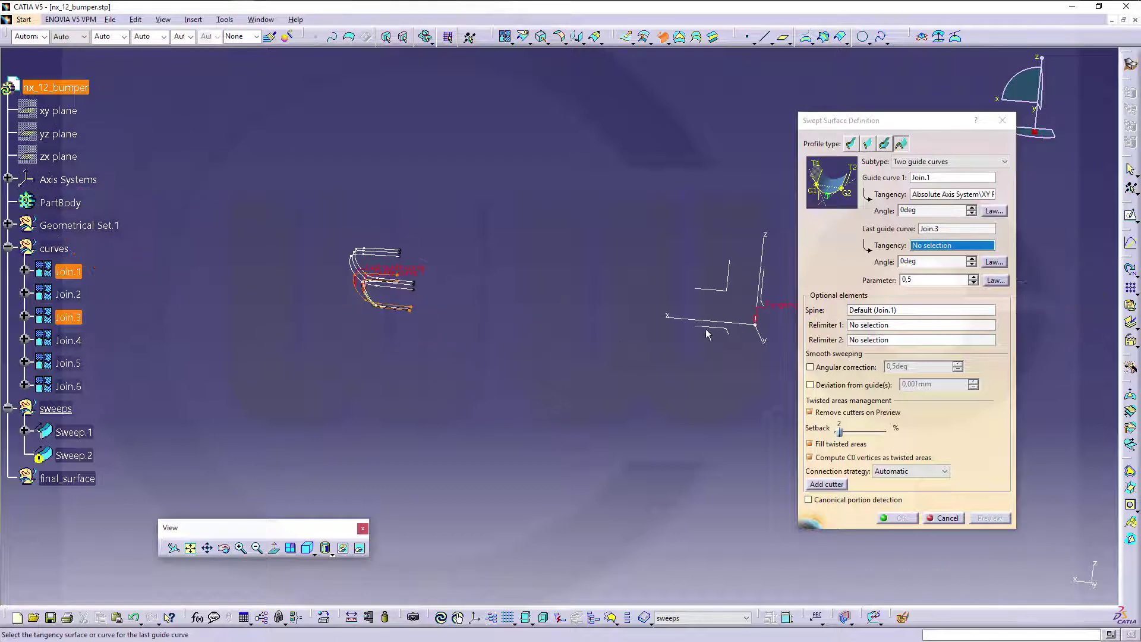
{"action": "left_click", "coordinate": [724, 331]}
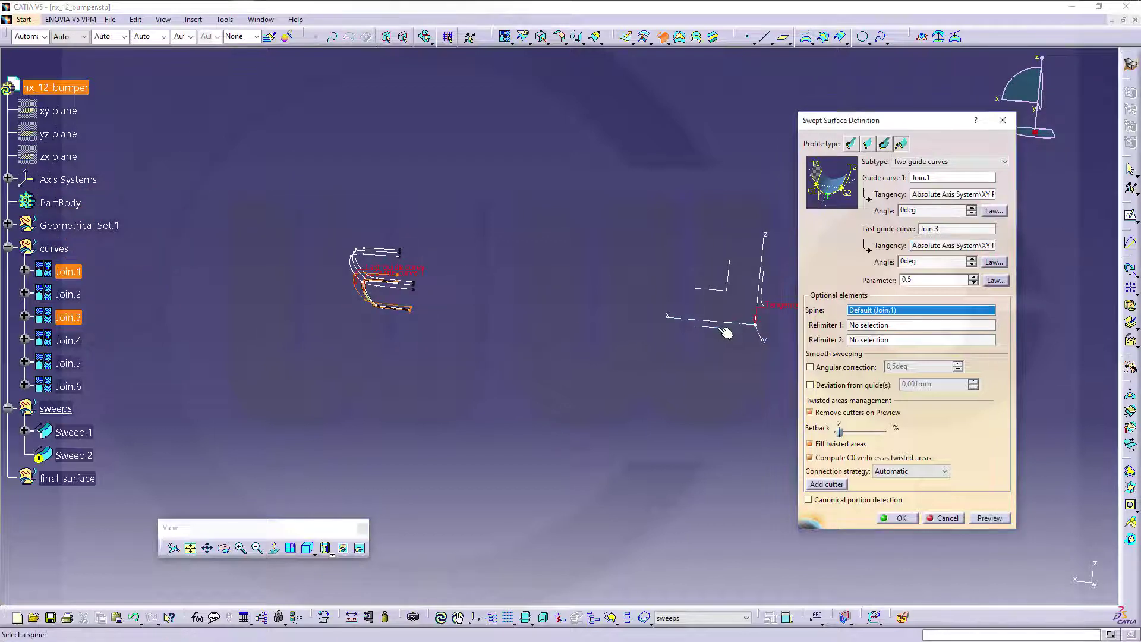
{"action": "left_click", "coordinate": [944, 261]}
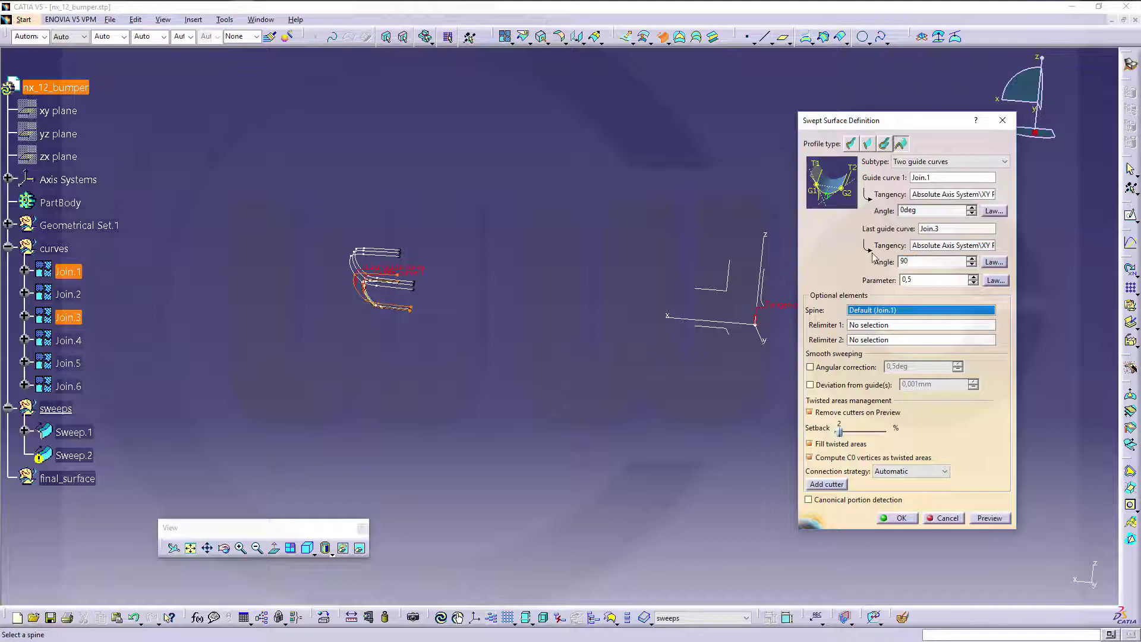
{"action": "key", "text": "Tab"}
{"action": "left_click", "coordinate": [989, 519]}
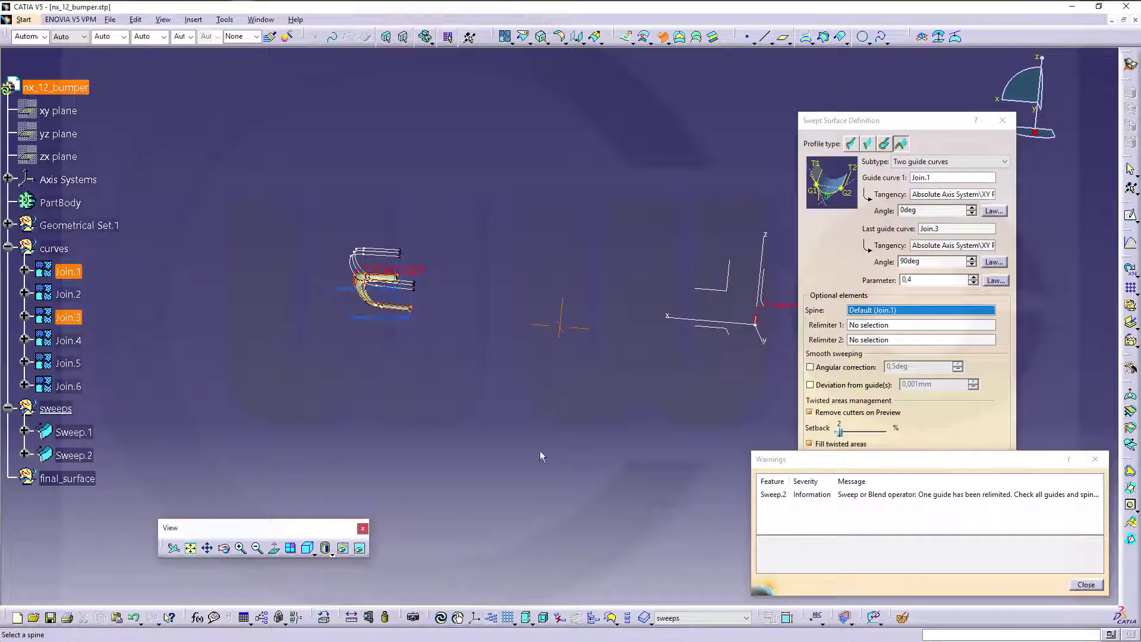
{"action": "middle_click_drag", "start_coordinate": [539, 451], "coordinate": [554, 397]}
{"action": "left_click", "coordinate": [1086, 584]}
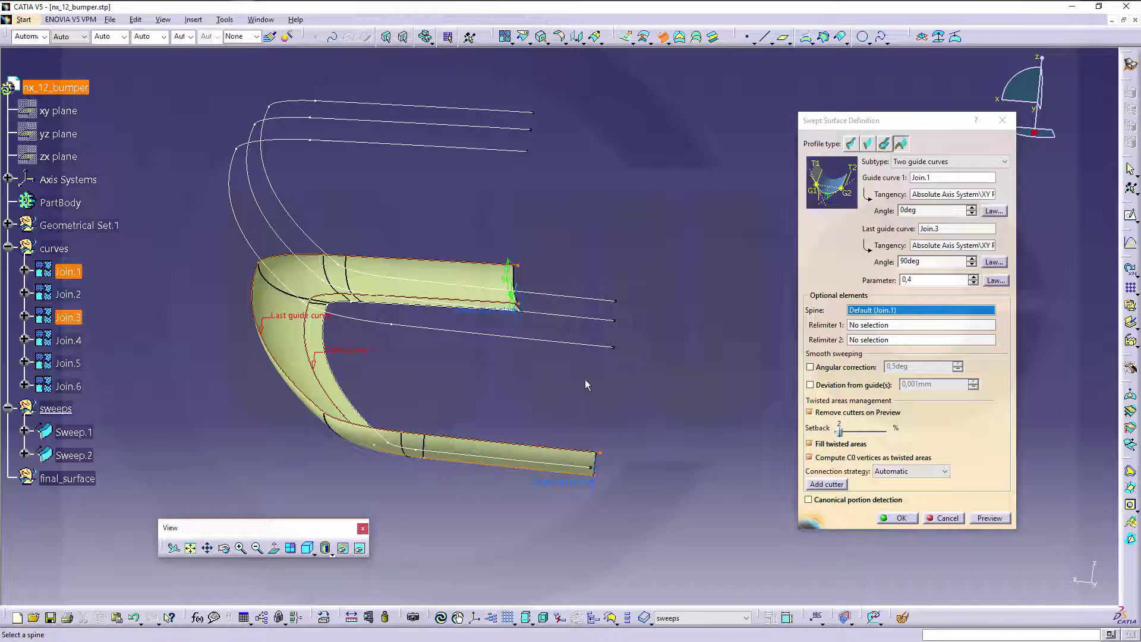
- Create conic Sweep.2 and reorient the view to see the bumper surfaces from above
{"action": "left_click", "coordinate": [901, 519]}
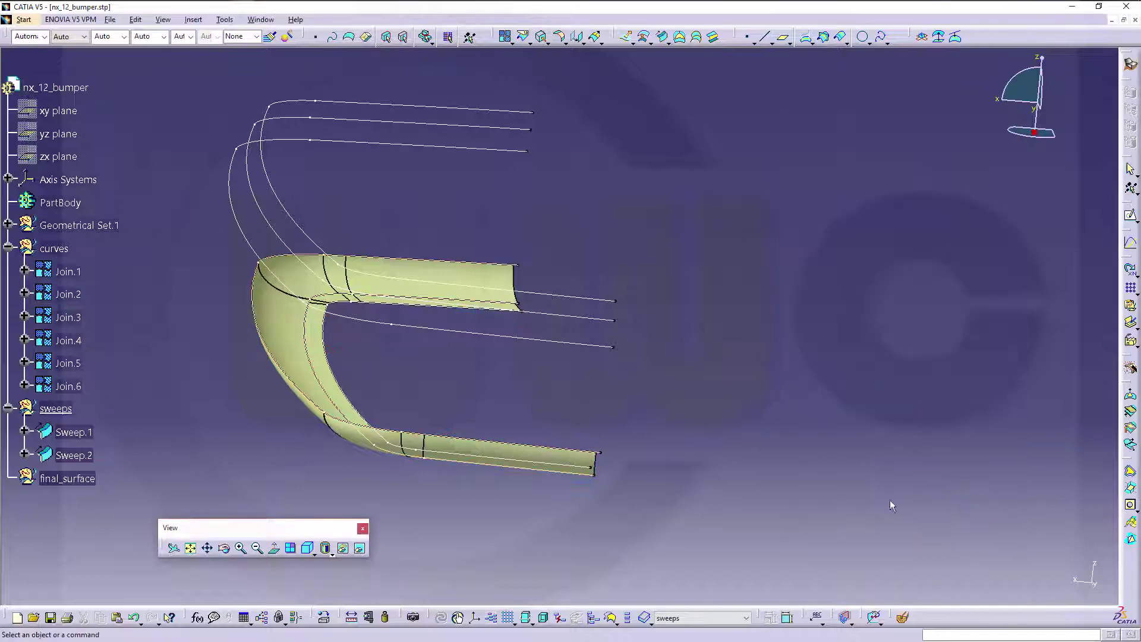
{"action": "middle_click_drag", "start_coordinate": [597, 384], "coordinate": [676, 370]}
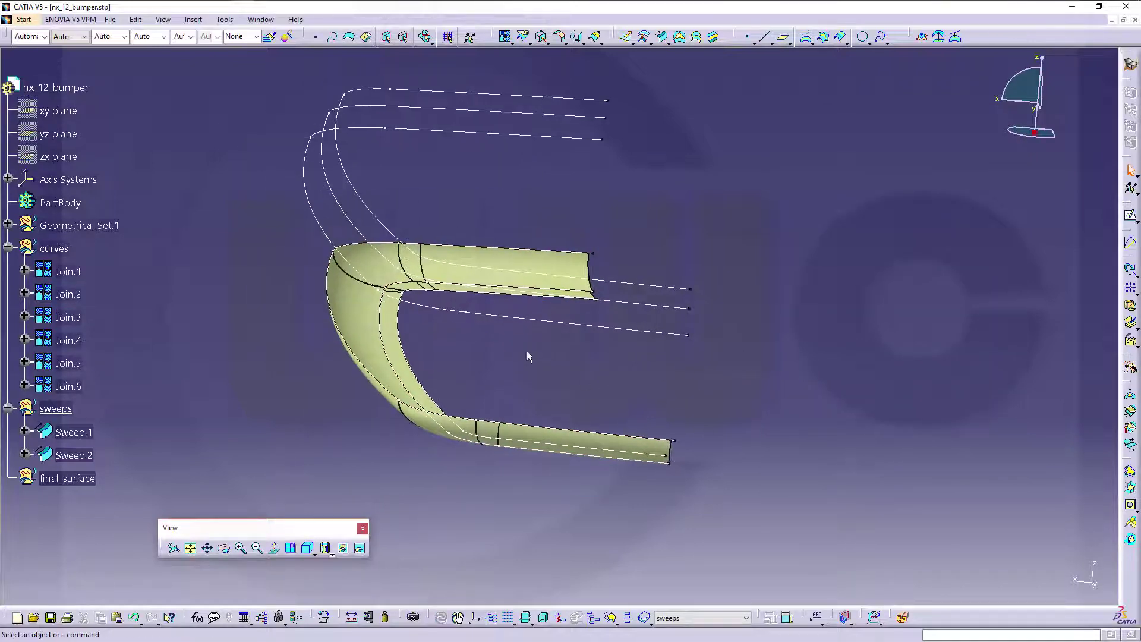
{"action": "middle_click_drag", "start_coordinate": [526, 355], "coordinate": [541, 408]}
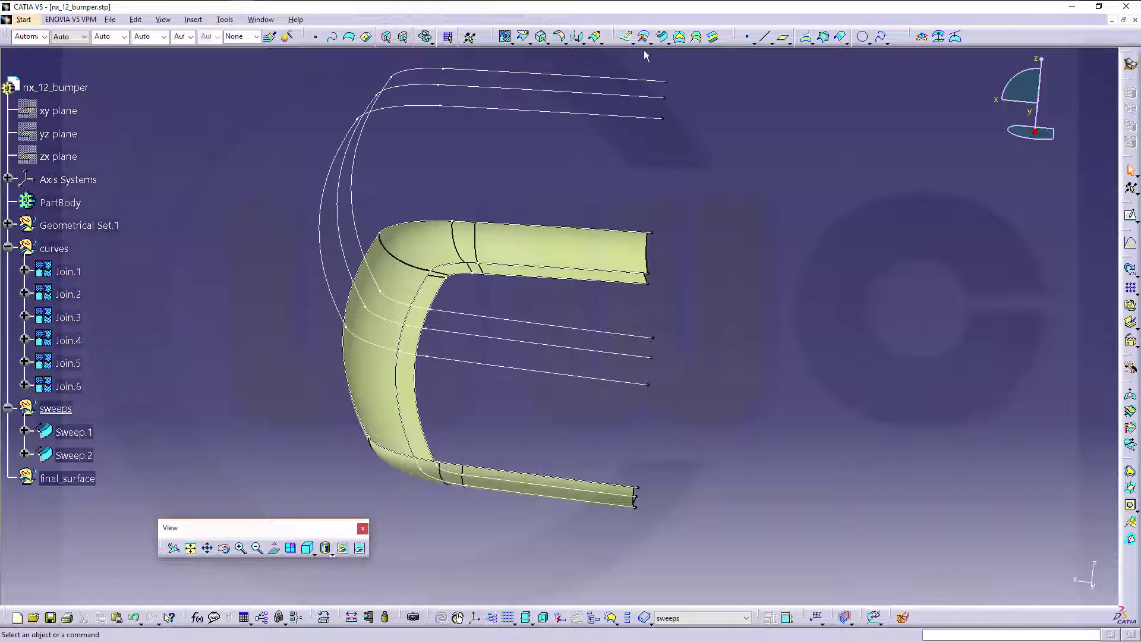
{"action": "middle_click_drag", "start_coordinate": [589, 208], "coordinate": [474, 441]}
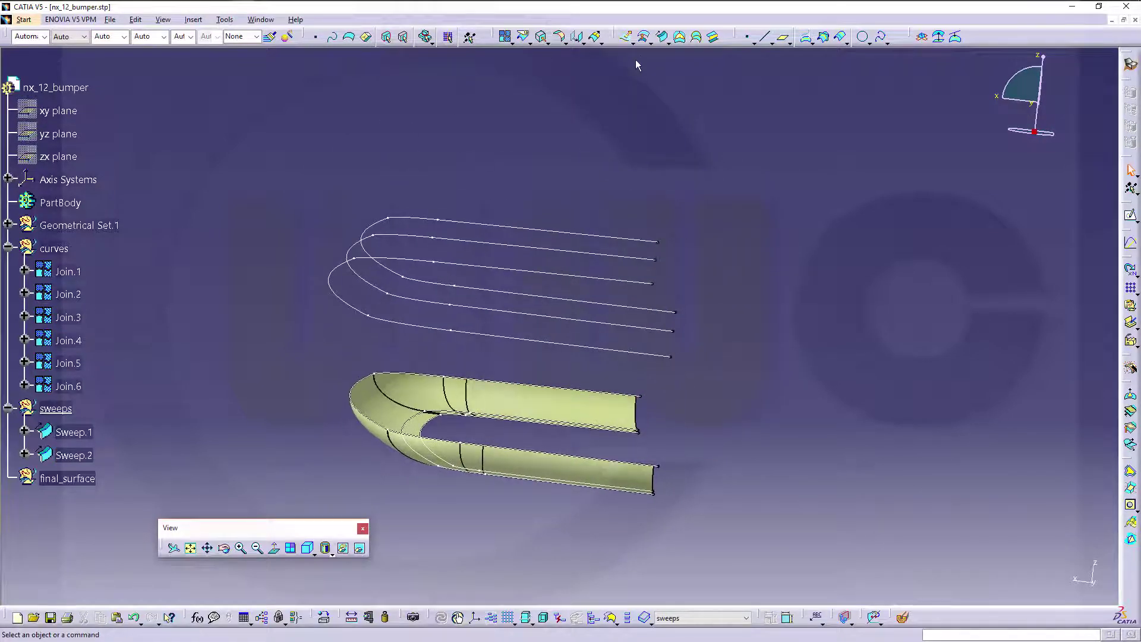
- Set up a draft-direction line sweep guided by Join.4
{"action": "left_click", "coordinate": [662, 37]}
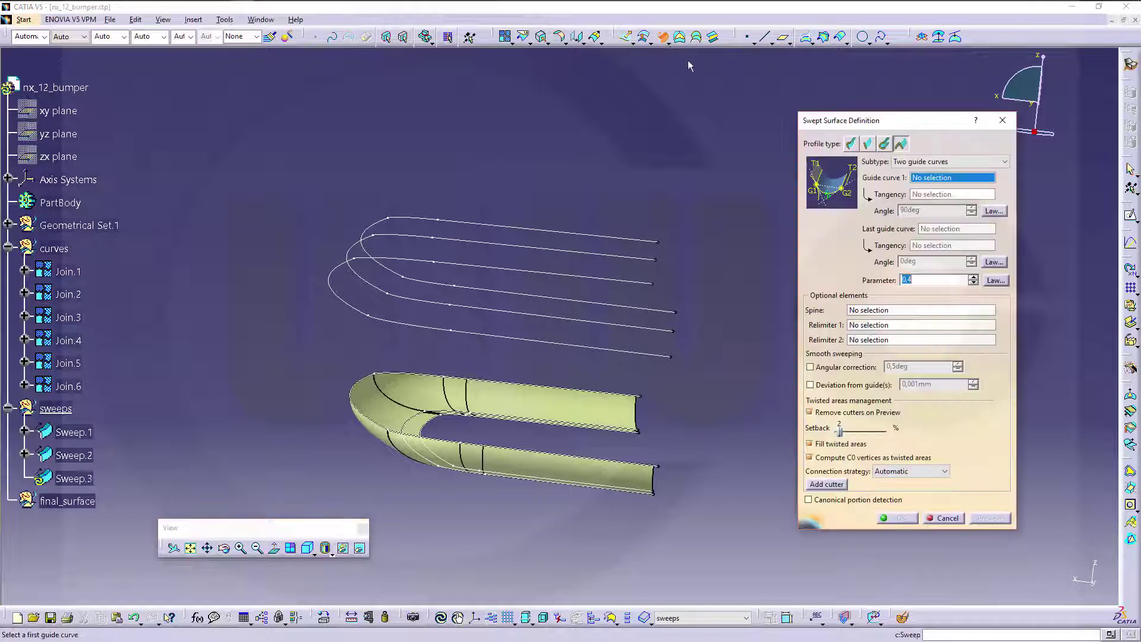
{"action": "left_click", "coordinate": [867, 145]}
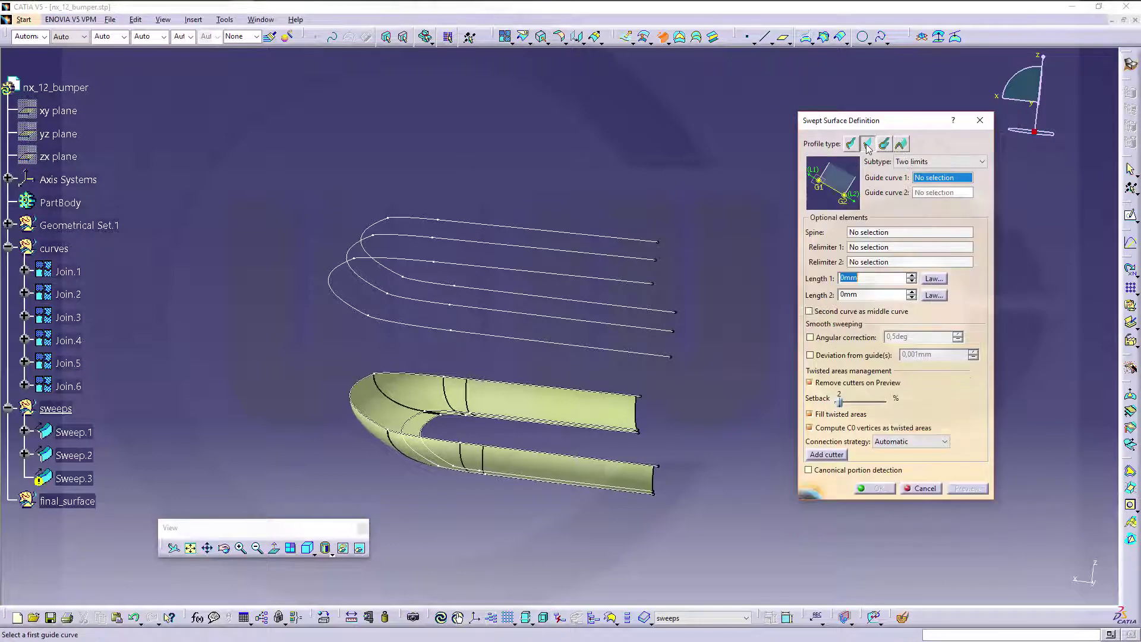
{"action": "left_click", "coordinate": [982, 161]}
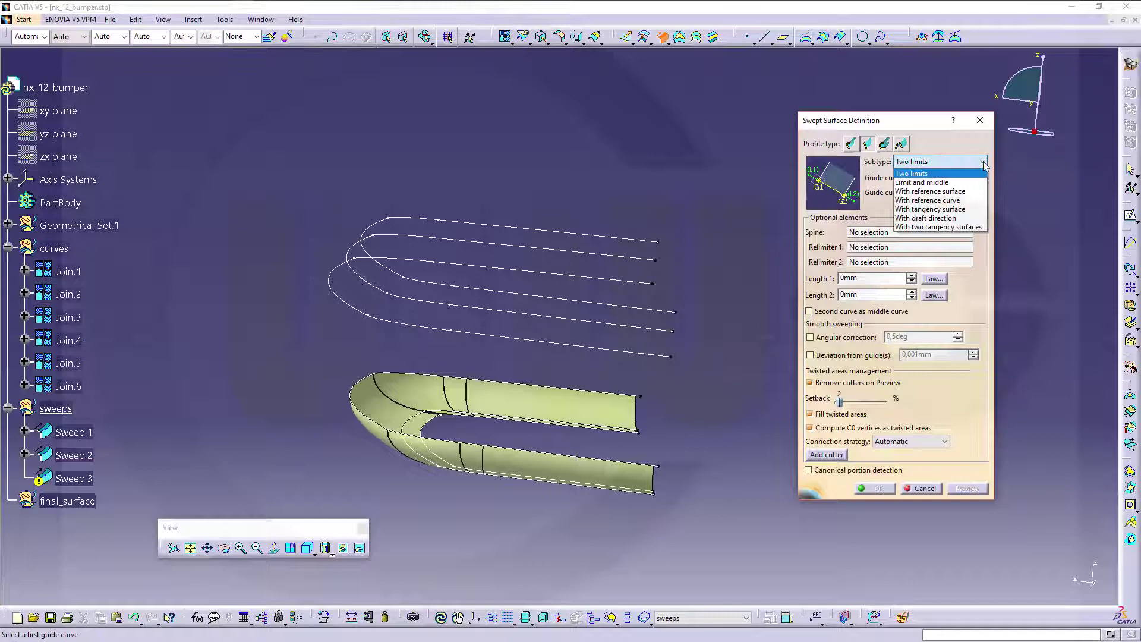
{"action": "left_click", "coordinate": [933, 221]}
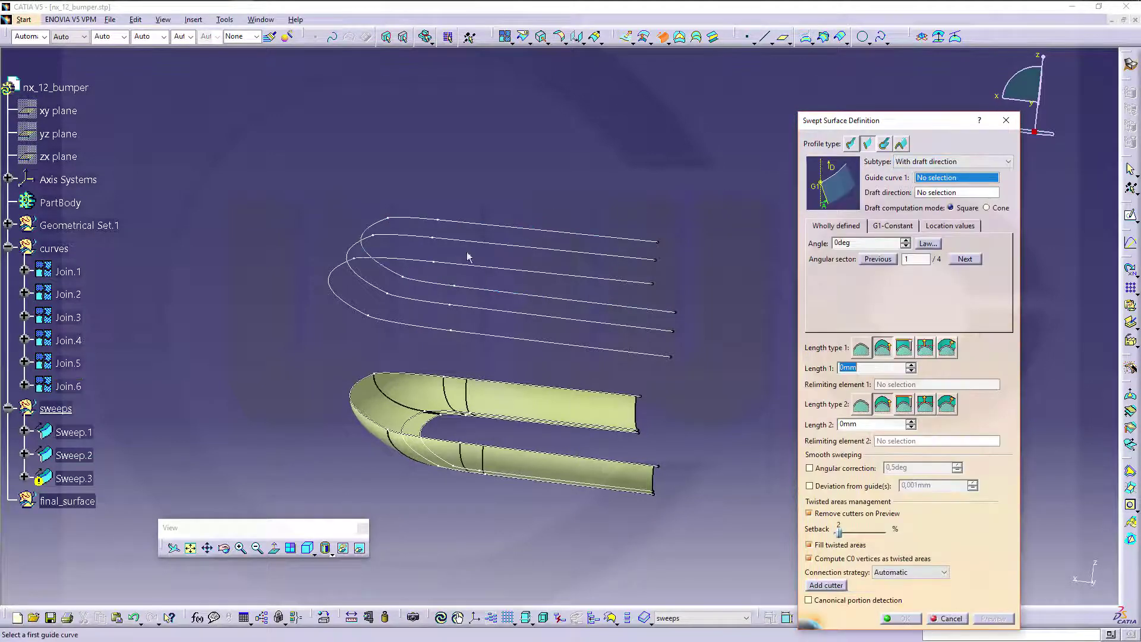
{"action": "left_click", "coordinate": [428, 330]}
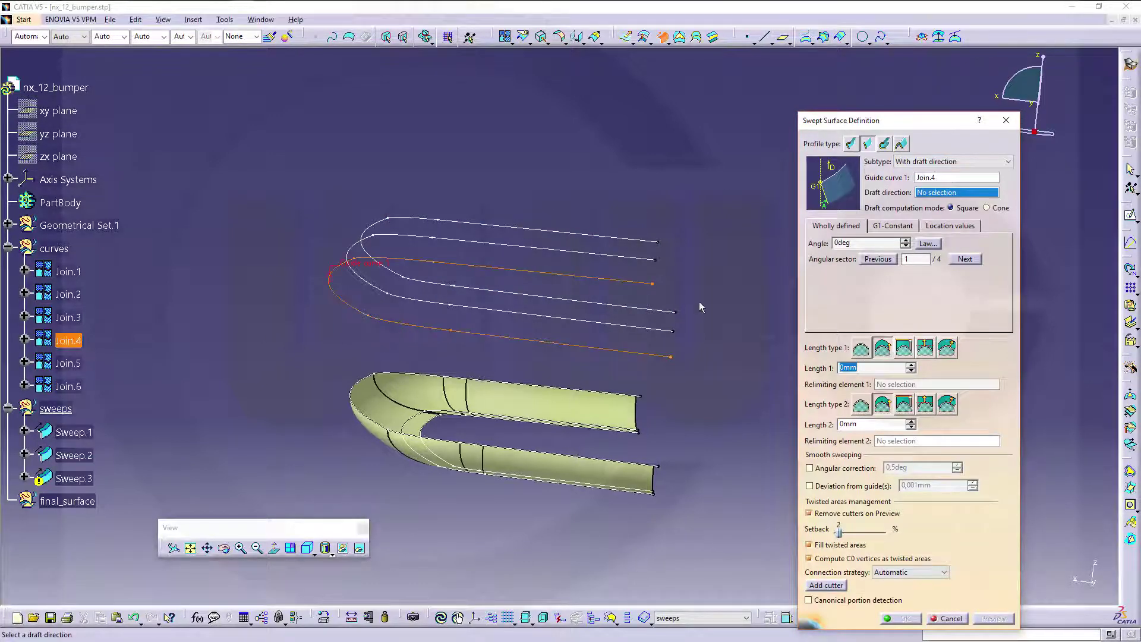
{"action": "middle_click_drag", "start_coordinate": [729, 298], "coordinate": [251, 370]}
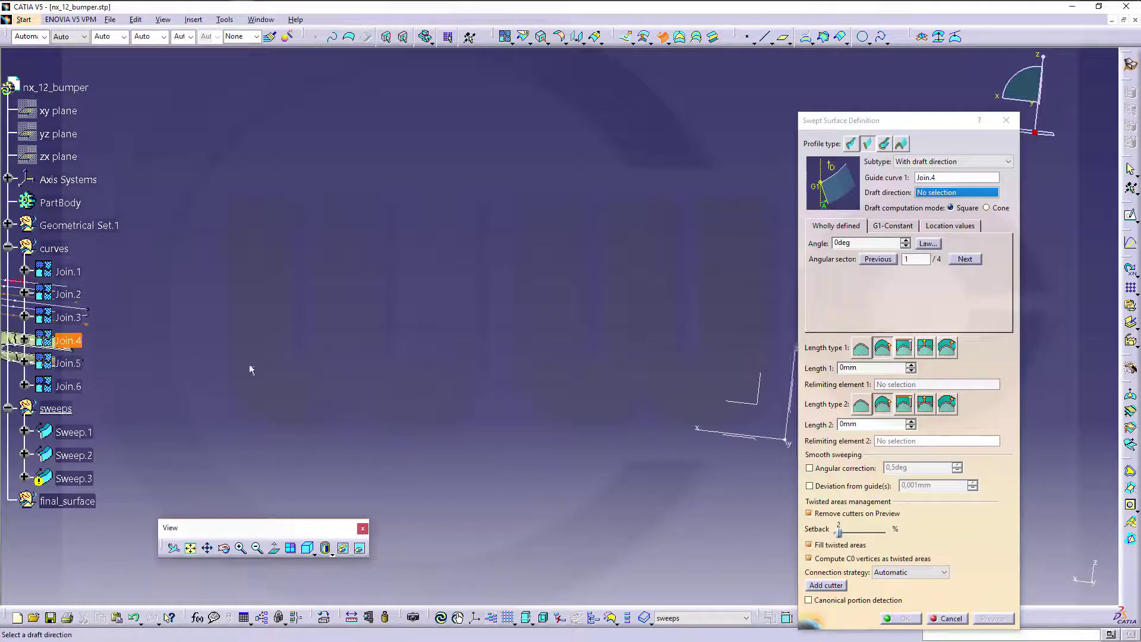
- Use the Z axis as draft direction with a 5deg angle and create Sweep.3
{"action": "left_click", "coordinate": [793, 370]}
{"action": "middle_click_drag", "start_coordinate": [792, 369], "coordinate": [455, 336]}
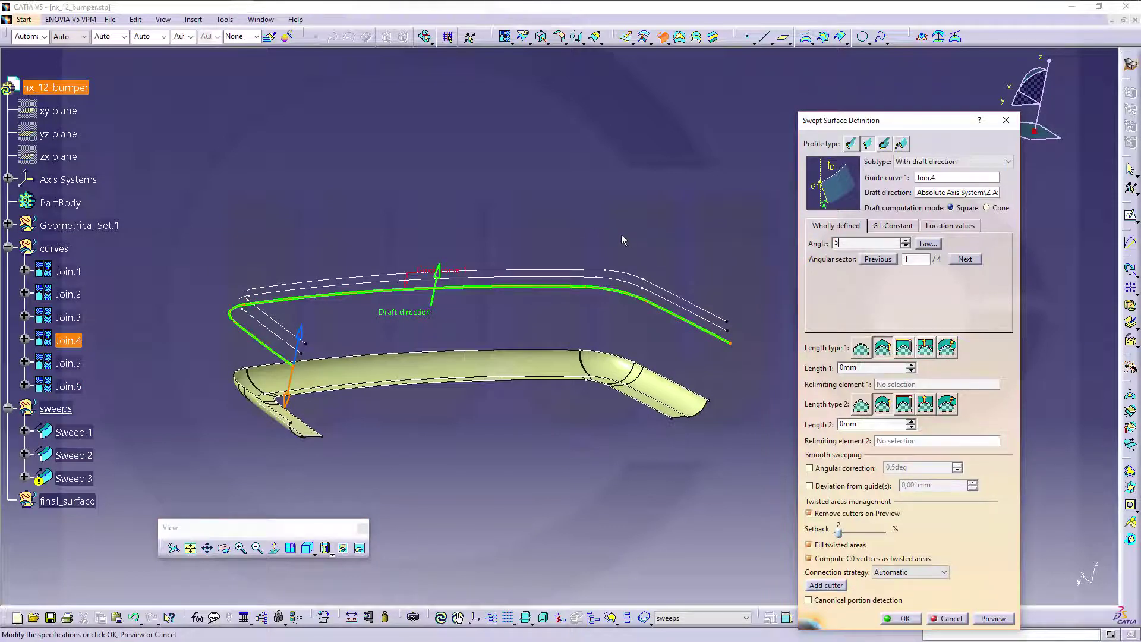
{"action": "key", "text": "Tab"}
{"action": "middle_click_drag", "start_coordinate": [418, 355], "coordinate": [428, 345]}
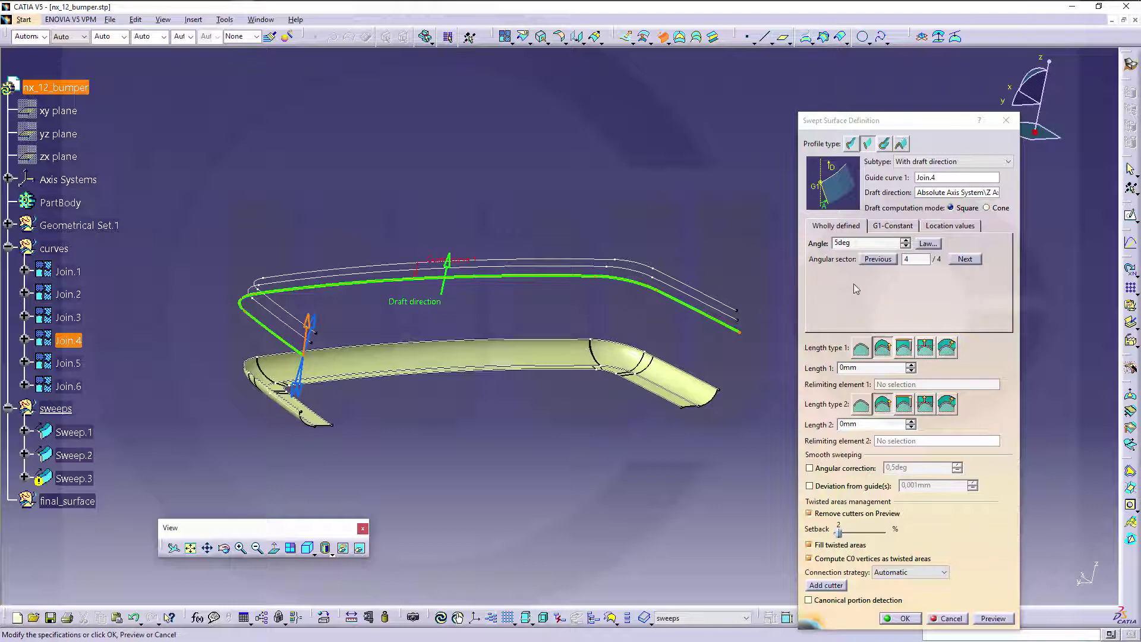
{"action": "double_click", "coordinate": [868, 368]}
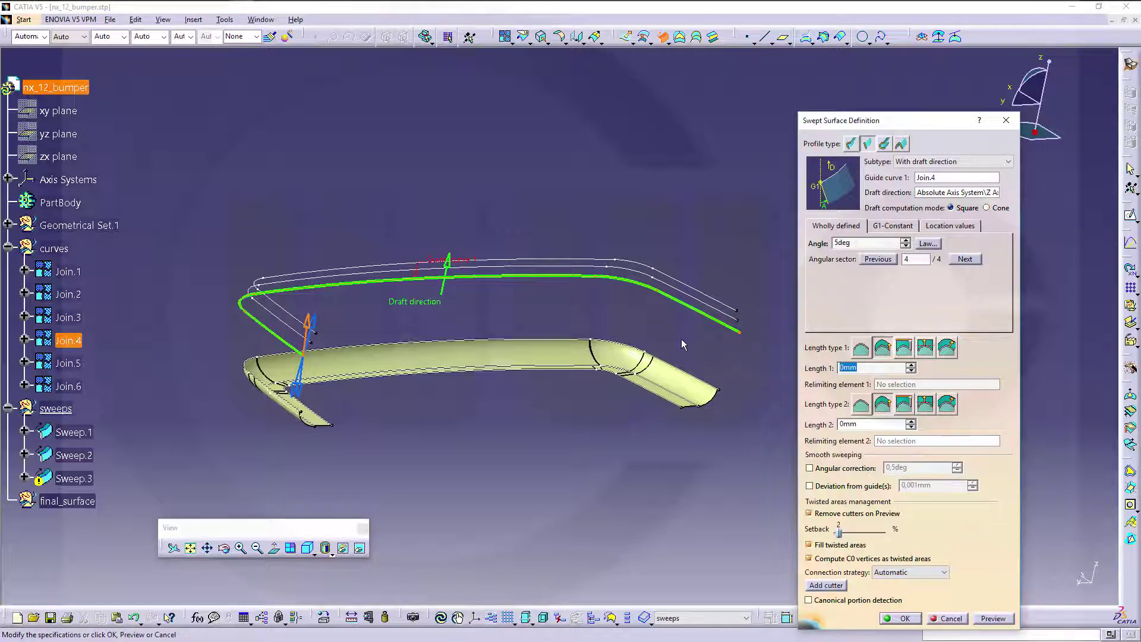
{"action": "key", "text": "Return"}
{"action": "middle_click_drag", "start_coordinate": [548, 444], "coordinate": [601, 259]}
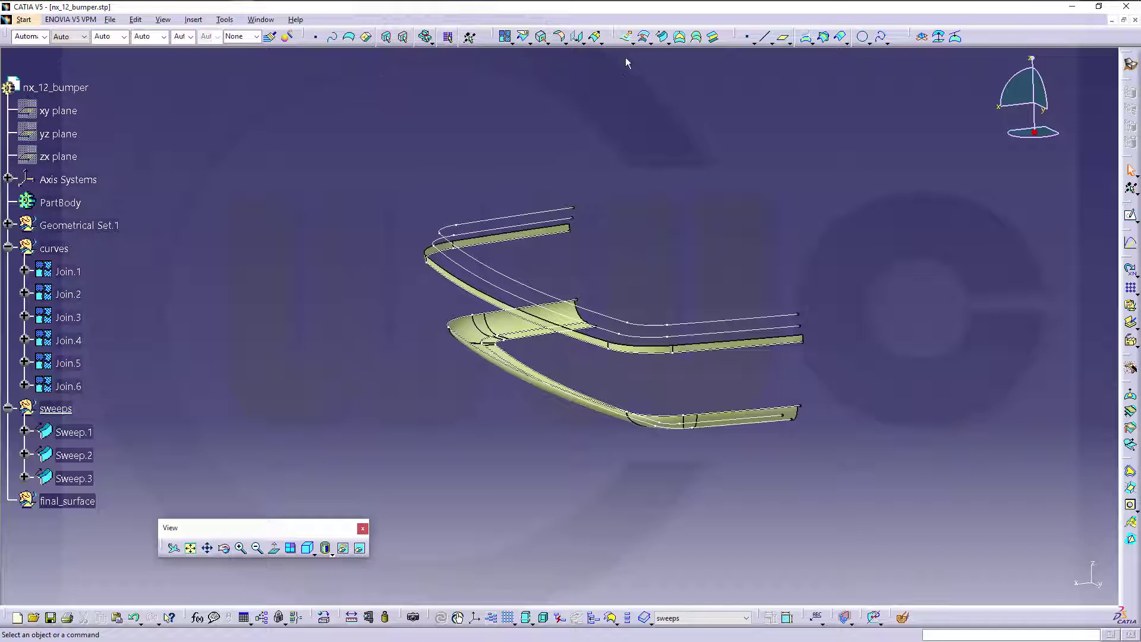
- Build Sweep.4 as a circle sweep from Join.4 to Join.3, tangent to Sweep.3
{"action": "left_click", "coordinate": [664, 39]}
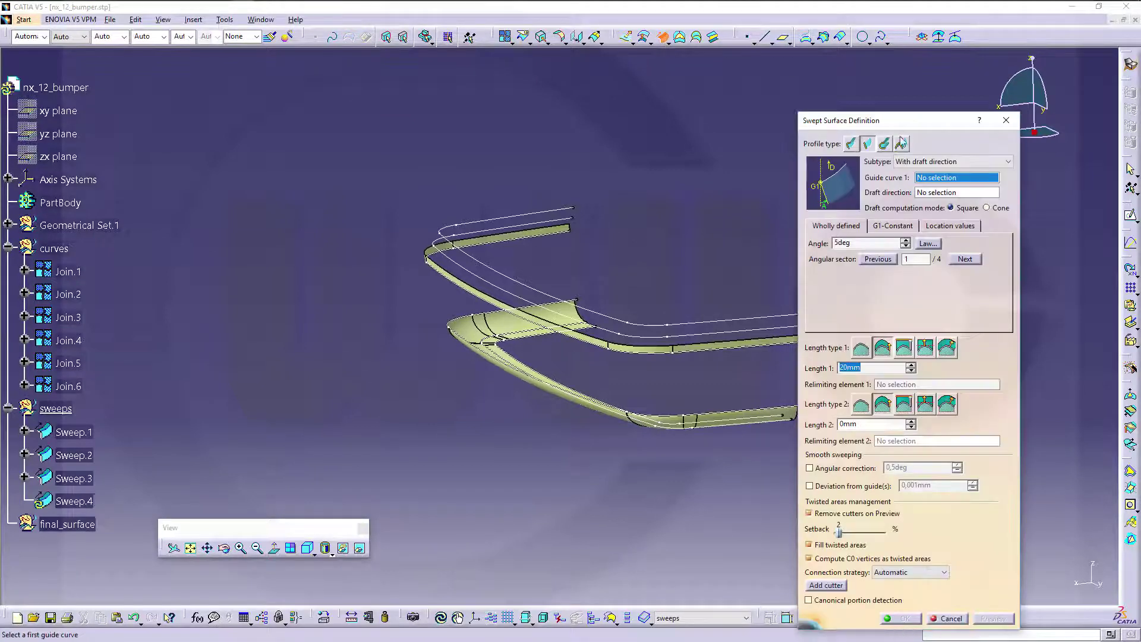
{"action": "left_click", "coordinate": [885, 145]}
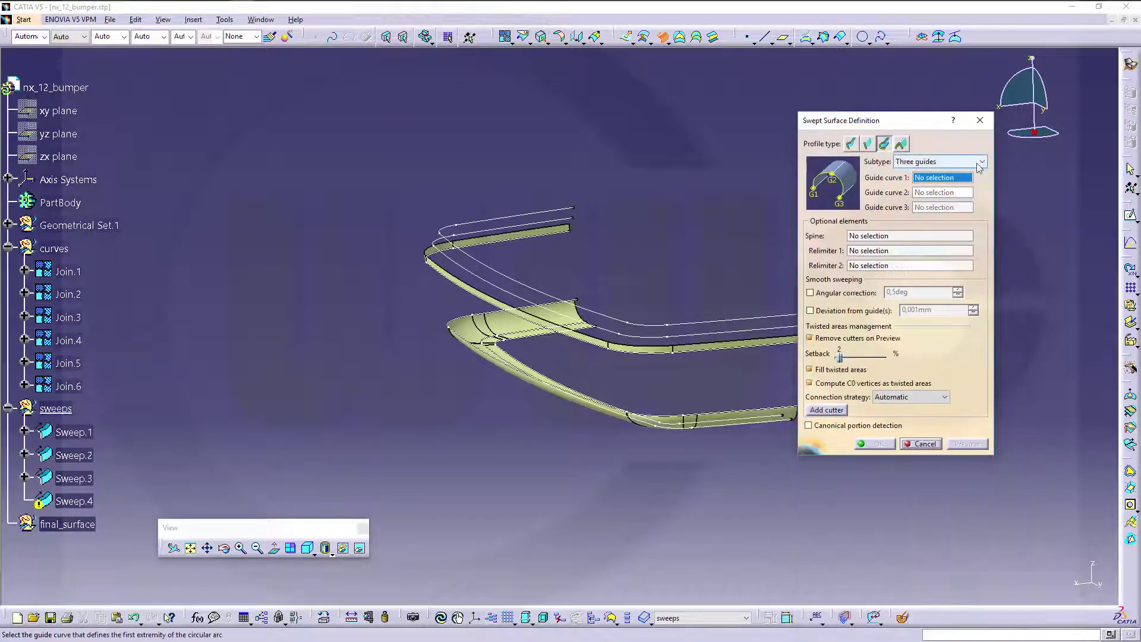
{"action": "left_click", "coordinate": [982, 163]}
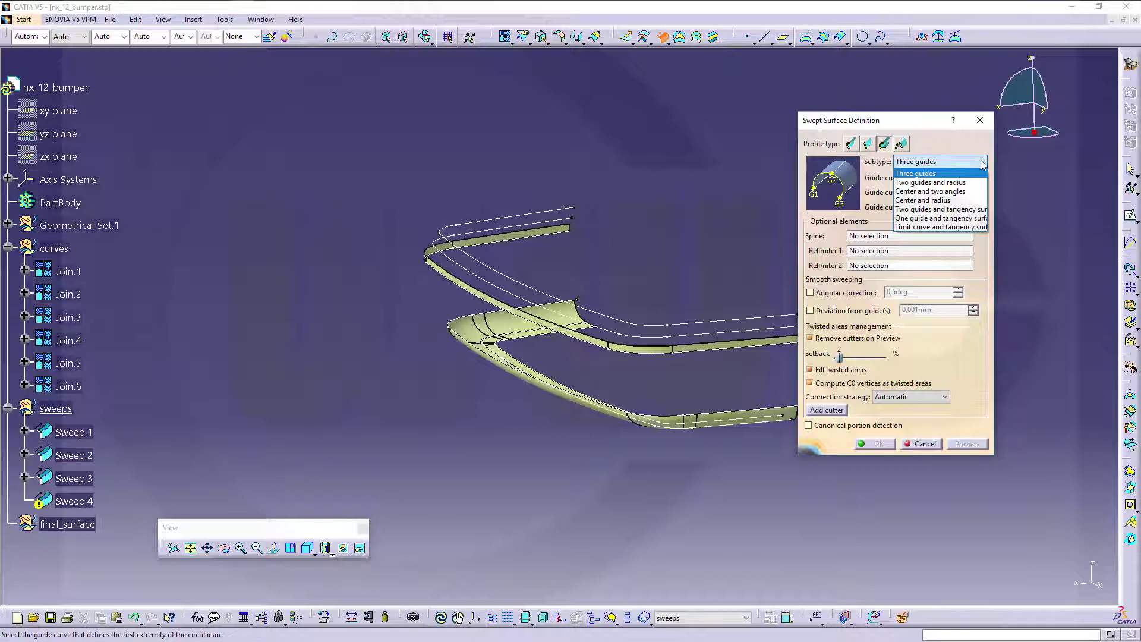
{"action": "left_click", "coordinate": [960, 210]}
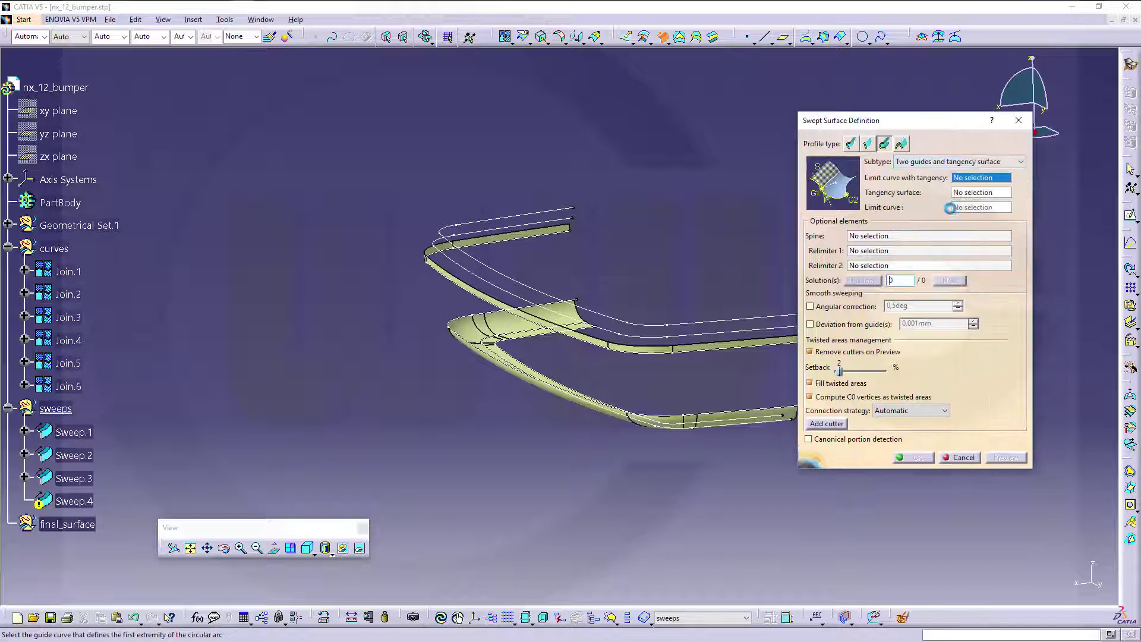
{"action": "left_click", "coordinate": [584, 344]}
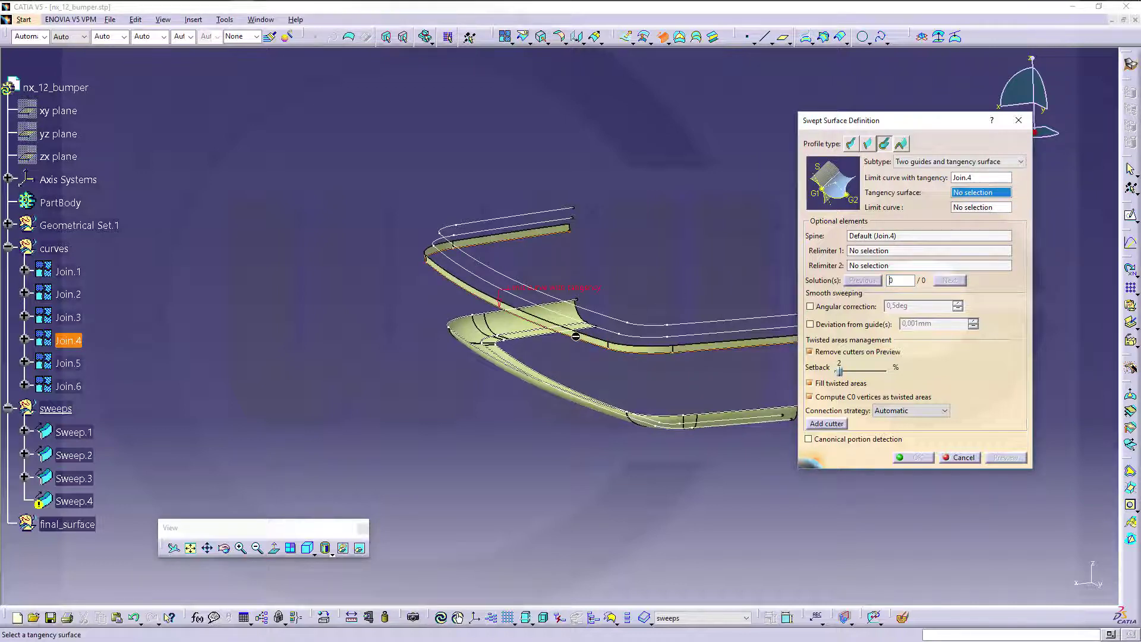
{"action": "left_click", "coordinate": [73, 478]}
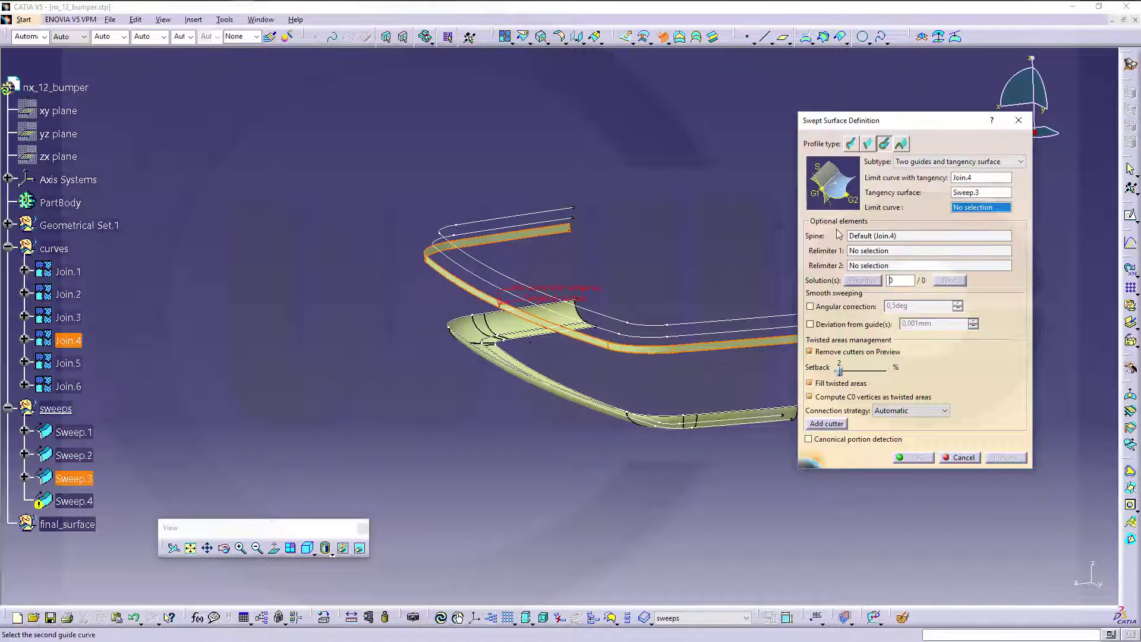
{"action": "left_click", "coordinate": [455, 321]}
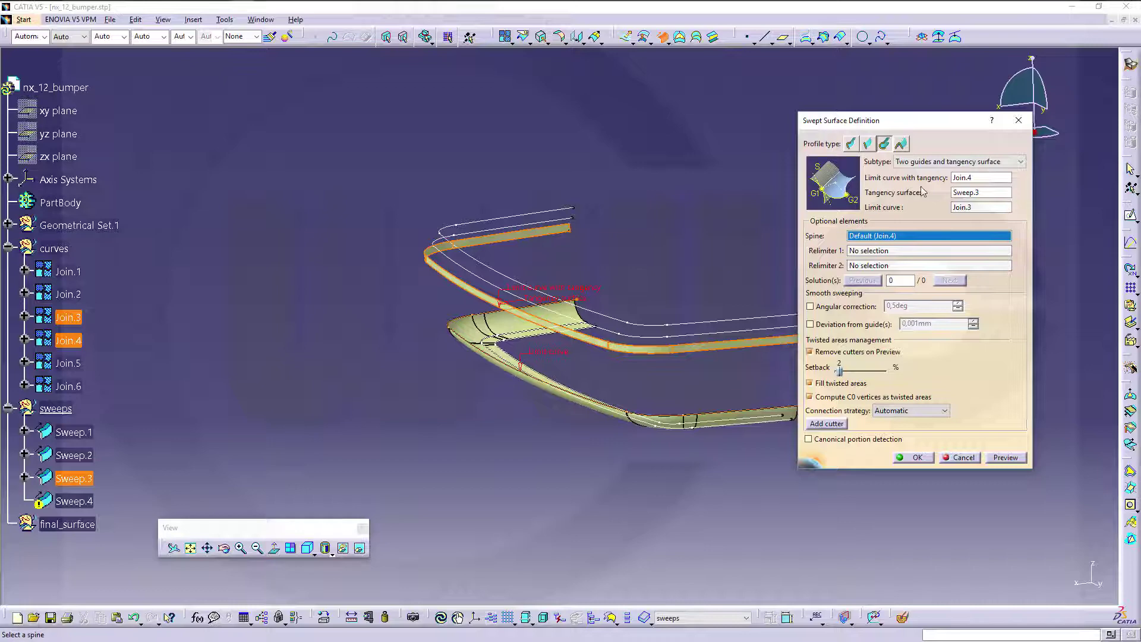
{"action": "left_click", "coordinate": [1005, 458]}
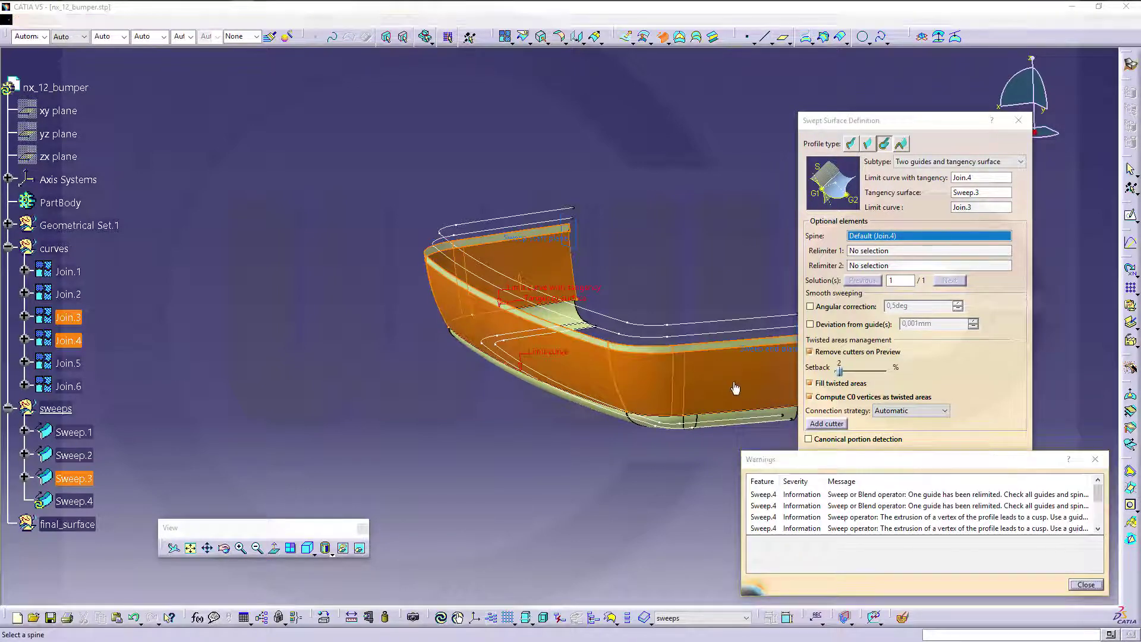
{"action": "middle_click_drag", "start_coordinate": [735, 388], "coordinate": [560, 318]}
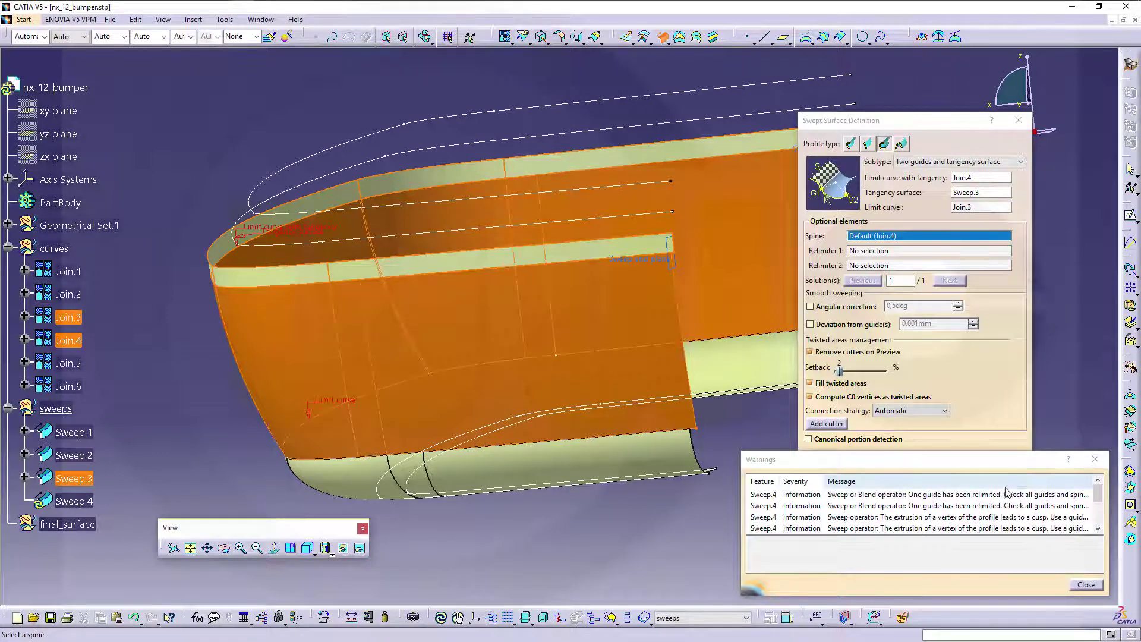
{"action": "left_click", "coordinate": [1086, 585]}
{"action": "left_click", "coordinate": [915, 457]}
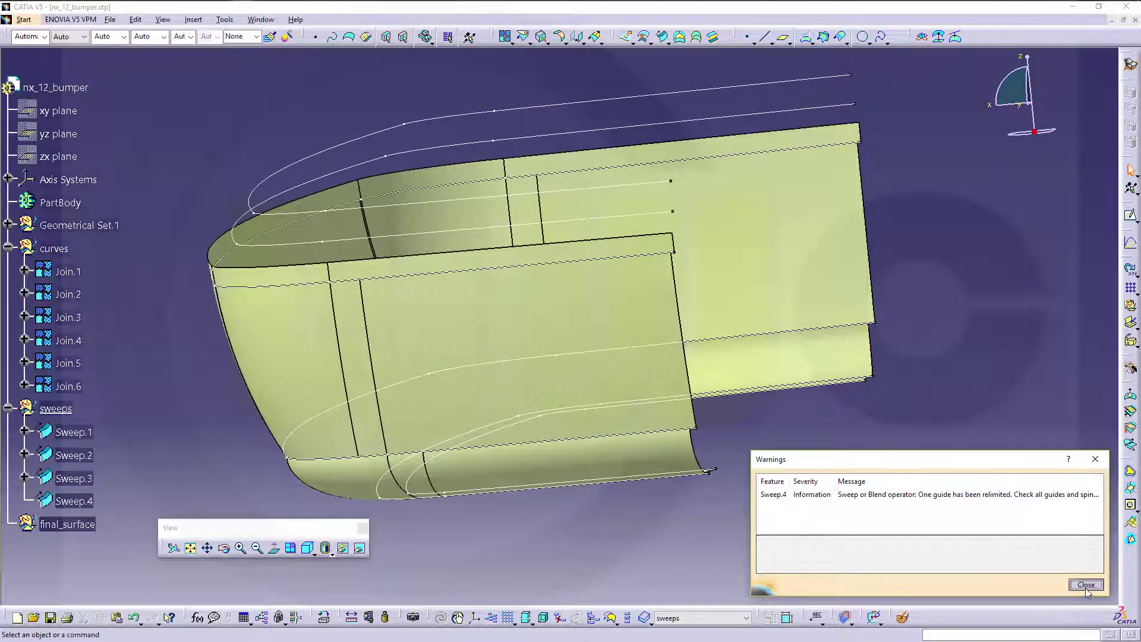
- Close the Sweep.4 warnings and orbit around the four-sweep bumper shell to inspect it
{"action": "left_click", "coordinate": [1086, 586]}
{"action": "middle_click_drag", "start_coordinate": [824, 312], "coordinate": [810, 473]}
{"action": "middle_click_drag", "start_coordinate": [560, 304], "coordinate": [819, 370]}
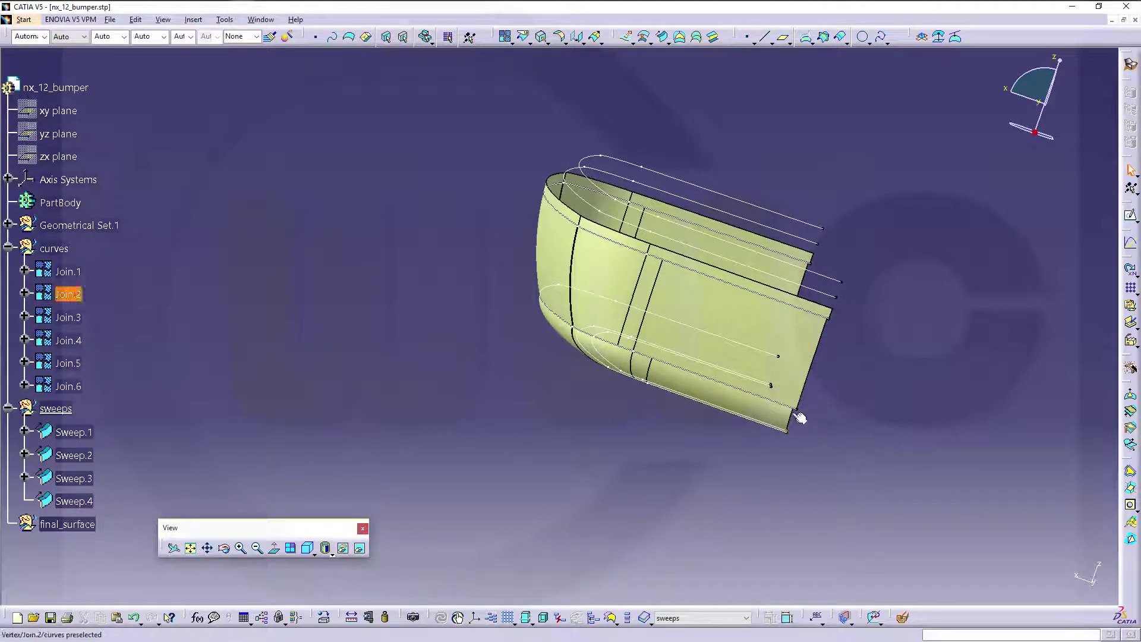
{"action": "middle_click_drag", "start_coordinate": [797, 416], "coordinate": [743, 276]}
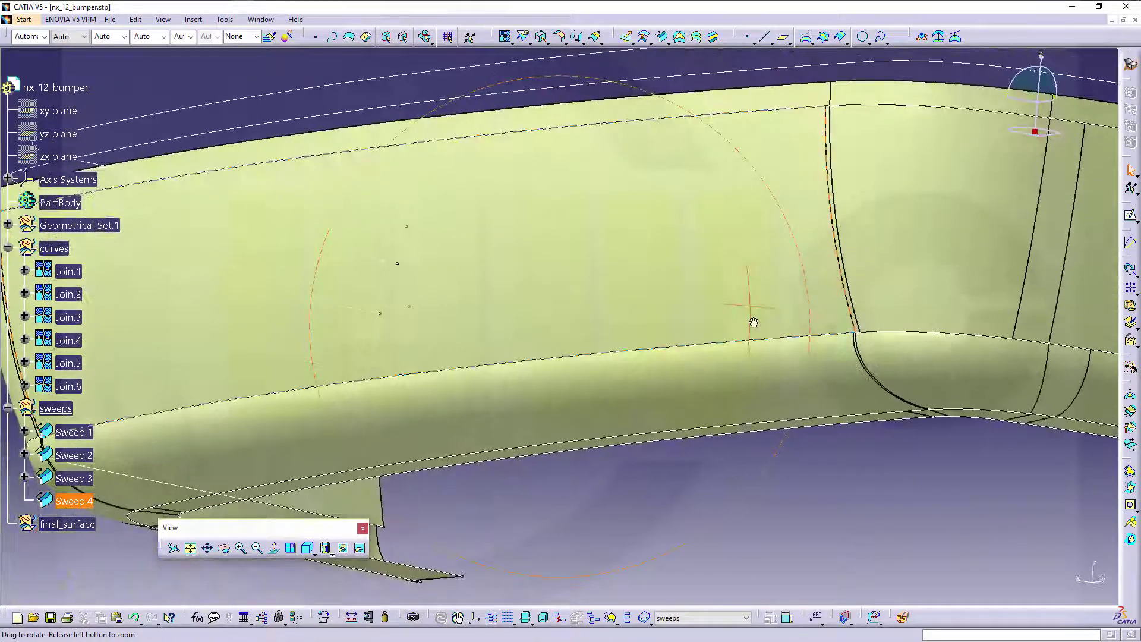
{"action": "middle_click_drag", "start_coordinate": [754, 323], "coordinate": [522, 260]}
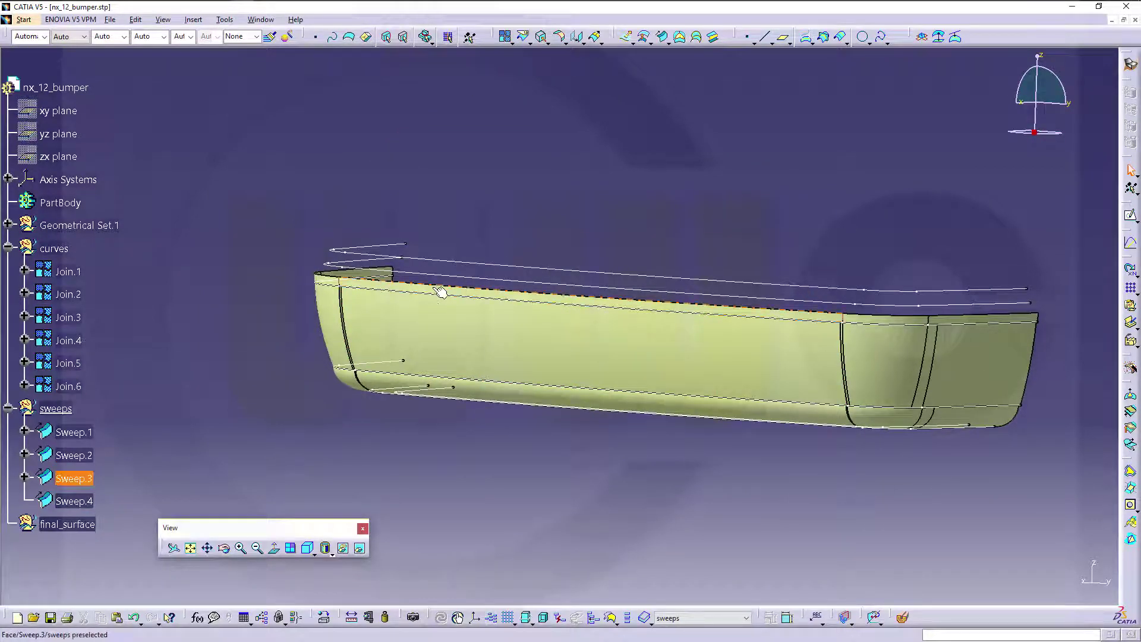
- Hide Sweep.3, toggle Join.4's visibility, and begin a new sweep at the bumper end
{"action": "right_click", "coordinate": [62, 477]}
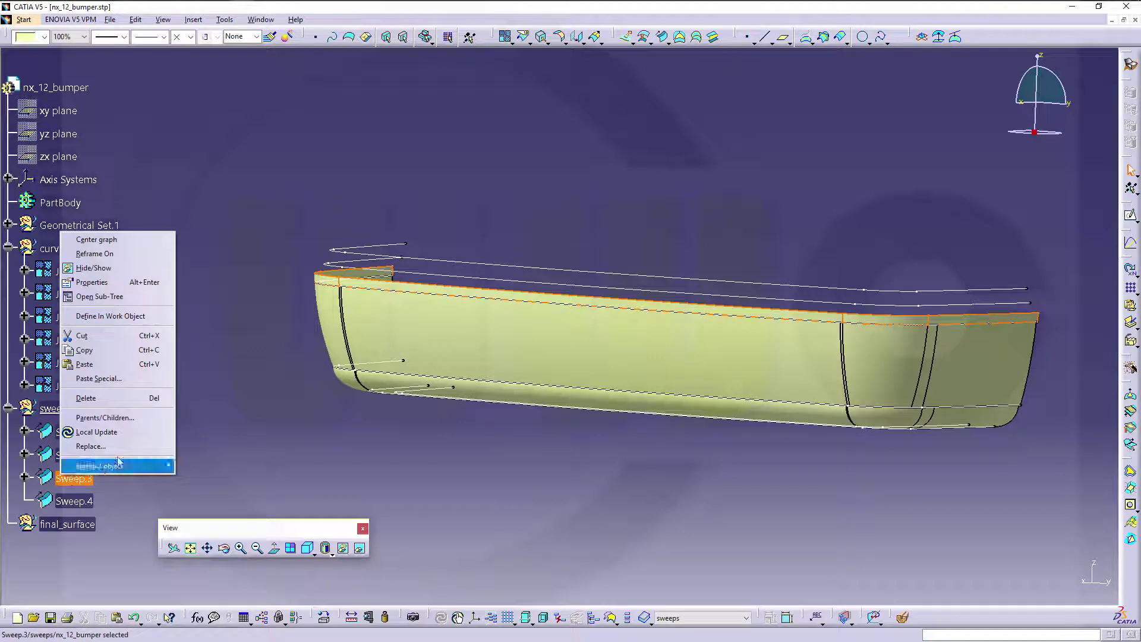
{"action": "left_click", "coordinate": [119, 268]}
{"action": "middle_click_drag", "start_coordinate": [565, 297], "coordinate": [530, 163]}
{"action": "middle_click_drag", "start_coordinate": [470, 103], "coordinate": [321, 42]}
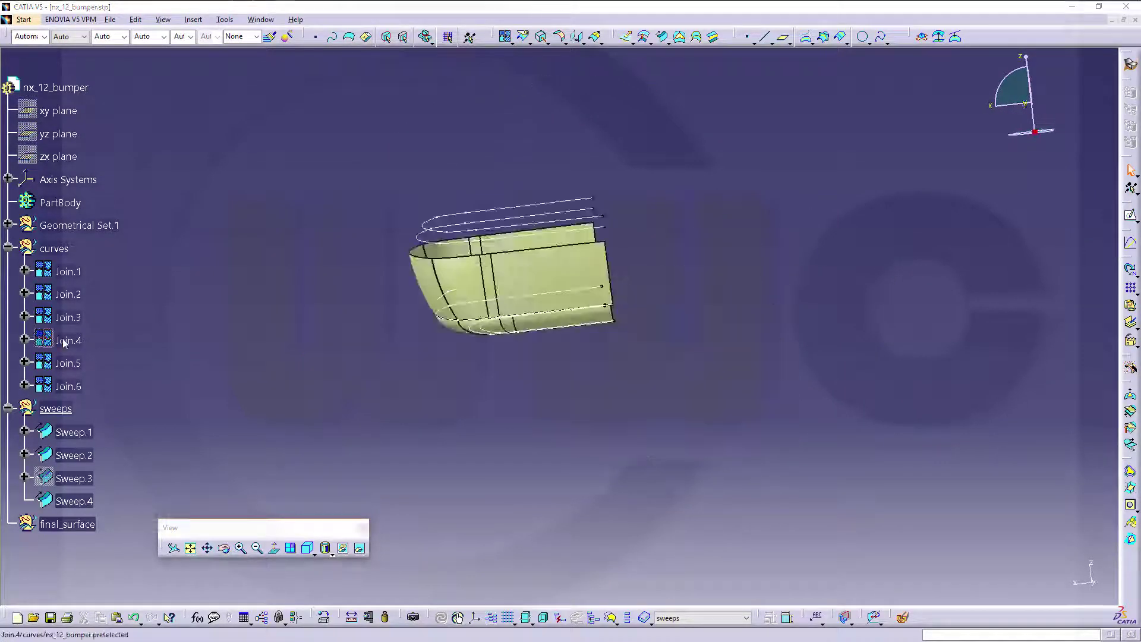
{"action": "right_click", "coordinate": [60, 339]}
{"action": "left_click", "coordinate": [89, 375]}
{"action": "middle_click_drag", "start_coordinate": [511, 487], "coordinate": [758, 419]}
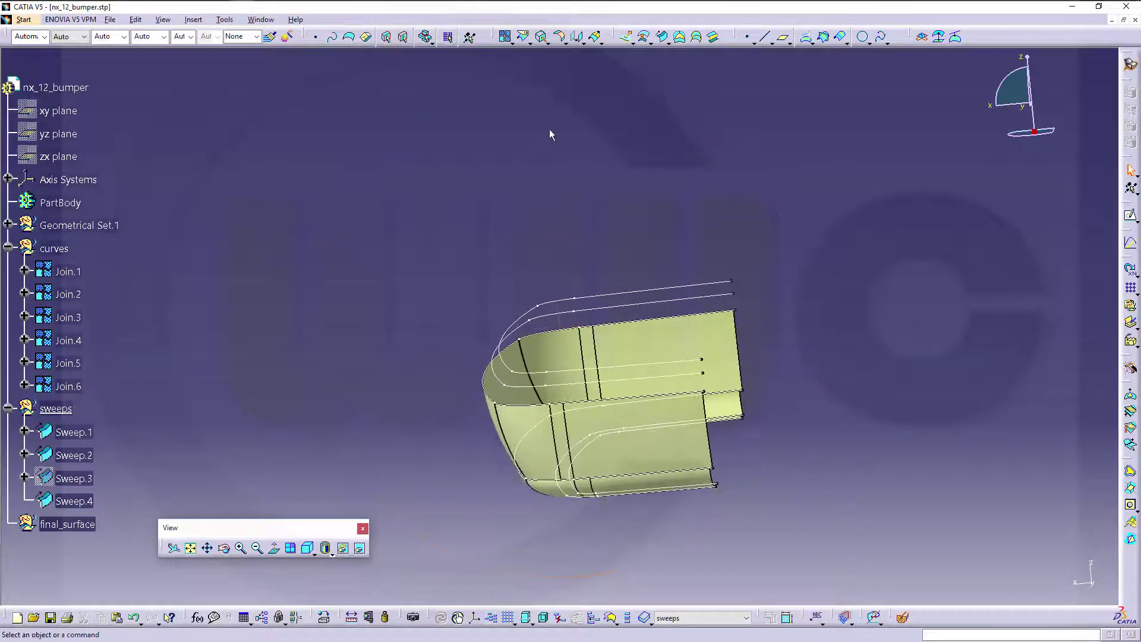
{"action": "left_click", "coordinate": [662, 37]}
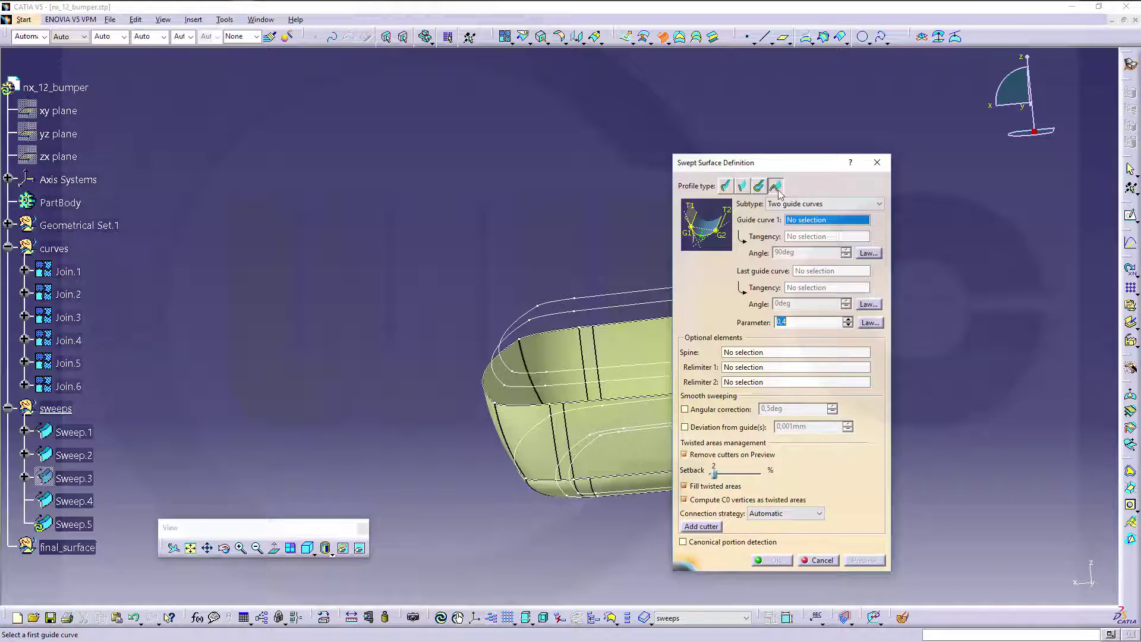
- Define the conic with Join.4 tangent to Sweep.4 at 0deg and Join.5 tangent to XY
{"action": "middle_click_drag", "start_coordinate": [574, 408], "coordinate": [431, 319]}
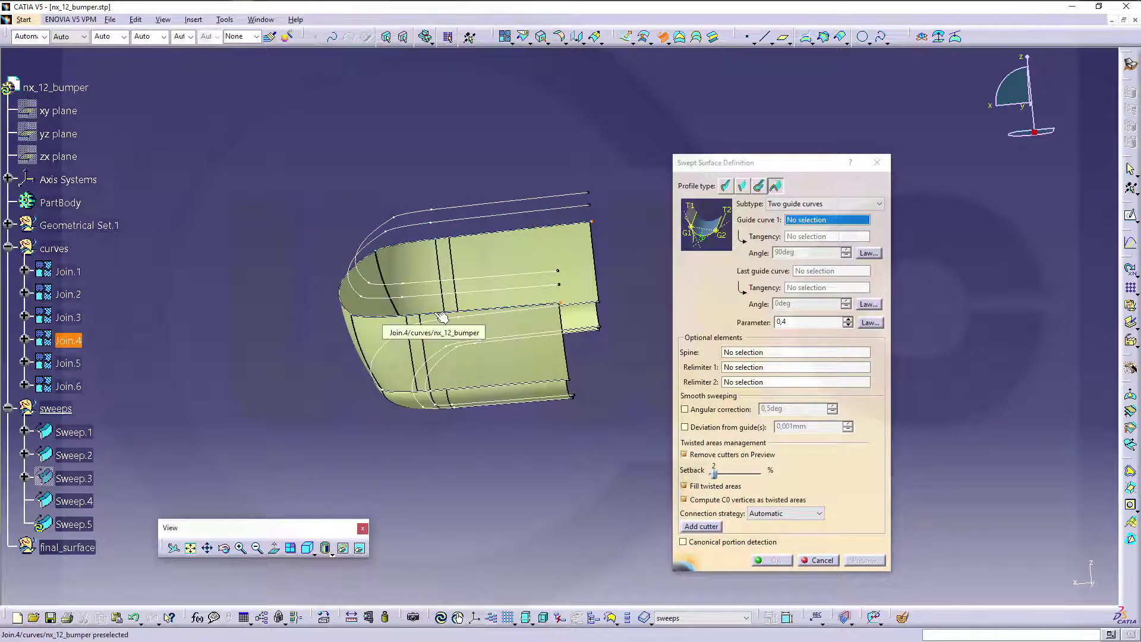
{"action": "left_click", "coordinate": [436, 313]}
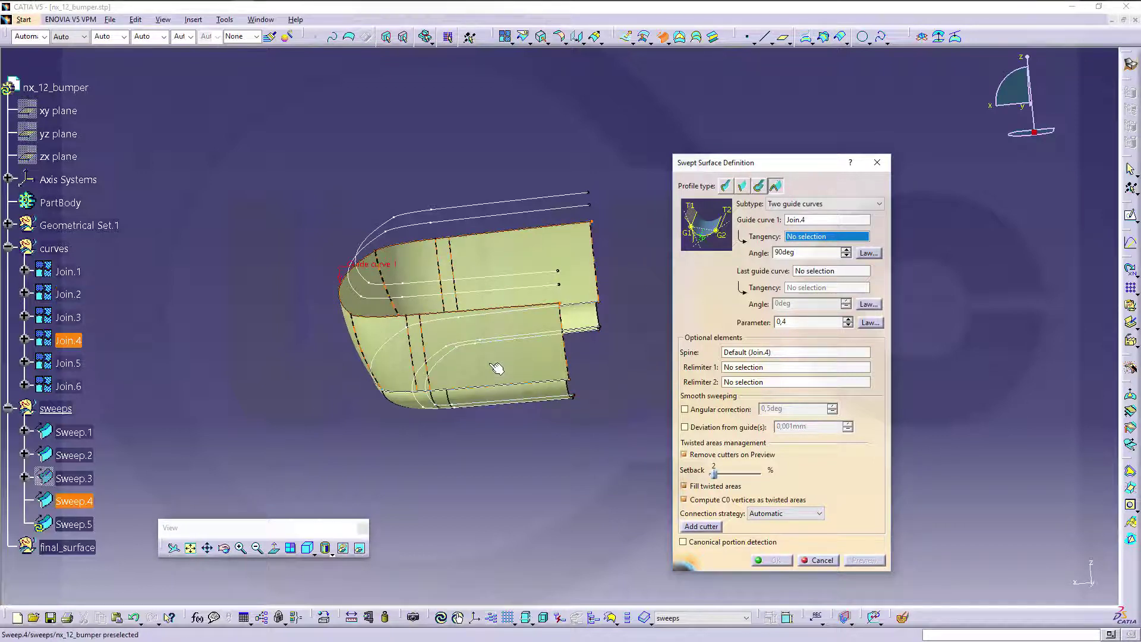
{"action": "left_click", "coordinate": [496, 368]}
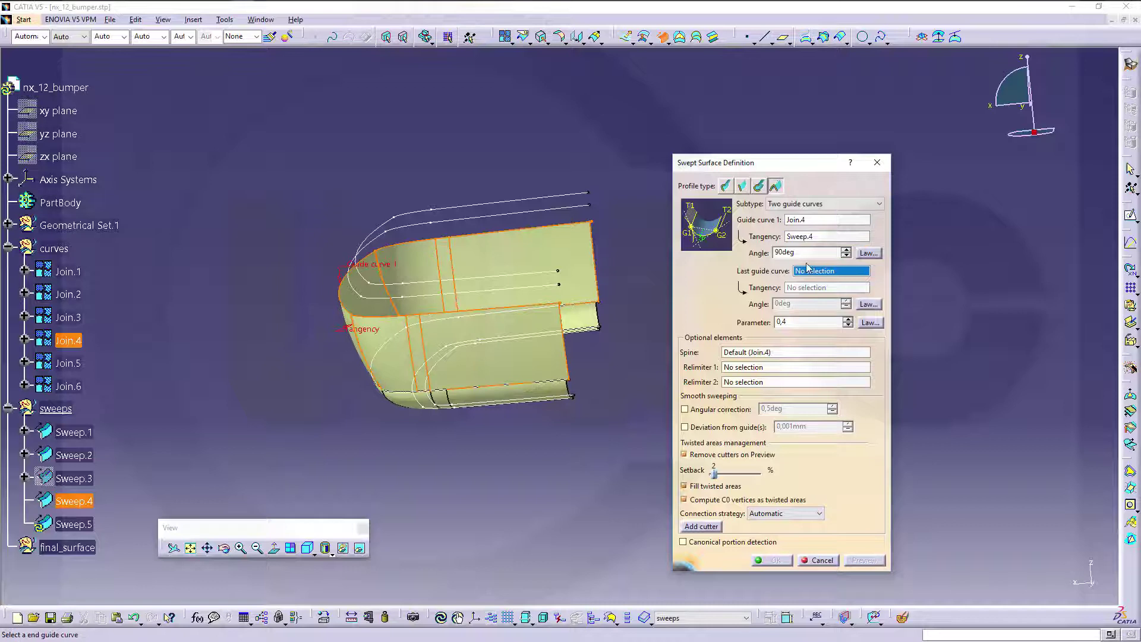
{"action": "left_click_drag", "start_coordinate": [808, 252], "coordinate": [719, 249]}
{"action": "left_click", "coordinate": [447, 293]}
{"action": "middle_click_drag", "start_coordinate": [722, 289], "coordinate": [378, 404], "text": "ctrl"}
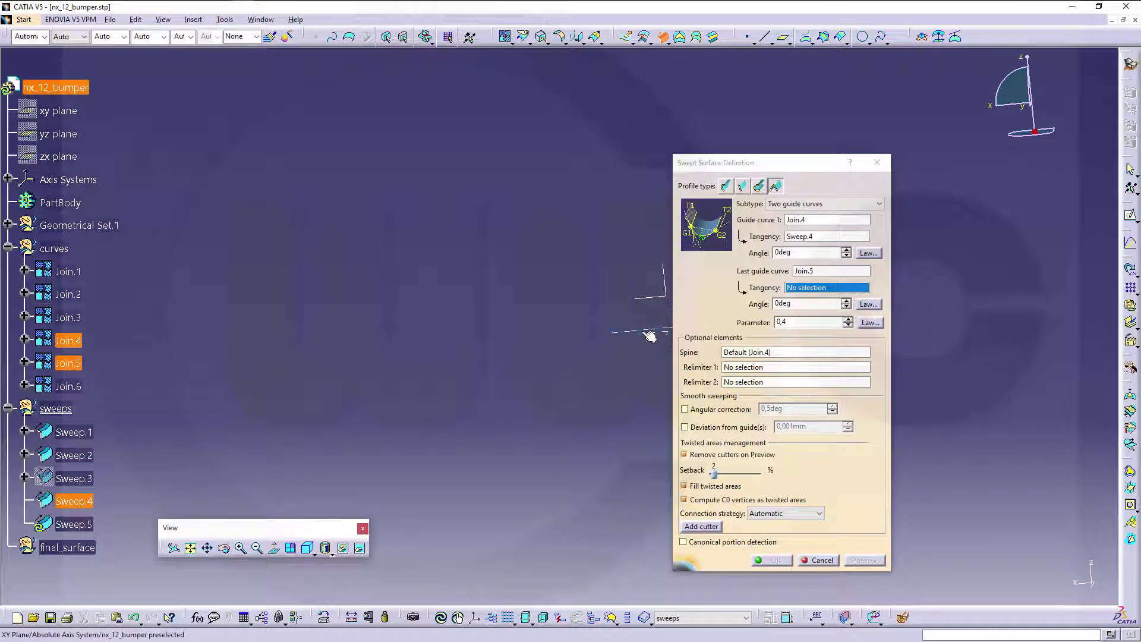
{"action": "left_click", "coordinate": [623, 332]}
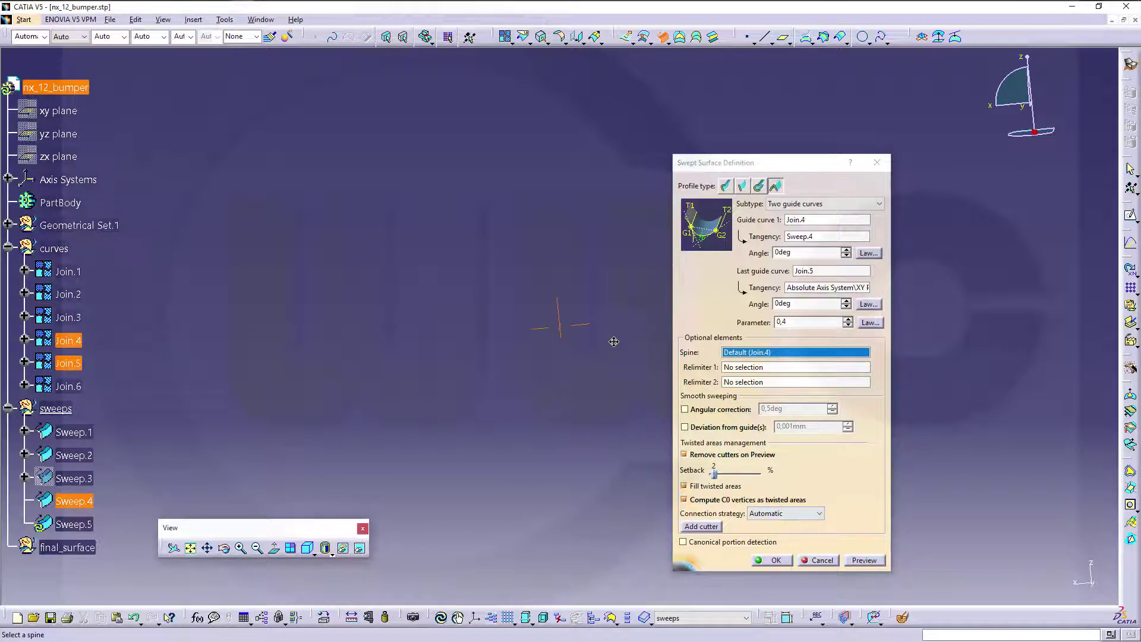
{"action": "mouse_move", "coordinate": [611, 331]}
{"action": "middle_mouse_down"}
{"action": "mouse_move", "coordinate": [586, 326]}
{"action": "mouse_move", "coordinate": [638, 341]}
{"action": "mouse_move", "coordinate": [484, 401]}
{"action": "middle_mouse_up"}
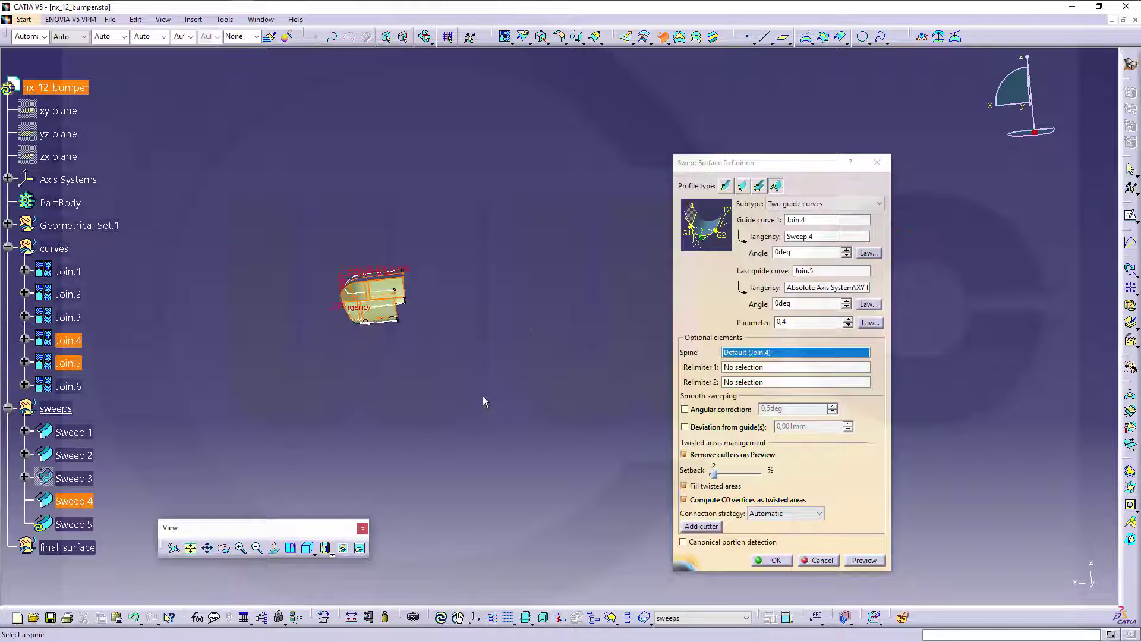
- Attempt to create Sweep.5, acknowledge the update error, and cancel the sweep
{"action": "left_click", "coordinate": [867, 561]}
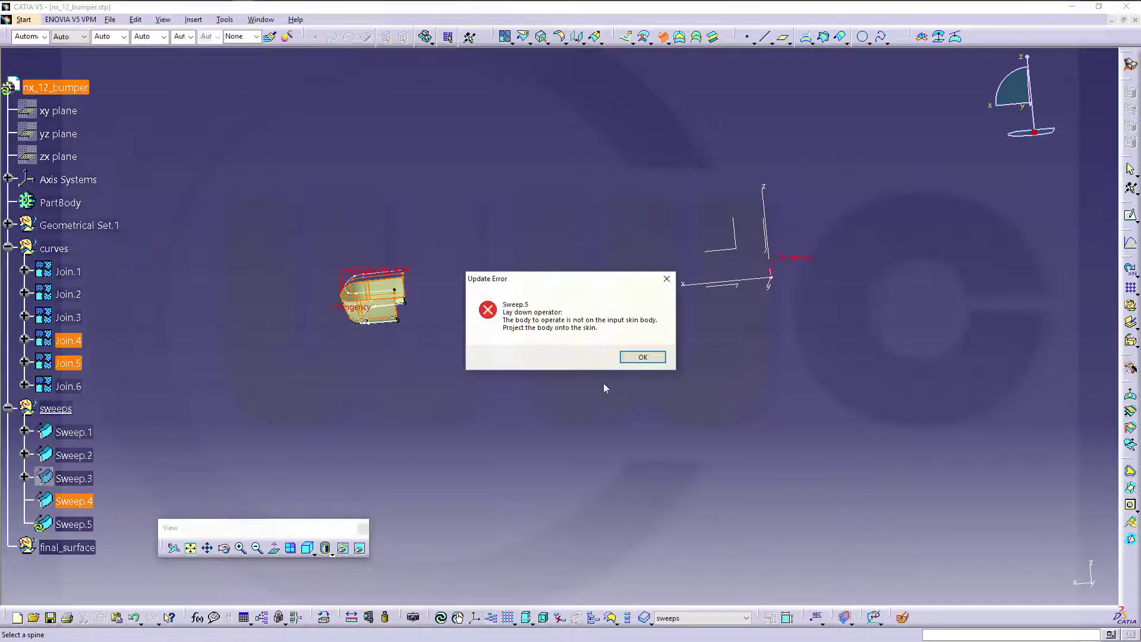
{"action": "left_click", "coordinate": [637, 356]}
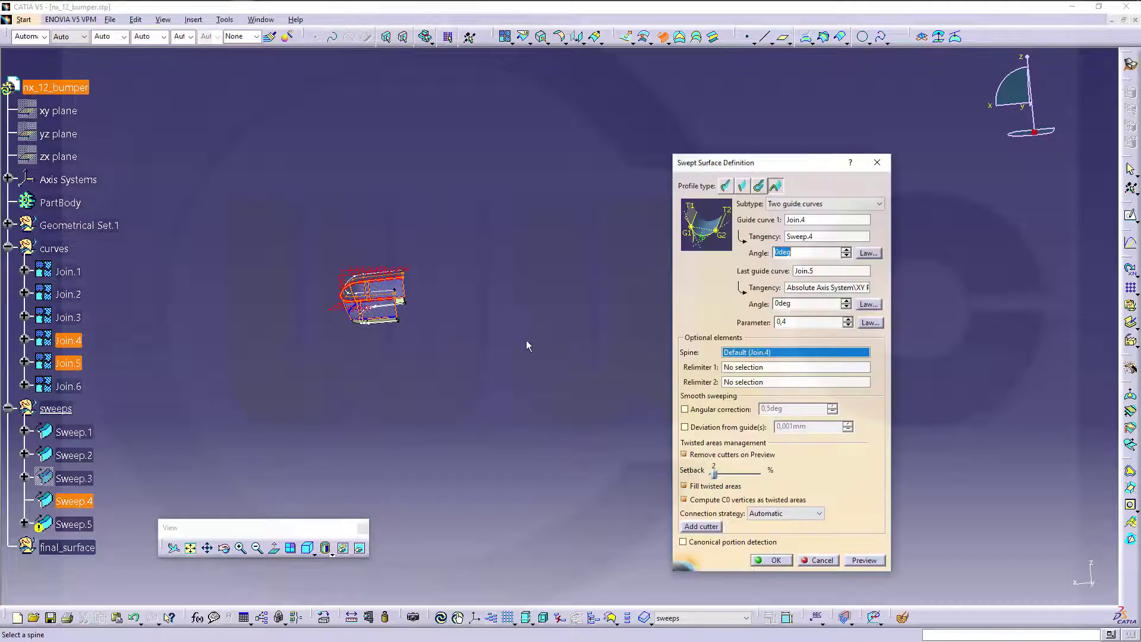
{"action": "left_click", "coordinate": [818, 560]}
{"action": "mouse_move", "coordinate": [575, 466]}
{"action": "middle_mouse_down"}
{"action": "mouse_move", "coordinate": [499, 343]}
{"action": "mouse_move", "coordinate": [496, 273]}
{"action": "middle_mouse_up"}
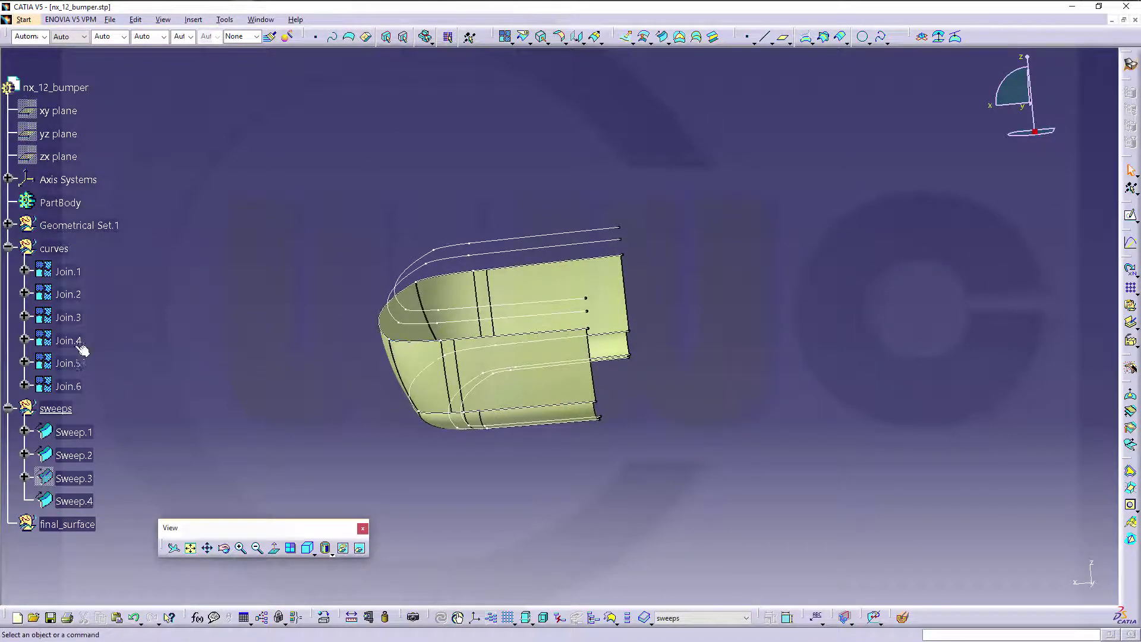
- Hide Join.4 and extract the top edge of Sweep.4 as Extract.2
{"action": "right_click", "coordinate": [70, 345]}
{"action": "left_click", "coordinate": [104, 382]}
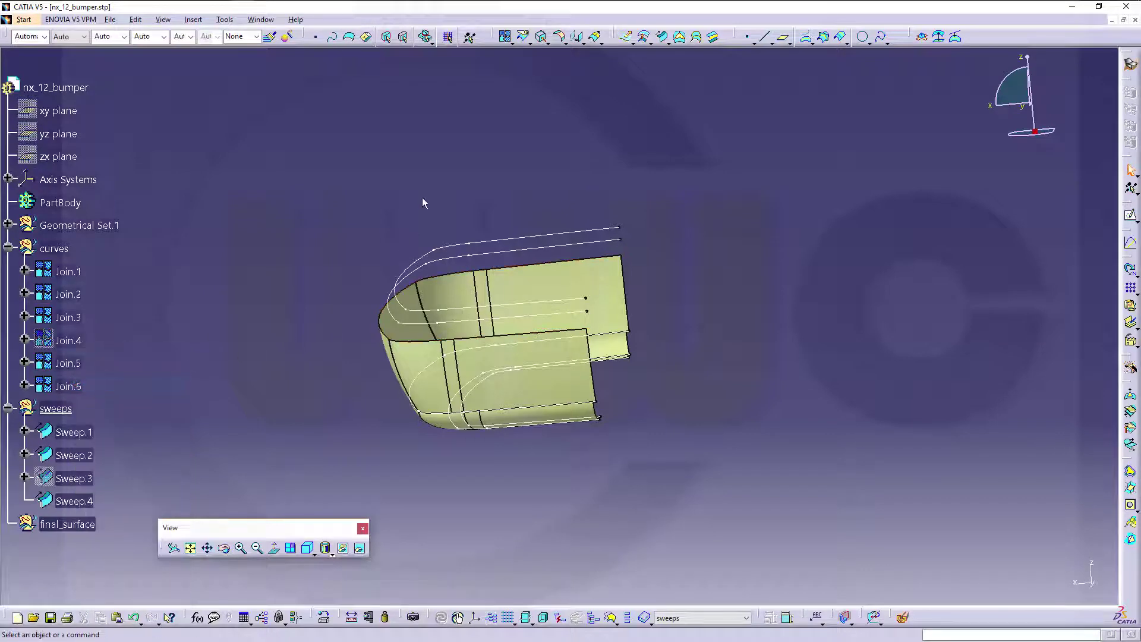
{"action": "left_click", "coordinate": [541, 36]}
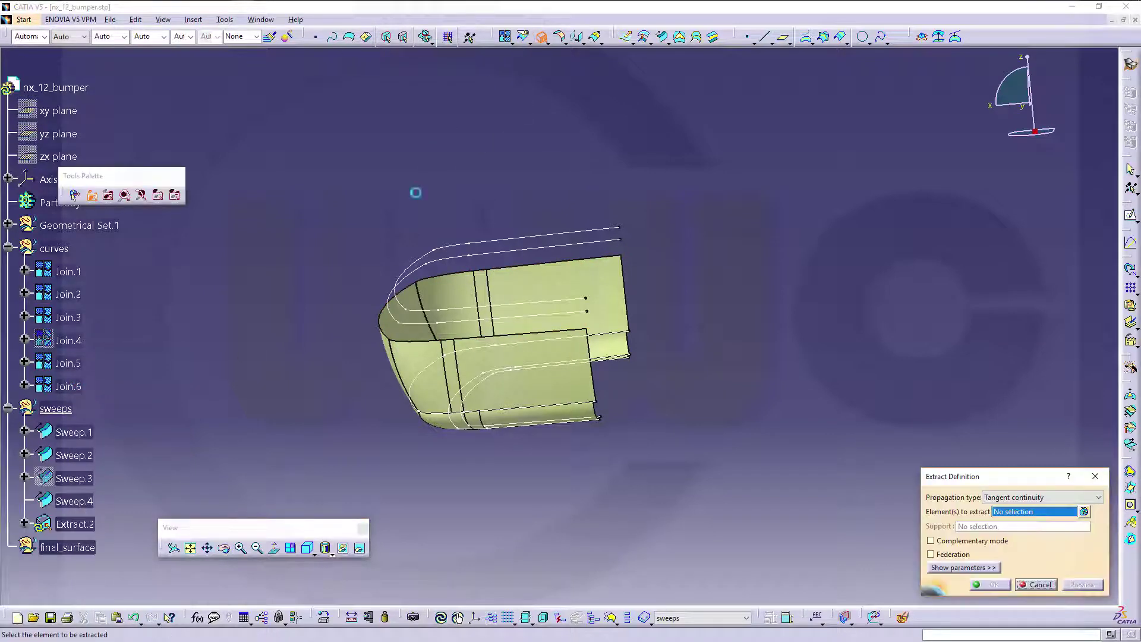
{"action": "left_click", "coordinate": [532, 332]}
{"action": "left_click", "coordinate": [965, 568]}
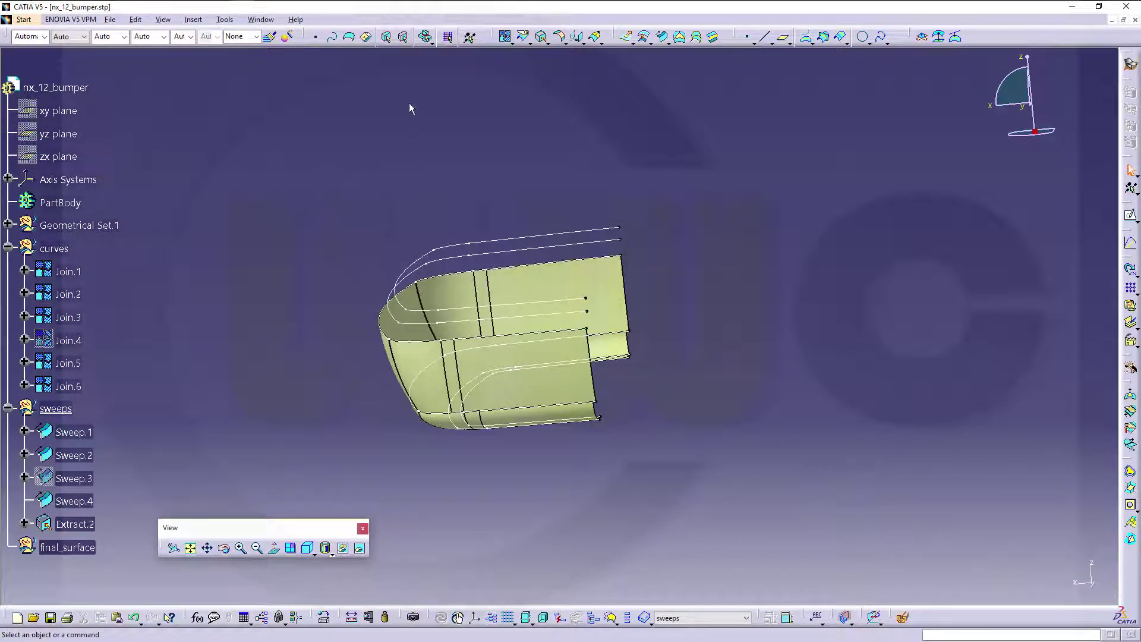
- Move Extract.2 into the curves set, make sweeps the work object, and start a new sweep
{"action": "left_click", "coordinate": [74, 524]}
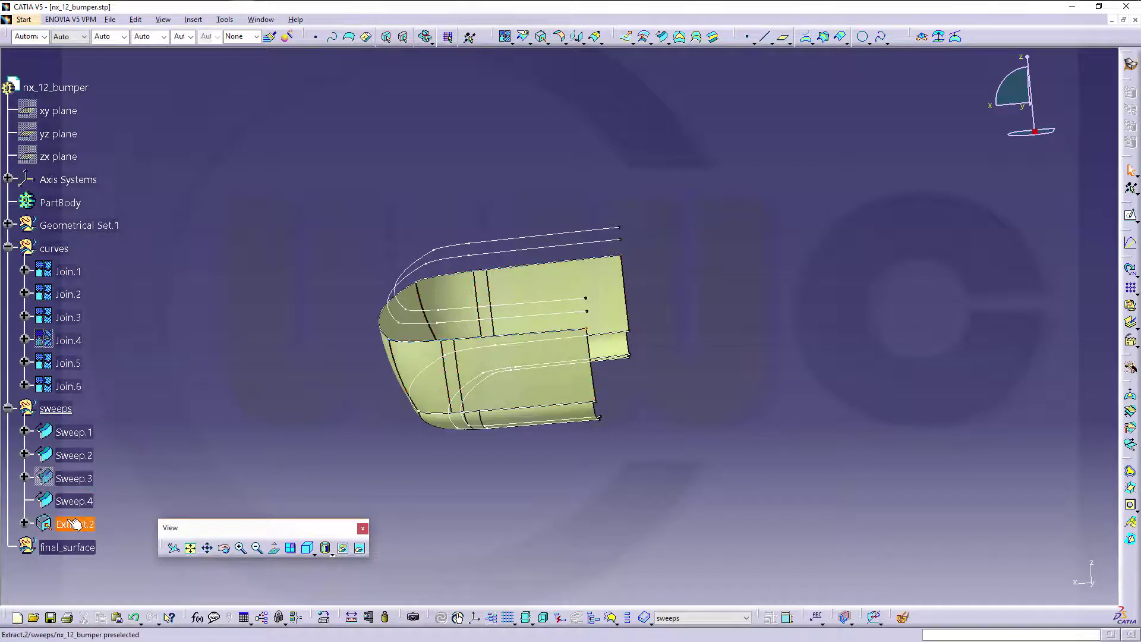
{"action": "left_click_drag", "start_coordinate": [75, 301], "coordinate": [55, 248]}
{"action": "right_click", "coordinate": [58, 434]}
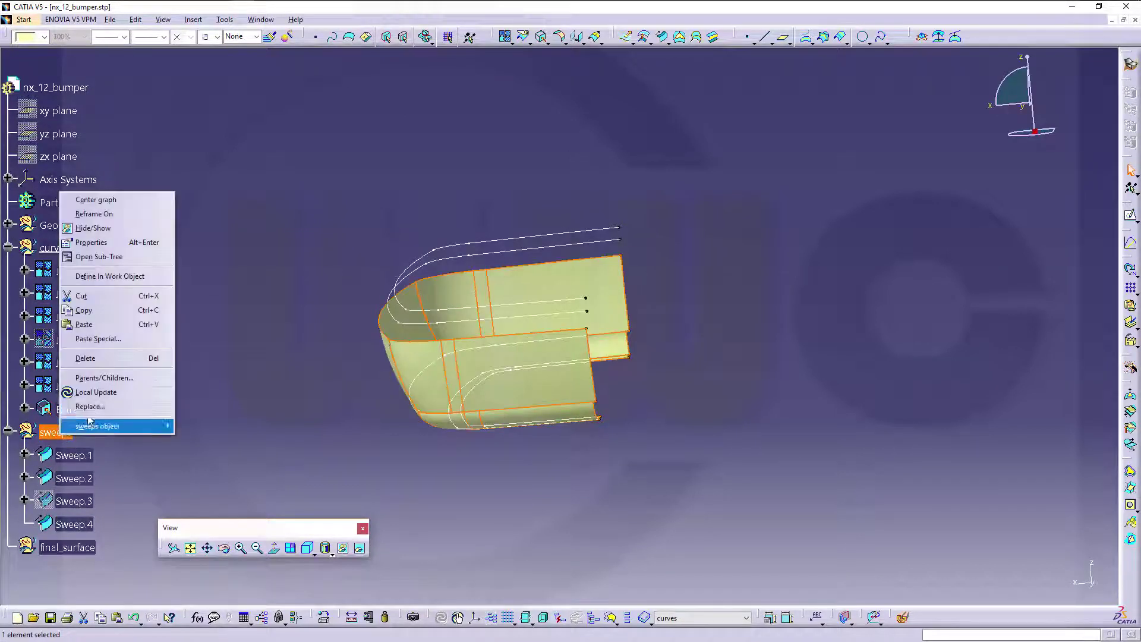
{"action": "left_click", "coordinate": [110, 277]}
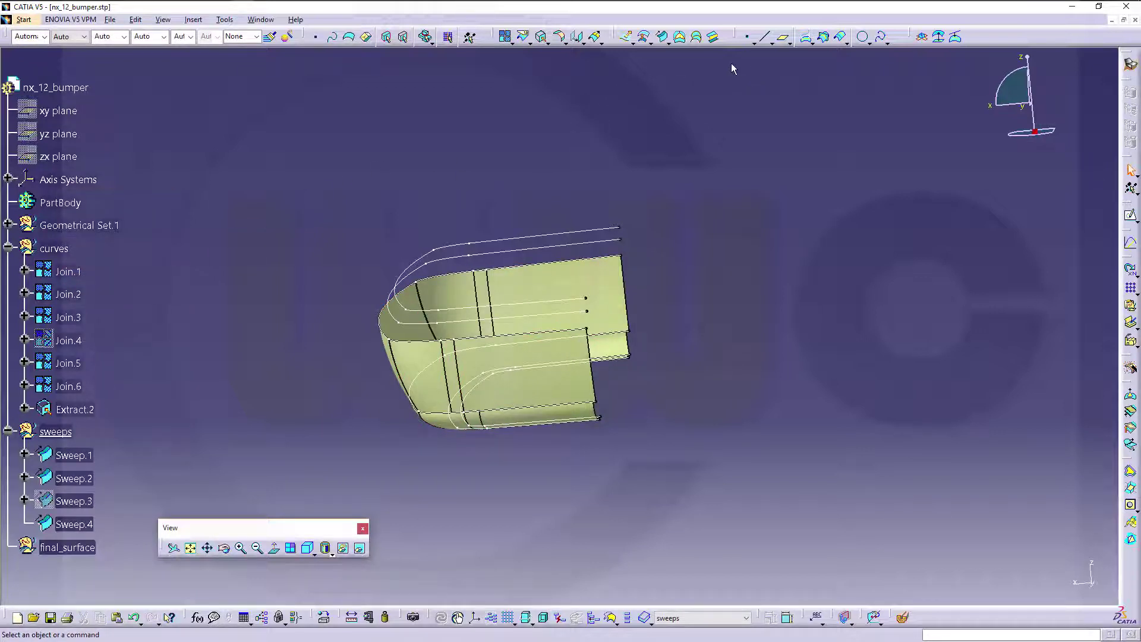
{"action": "left_click", "coordinate": [662, 37]}
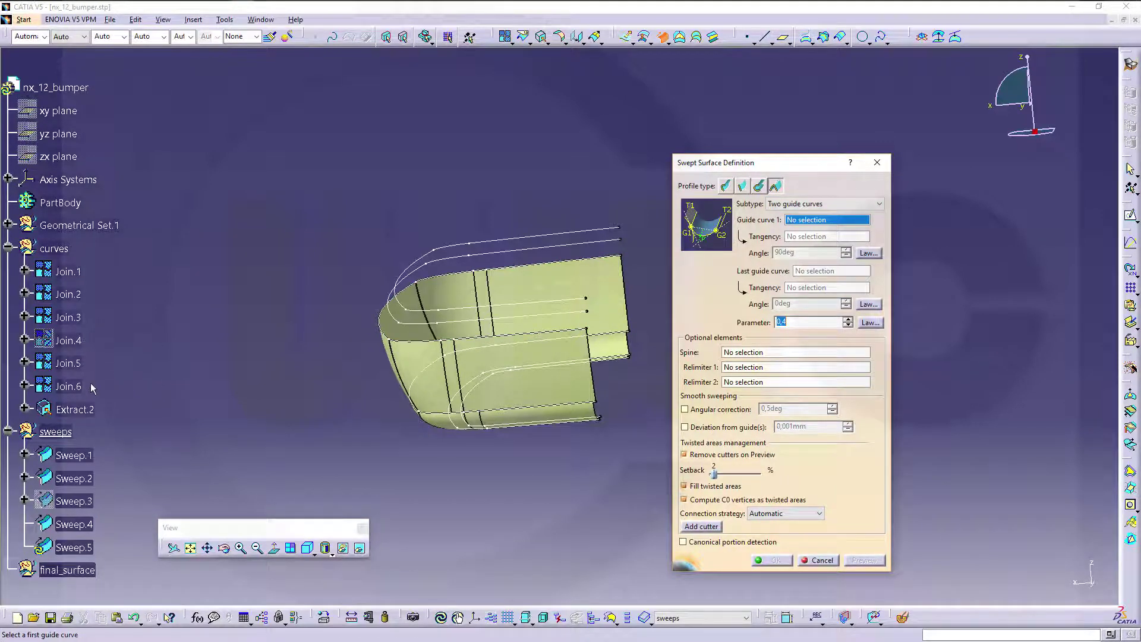
- Create Sweep.5 from Extract.2 (tangent to Sweep.4, 0deg) to Join.5 (tangent to XY plane)
{"action": "left_click", "coordinate": [76, 410]}
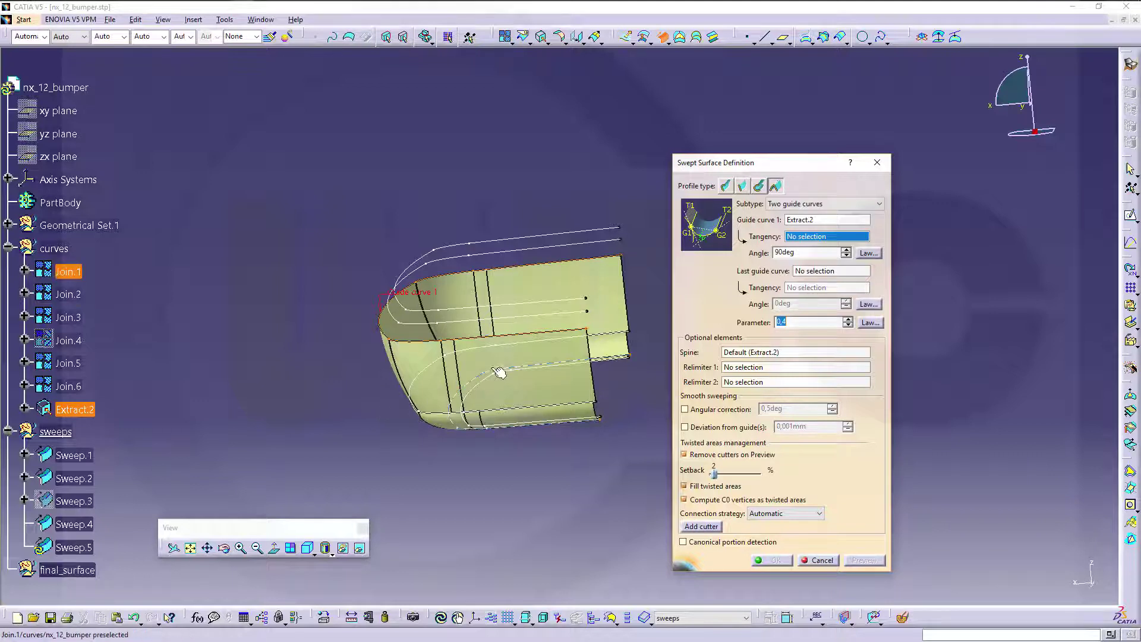
{"action": "left_click", "coordinate": [499, 331]}
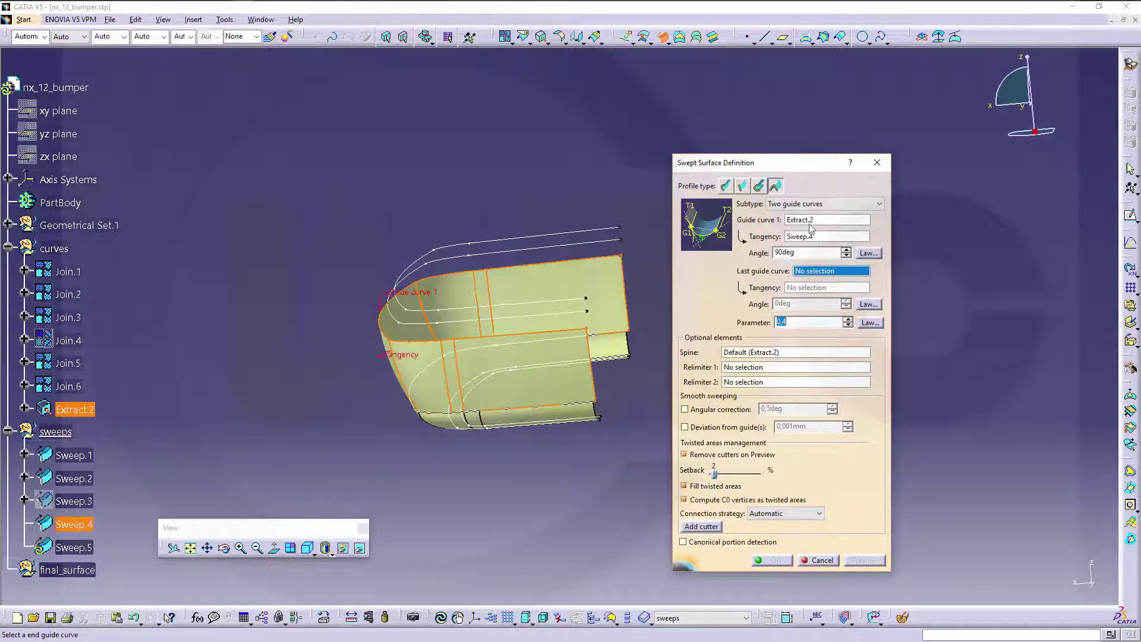
{"action": "double_click", "coordinate": [785, 250]}
{"action": "left_click", "coordinate": [574, 314]}
{"action": "middle_click_drag", "start_coordinate": [980, 298], "coordinate": [989, 339]}
{"action": "left_click", "coordinate": [1023, 311]}
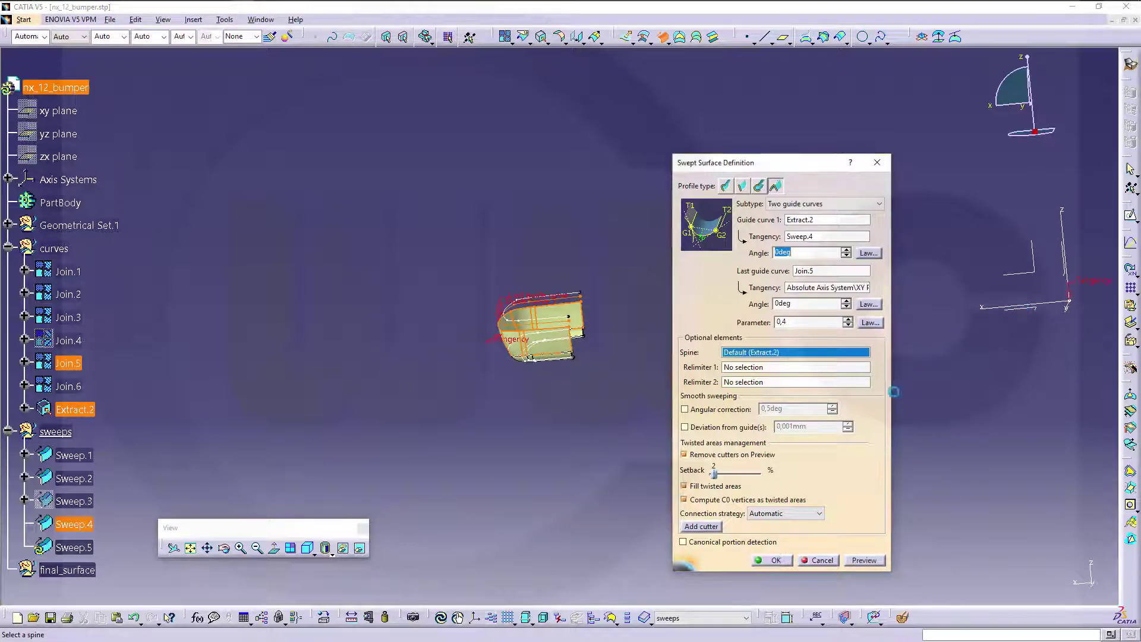
{"action": "left_click", "coordinate": [863, 559]}
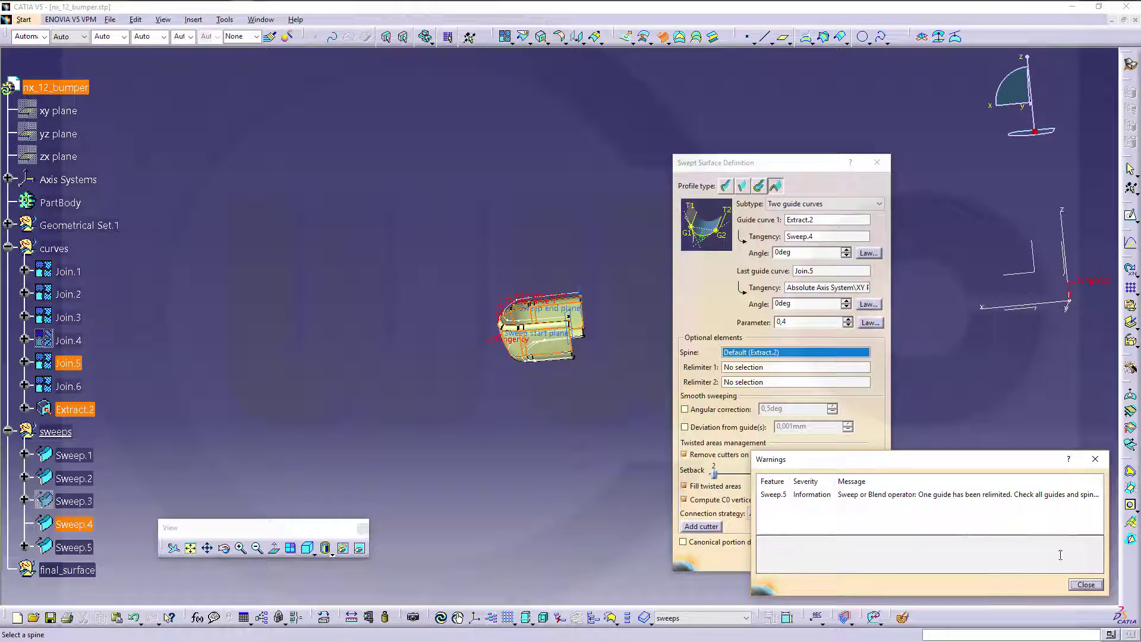
{"action": "left_click", "coordinate": [1085, 585]}
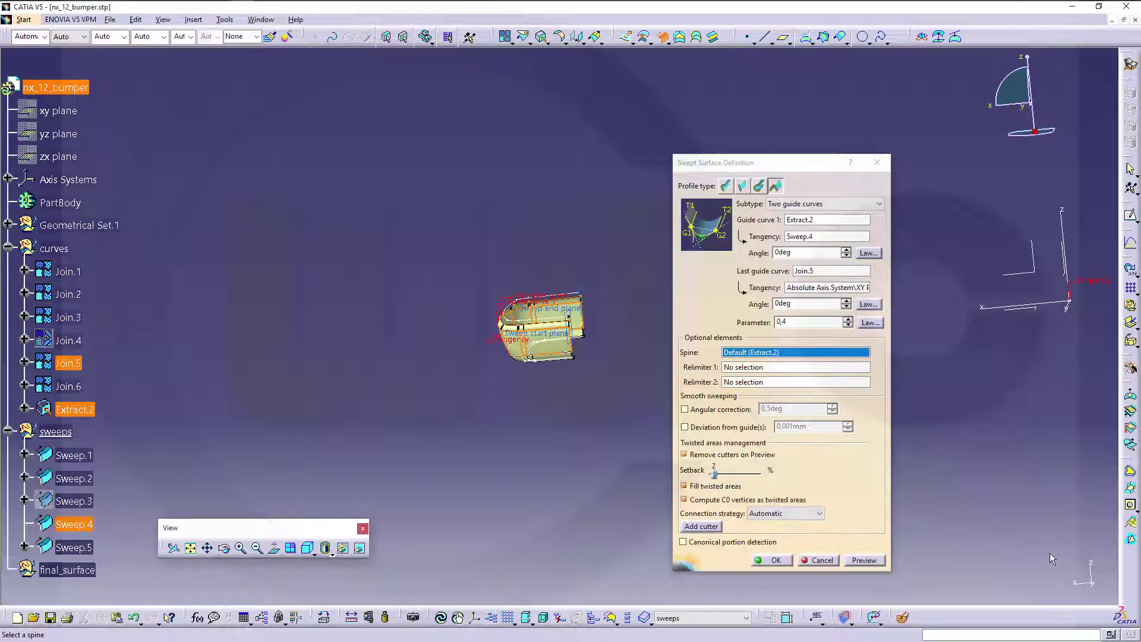
{"action": "scroll", "coordinate": [574, 315], "scroll_direction": "up", "scroll_amount": 3}
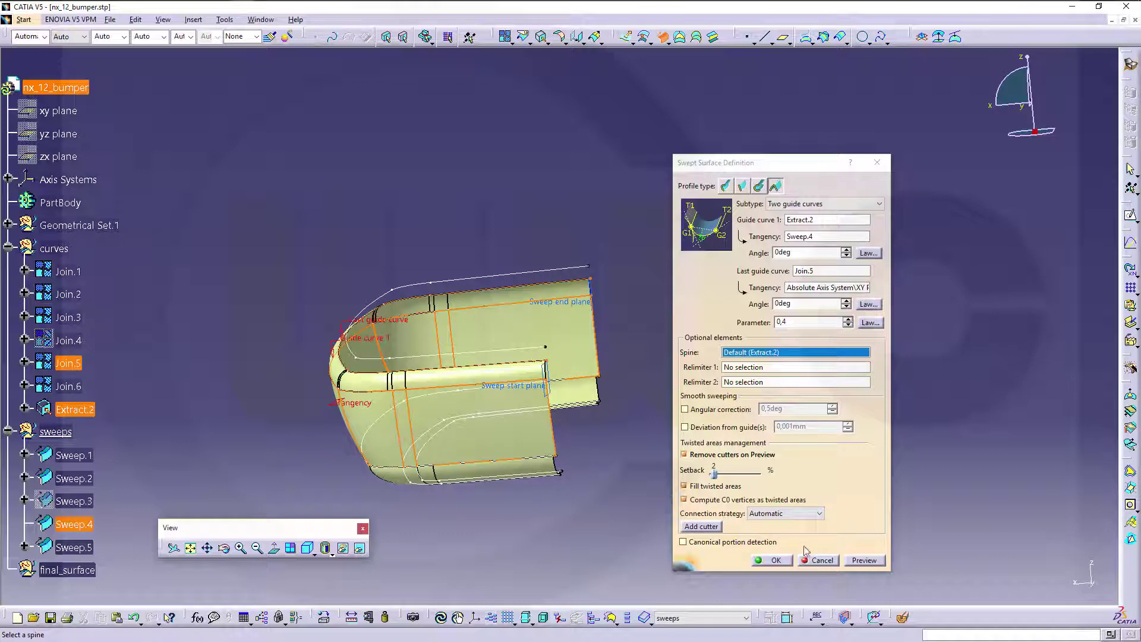
{"action": "left_click", "coordinate": [777, 561]}
{"action": "middle_click_drag", "start_coordinate": [223, 258], "coordinate": [387, 248]}
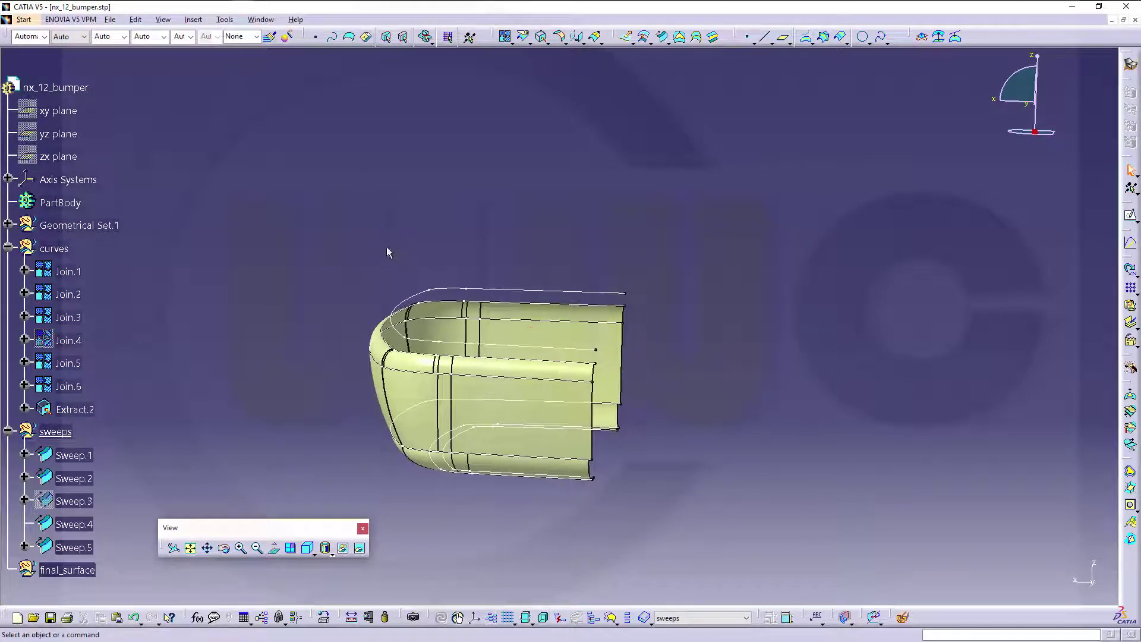
- Start a new sweep with Join.5 as first guide, tangent to the XY plane at 90deg
{"action": "left_click", "coordinate": [663, 38]}
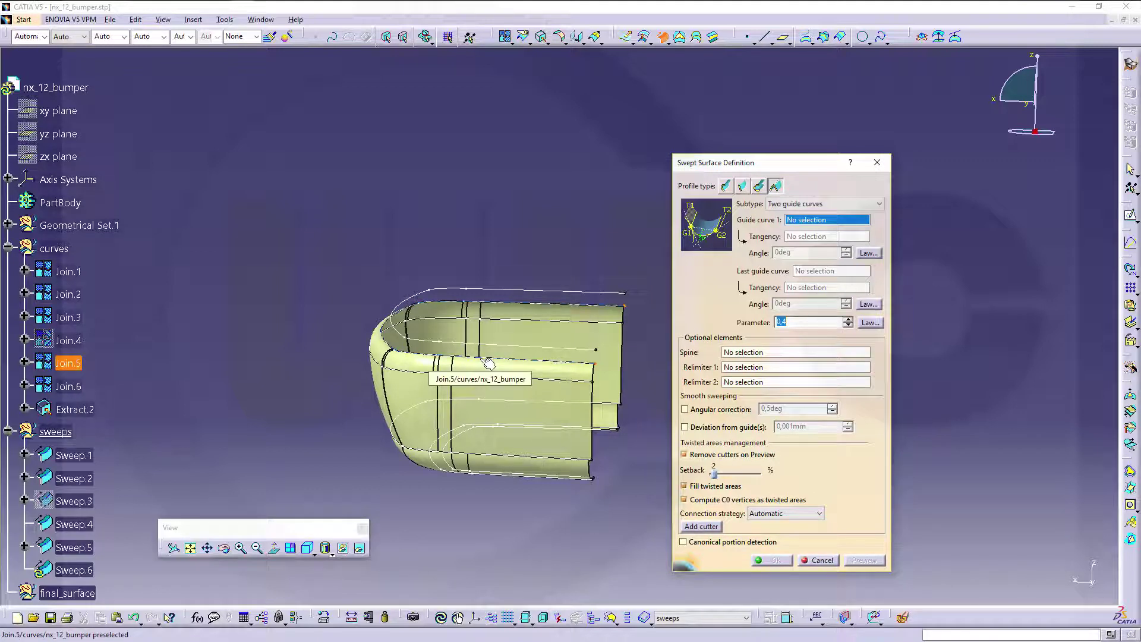
{"action": "left_click", "coordinate": [486, 362]}
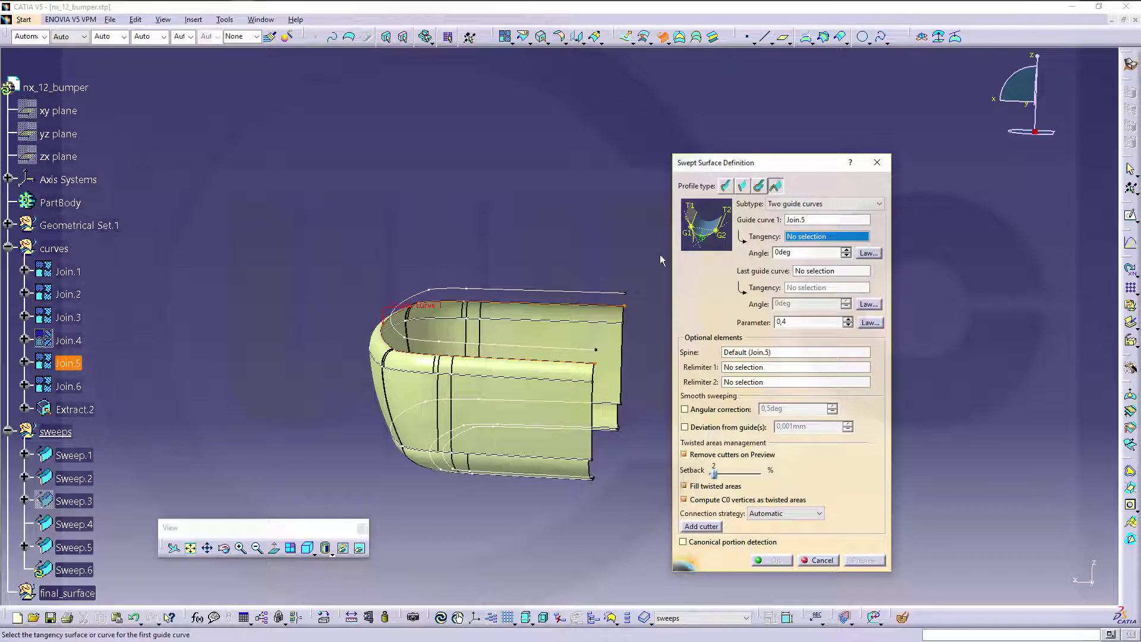
{"action": "middle_click_drag", "start_coordinate": [660, 255], "coordinate": [605, 357]}
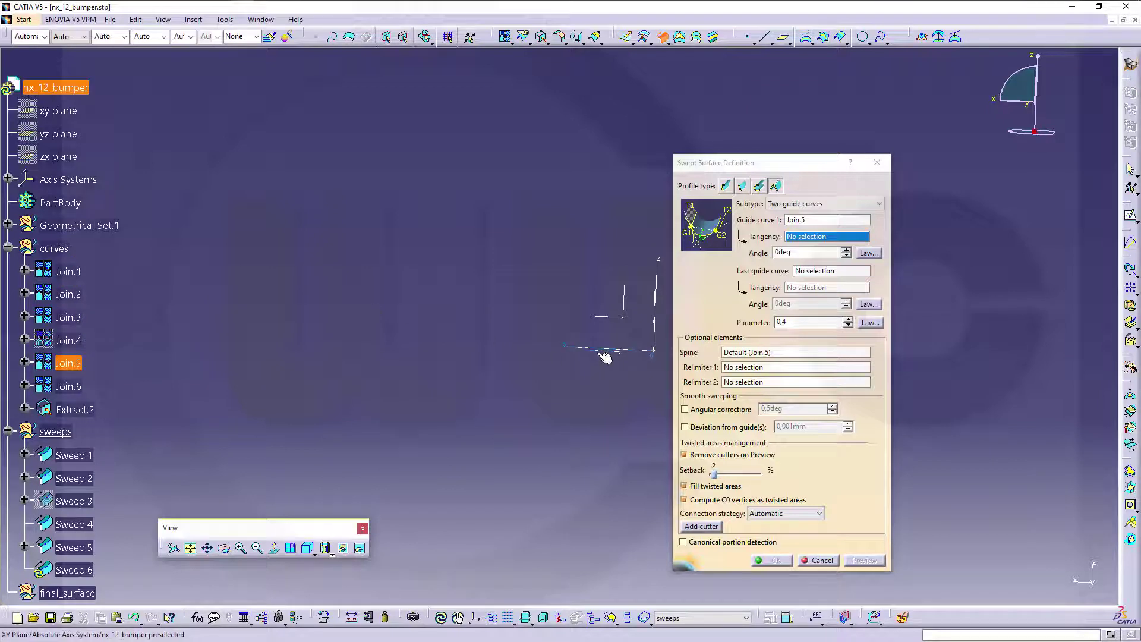
{"action": "left_click", "coordinate": [604, 354]}
{"action": "left_click", "coordinate": [823, 254]}
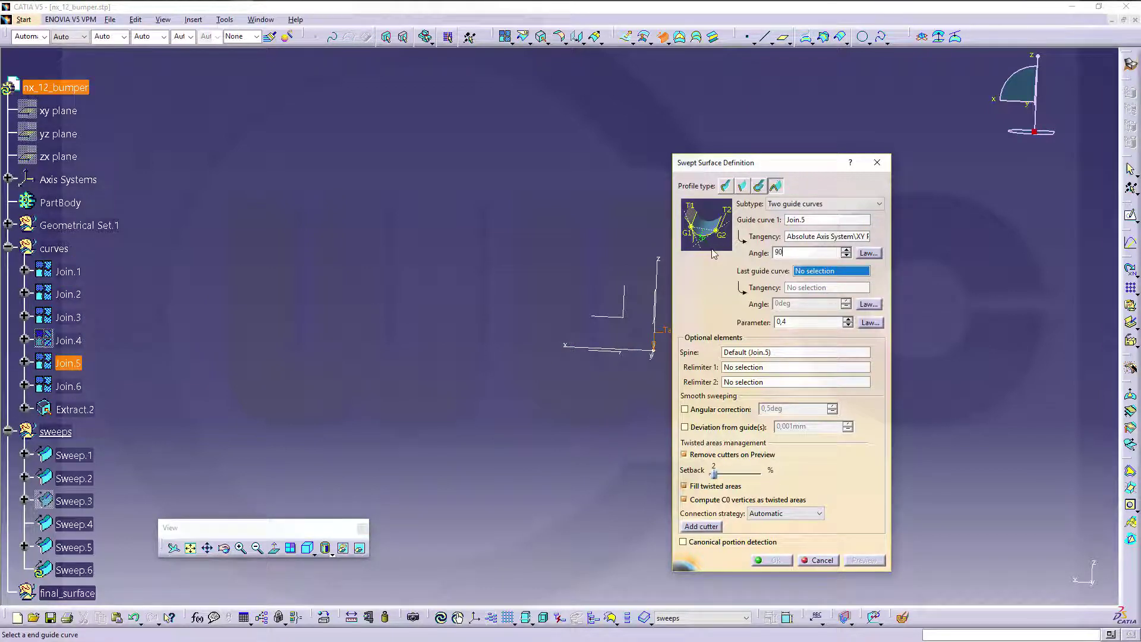
{"action": "key", "text": "Tab"}
{"action": "middle_click_drag", "start_coordinate": [507, 307], "coordinate": [553, 233]}
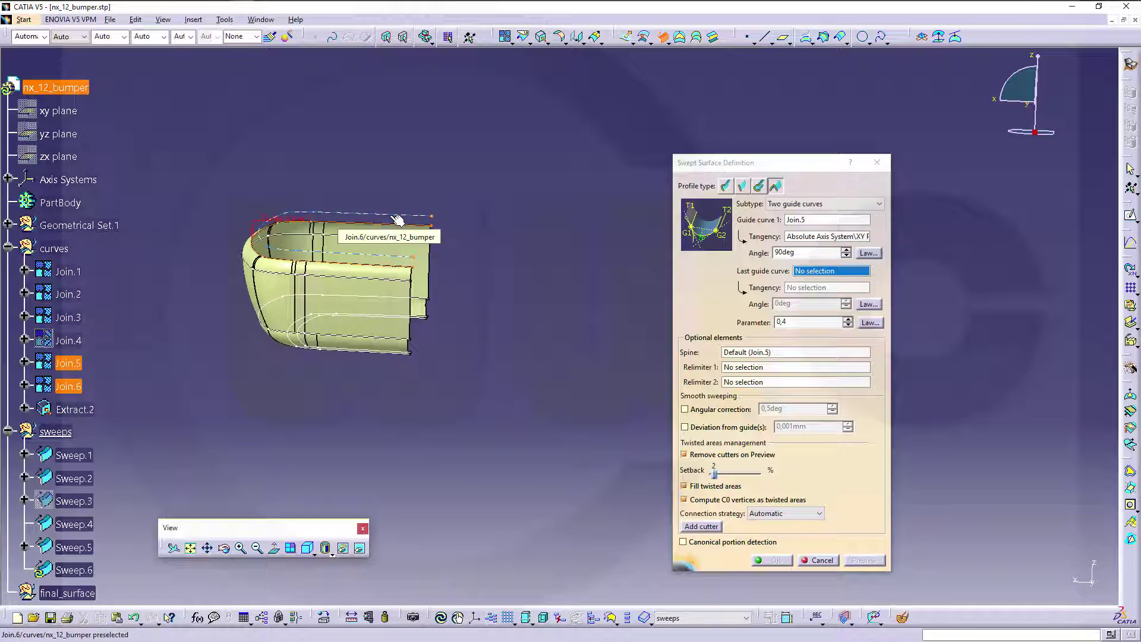
- Use Join.6 as last guide tangent to the XY plane and create Sweep.6
{"action": "left_click", "coordinate": [397, 220]}
{"action": "middle_click_drag", "start_coordinate": [479, 234], "coordinate": [455, 334]}
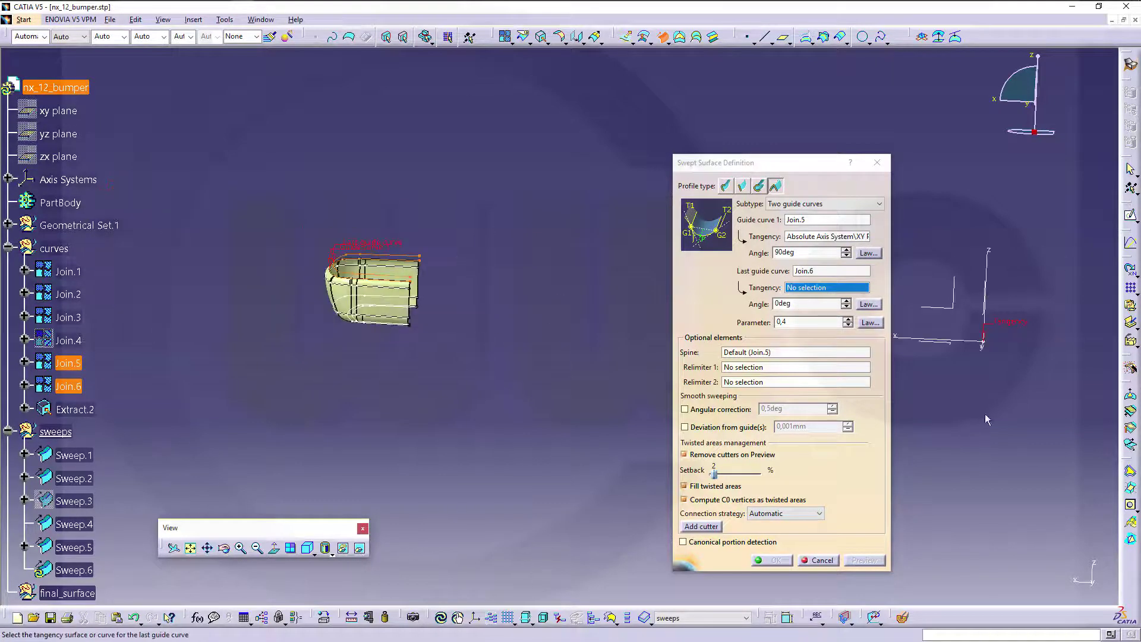
{"action": "left_click", "coordinate": [946, 348]}
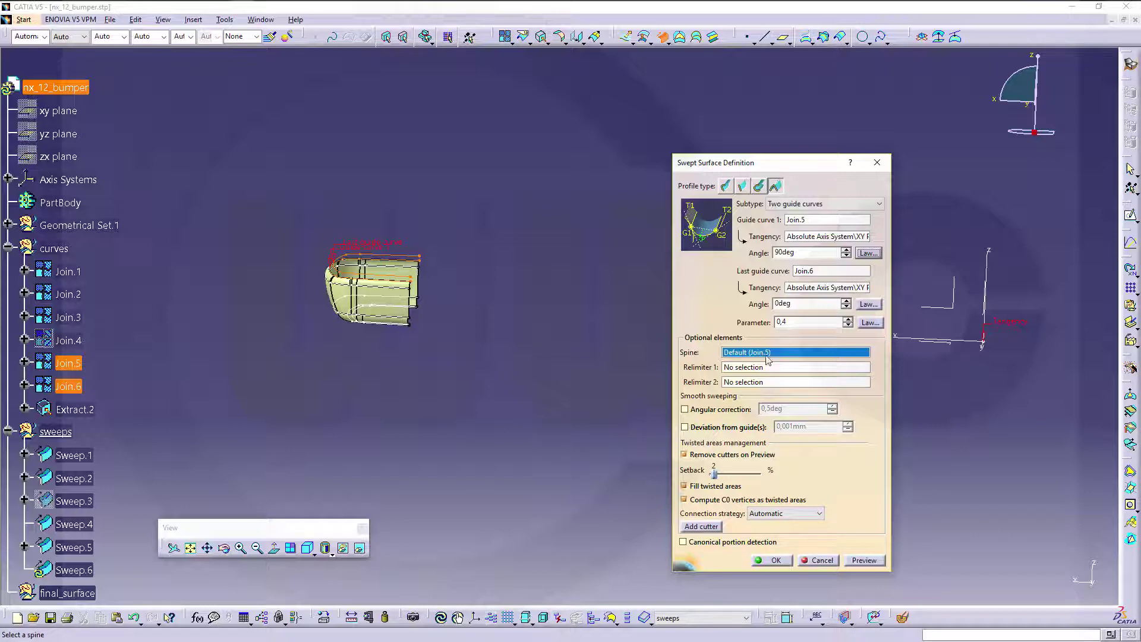
{"action": "left_click", "coordinate": [861, 561]}
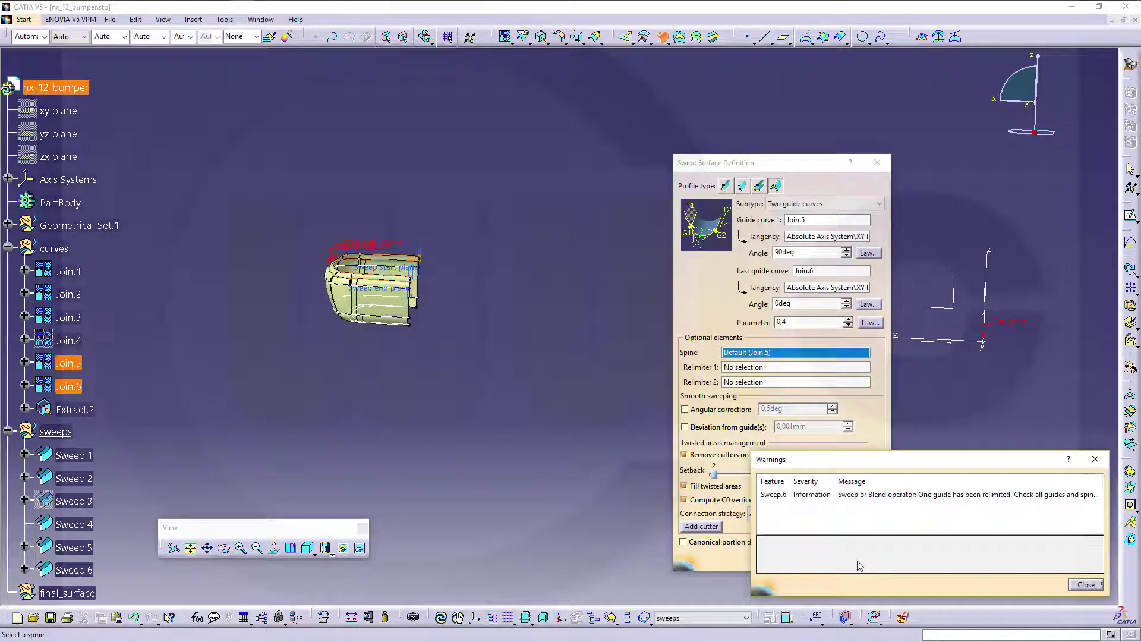
{"action": "left_click", "coordinate": [1086, 584]}
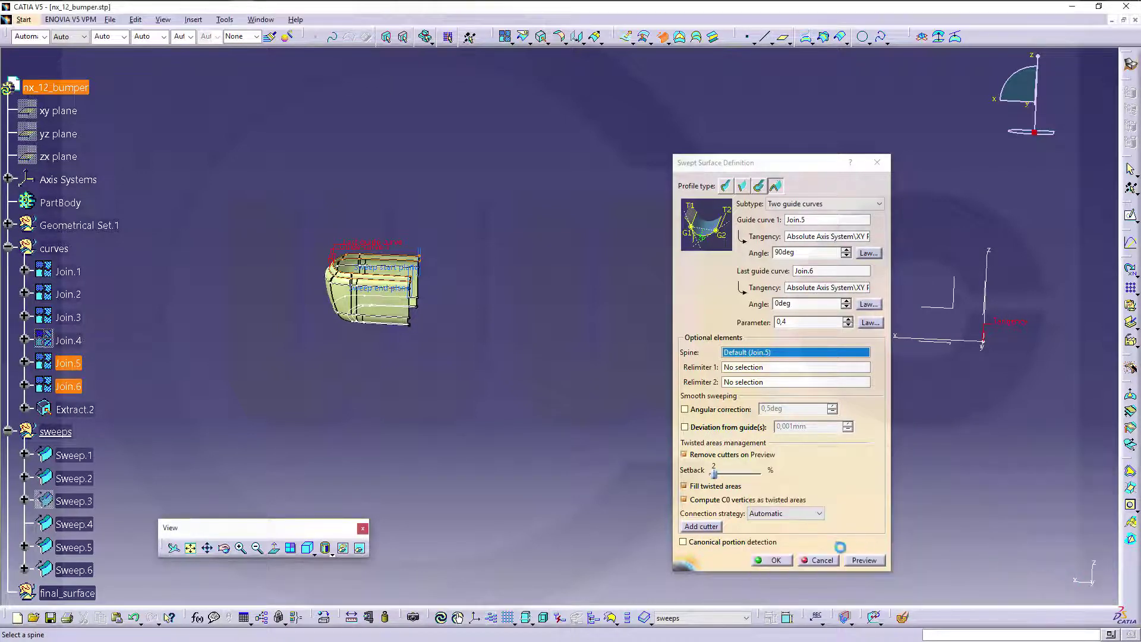
{"action": "left_click", "coordinate": [773, 561]}
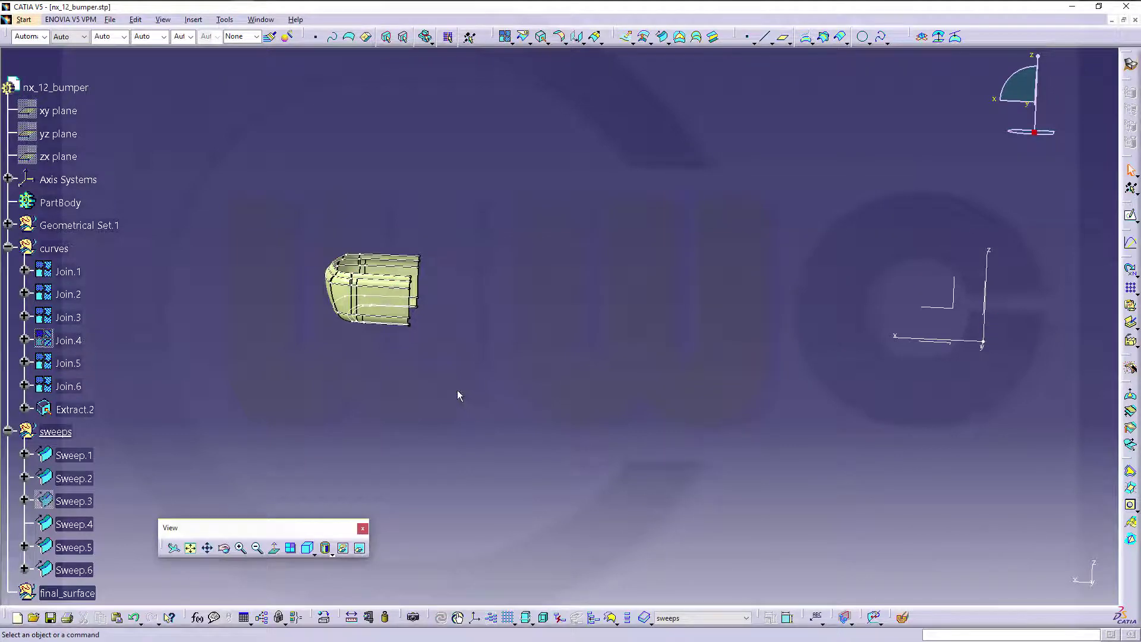
- Inspect the bumper sweeps and make final_surface the work object
{"action": "middle_click_drag", "start_coordinate": [457, 390], "coordinate": [749, 434]}
{"action": "mouse_move", "coordinate": [423, 350]}
{"action": "middle_mouse_down"}
{"action": "mouse_move", "coordinate": [443, 311]}
{"action": "mouse_move", "coordinate": [422, 371]}
{"action": "middle_mouse_up"}
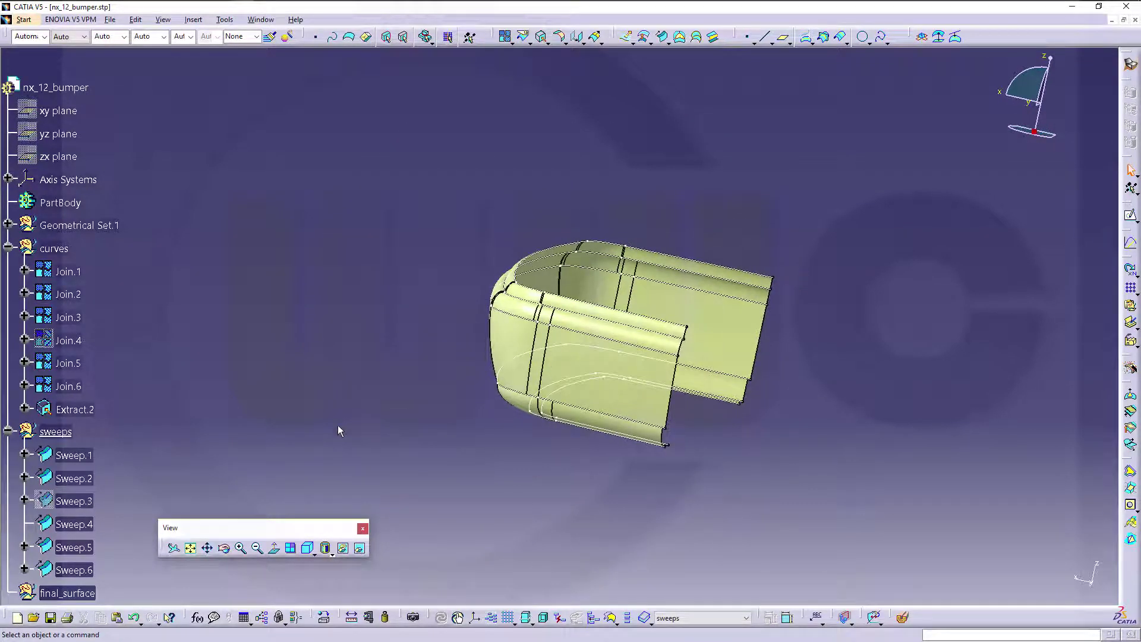
{"action": "scroll", "coordinate": [319, 419], "scroll_direction": "down", "scroll_amount": 3}
{"action": "right_click", "coordinate": [94, 486]}
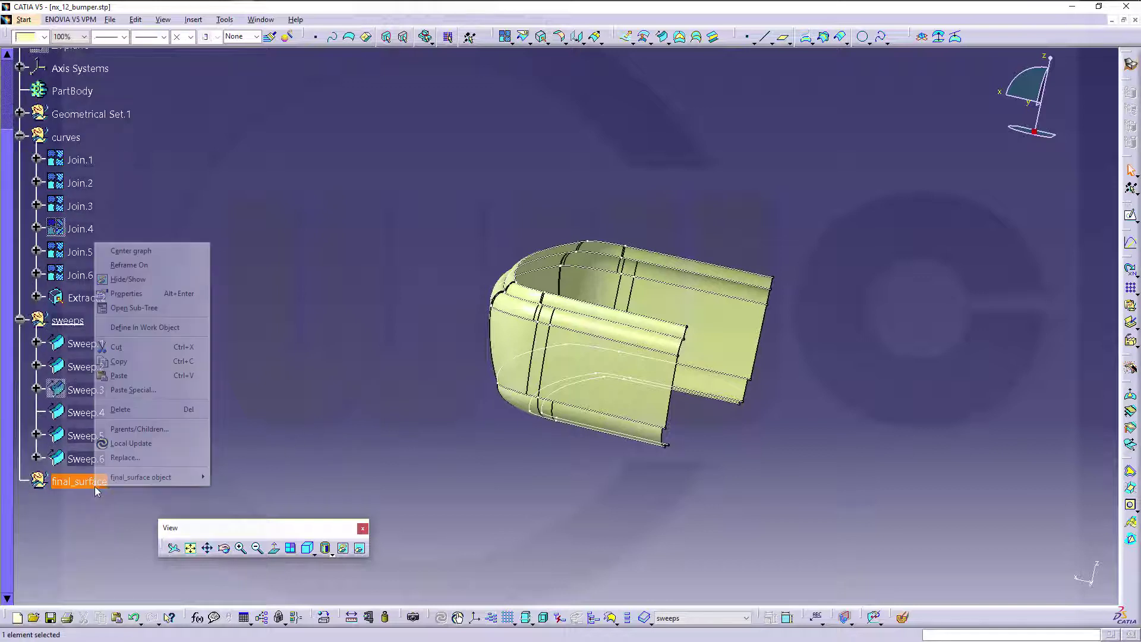
{"action": "left_click", "coordinate": [152, 327]}
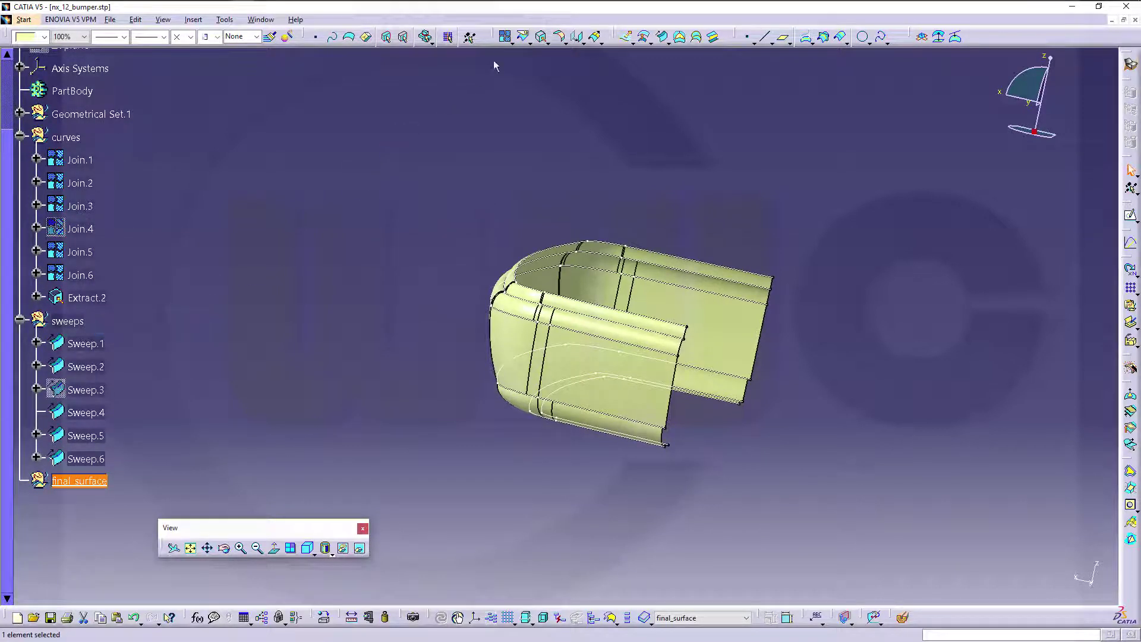
- Join Sweep.6, Sweep.5, Sweep.4, Sweep.2 and Sweep.1 into Join.7
{"action": "left_click", "coordinate": [698, 279]}
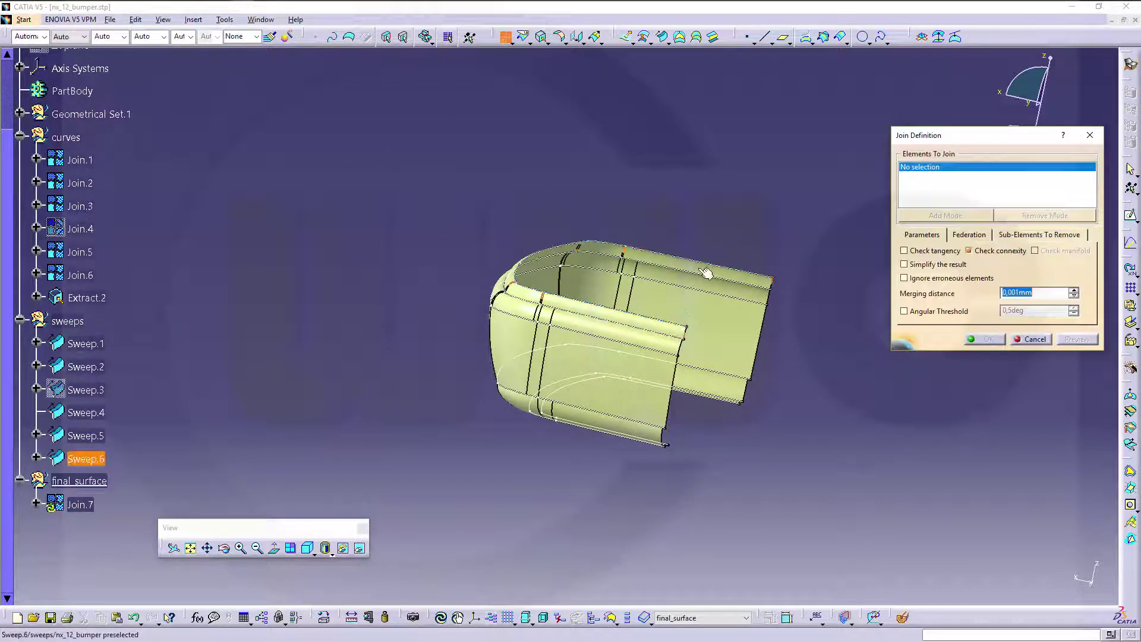
{"action": "left_click", "coordinate": [699, 278]}
{"action": "left_click", "coordinate": [729, 369]}
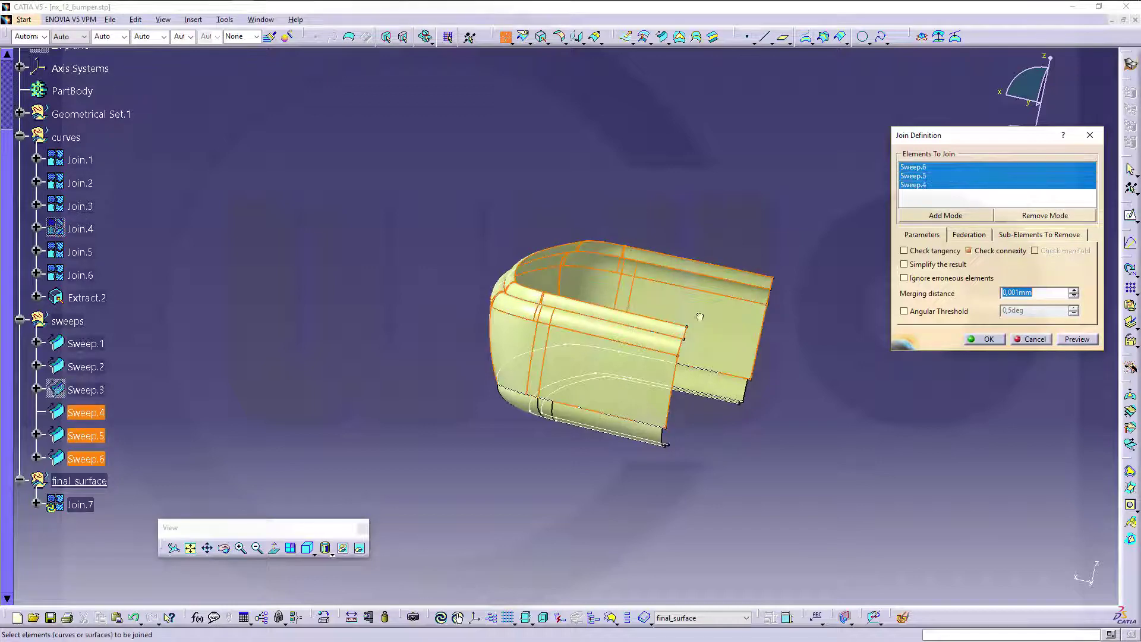
{"action": "left_click", "coordinate": [720, 383]}
{"action": "middle_click_drag", "start_coordinate": [679, 443], "coordinate": [680, 400], "text": "ctrl"}
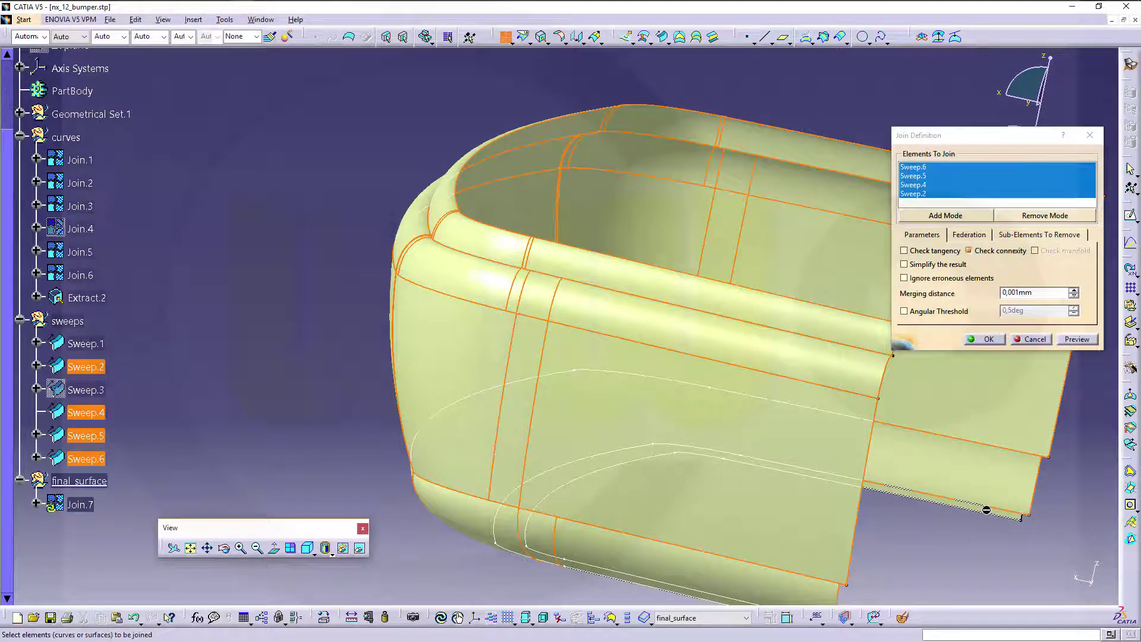
{"action": "middle_click_drag", "start_coordinate": [916, 457], "coordinate": [653, 452], "text": "ctrl"}
{"action": "left_click", "coordinate": [98, 344]}
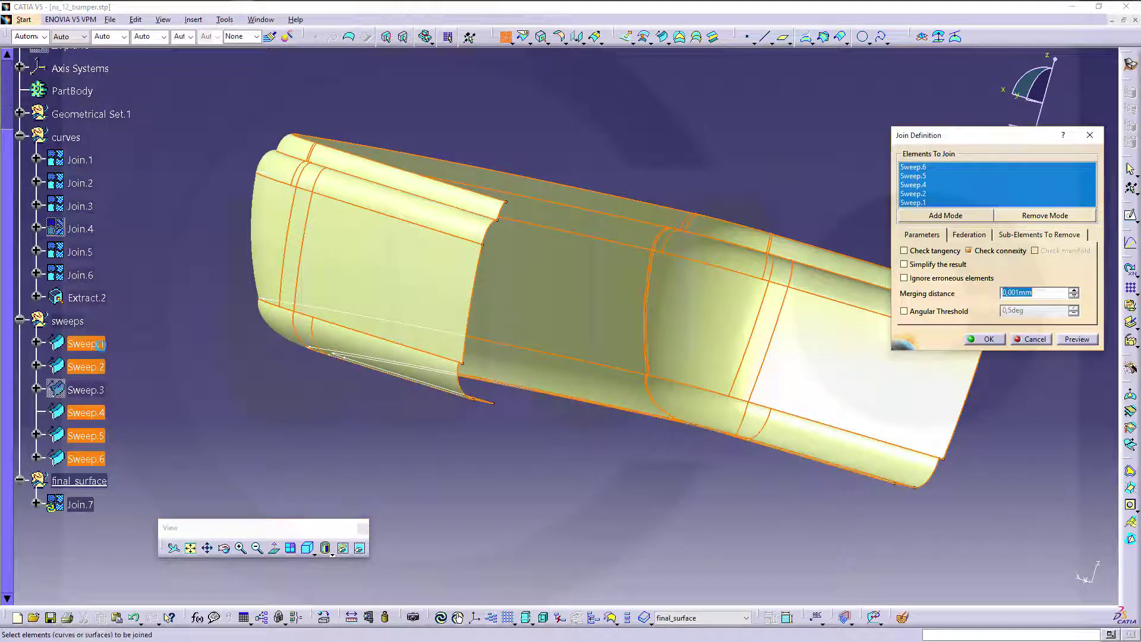
{"action": "left_click", "coordinate": [987, 339]}
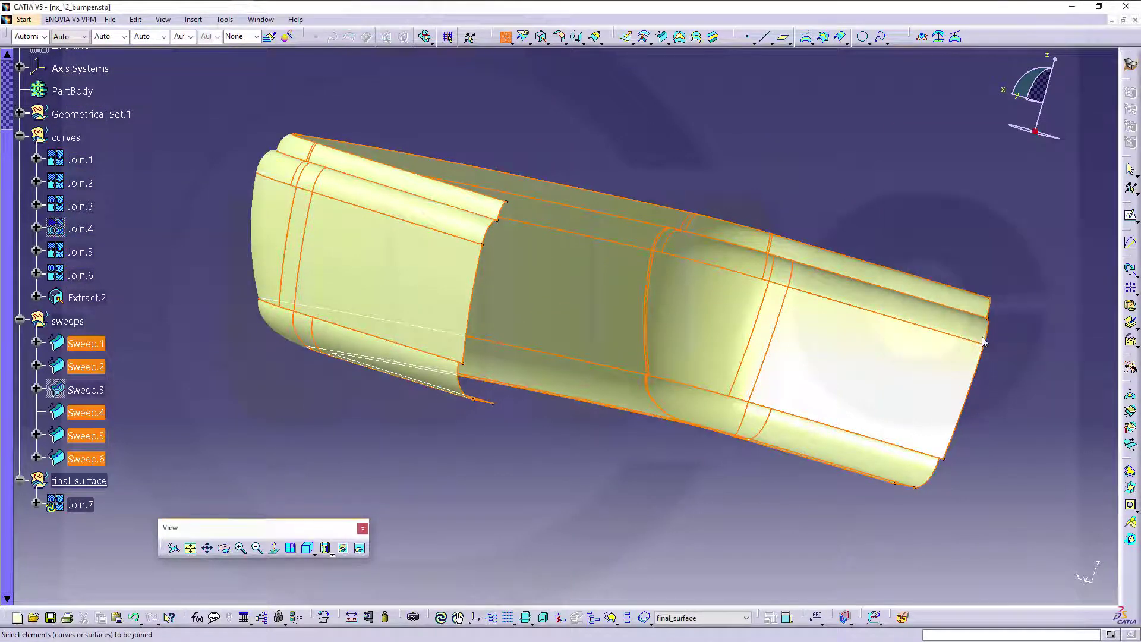
{"action": "middle_click_drag", "start_coordinate": [334, 419], "coordinate": [425, 473]}
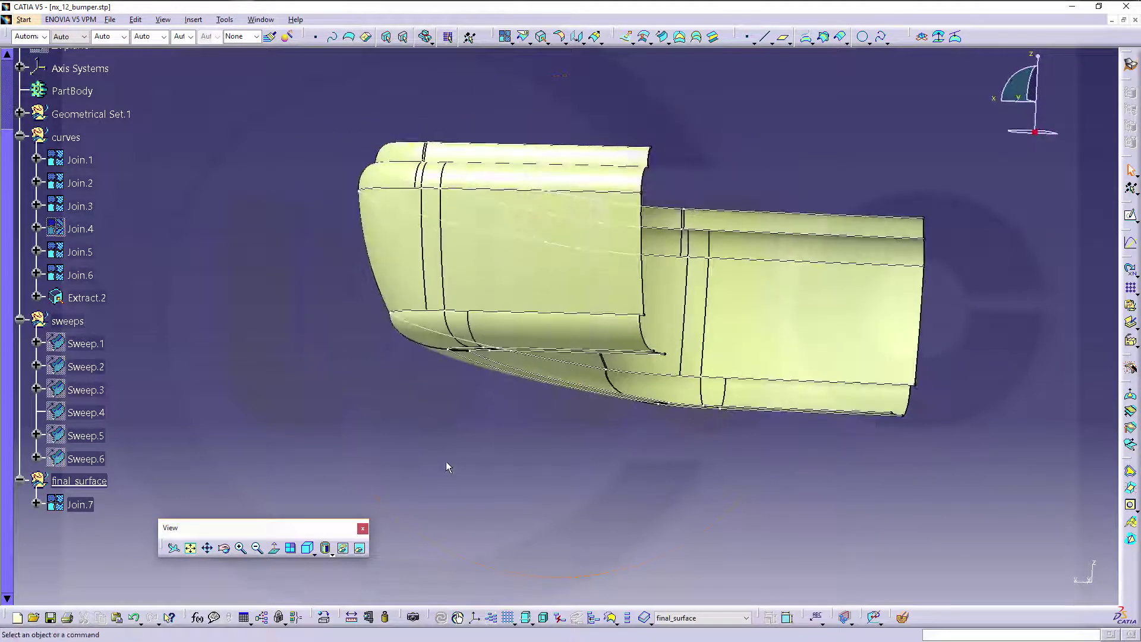